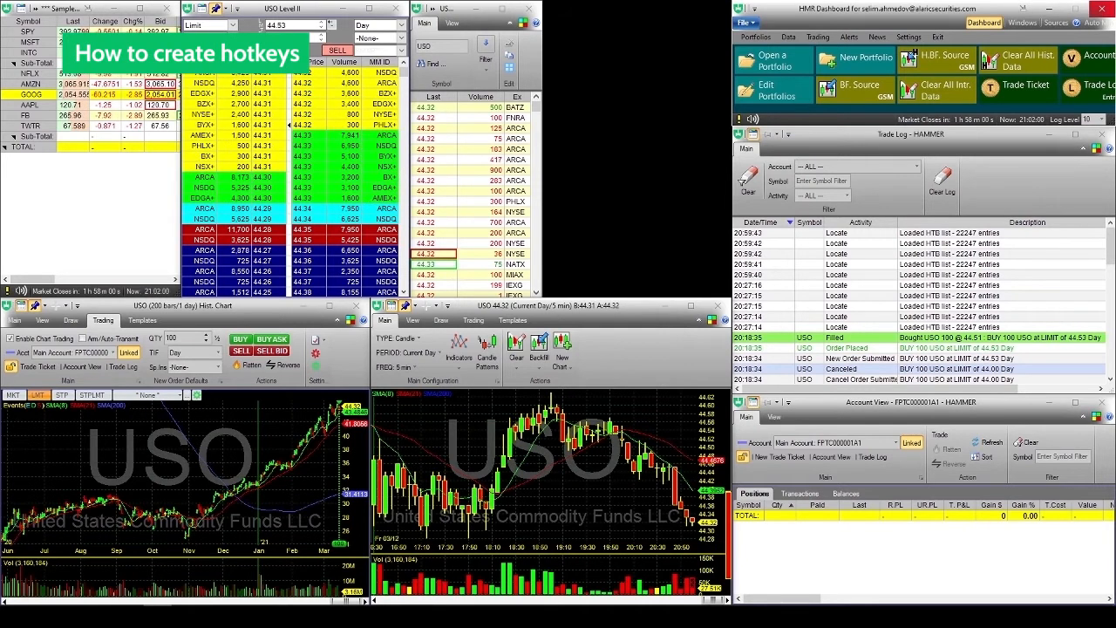
Review the account's balances, positions and transactions, ending on the positions.
click(847, 493)
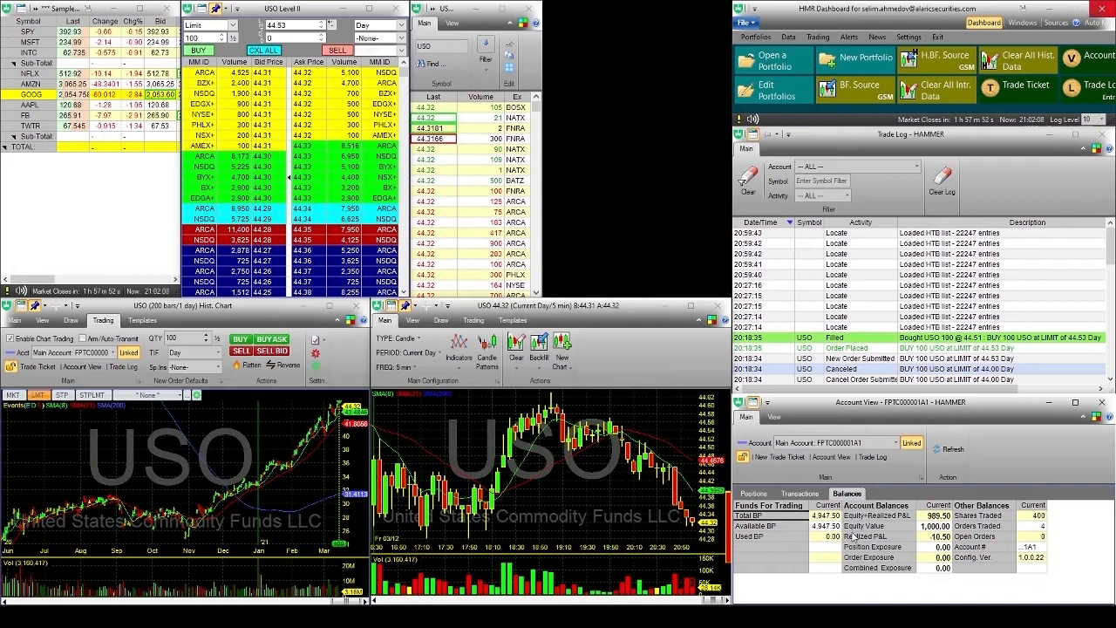
click(754, 493)
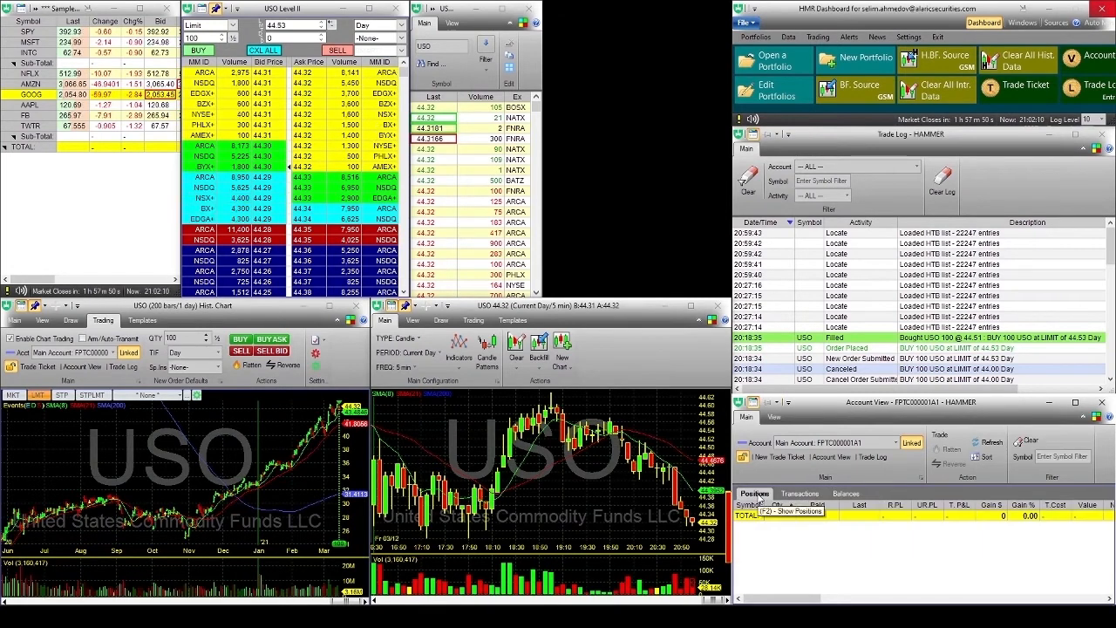
click(799, 494)
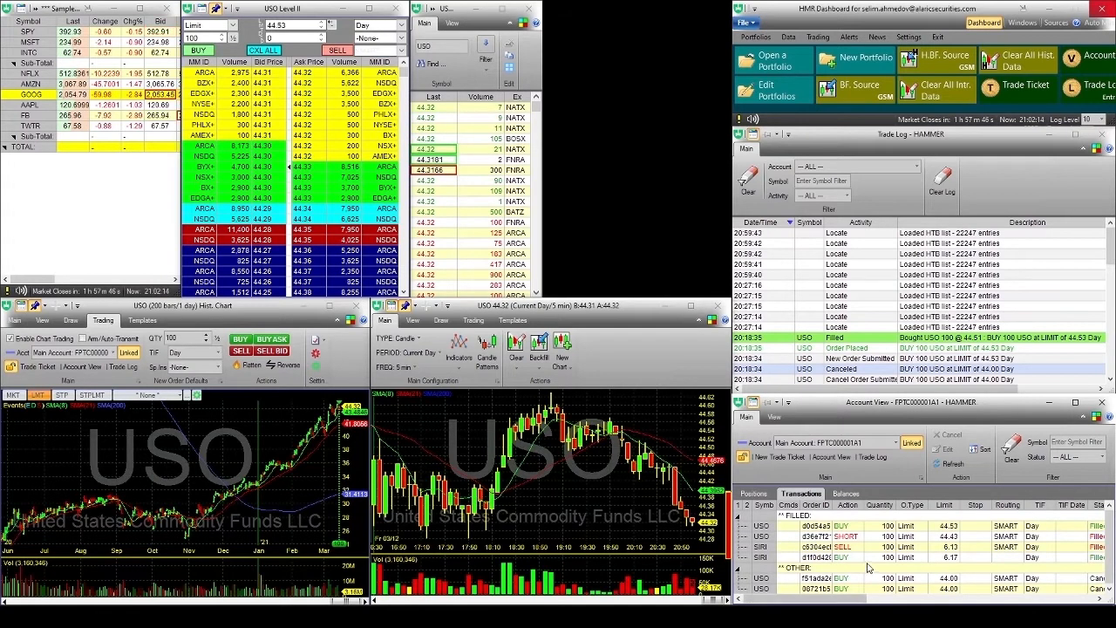
click(756, 494)
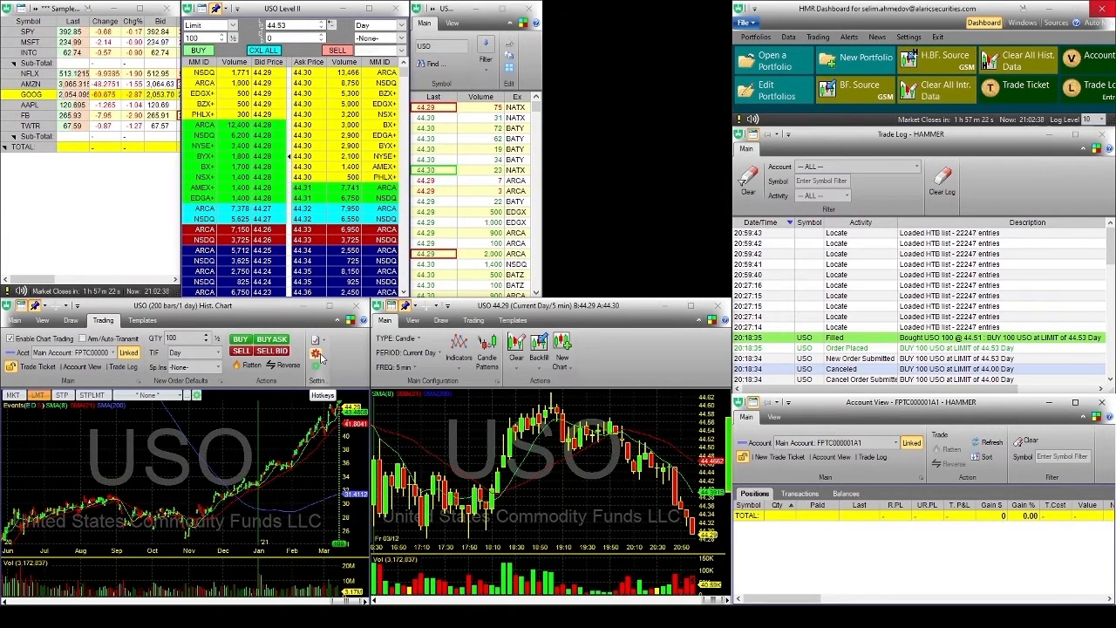
Open the trading hotkeys and saved orders settings and delete the existing Close Pos hotkey.
click(910, 37)
click(921, 49)
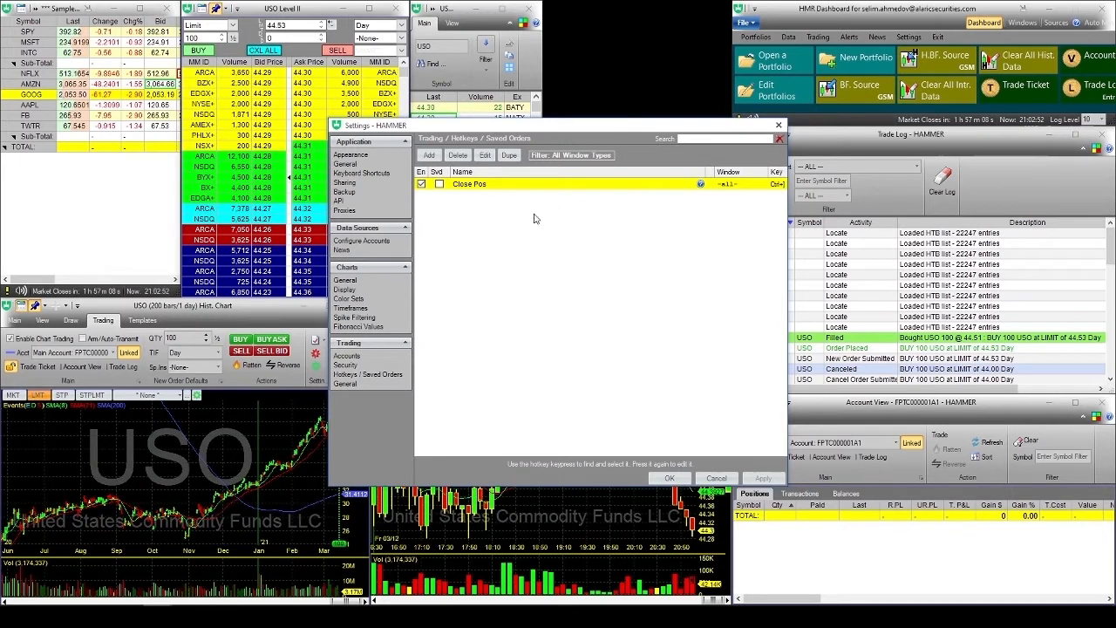
click(463, 158)
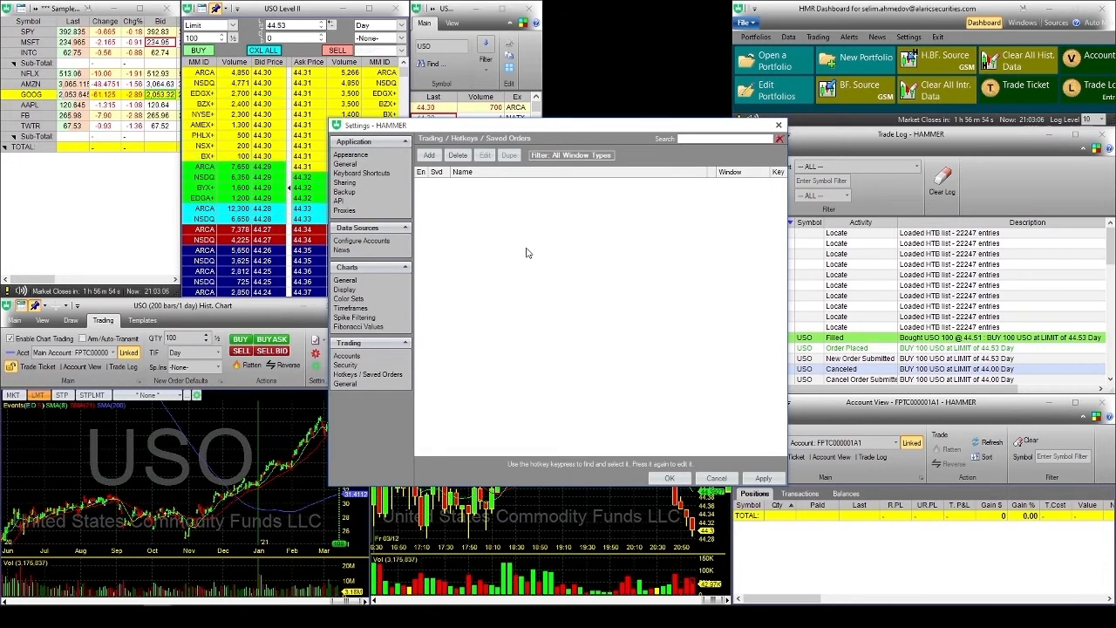
Add a new hotkey and name it "Close Position".
click(431, 159)
drag(461, 169, 523, 111)
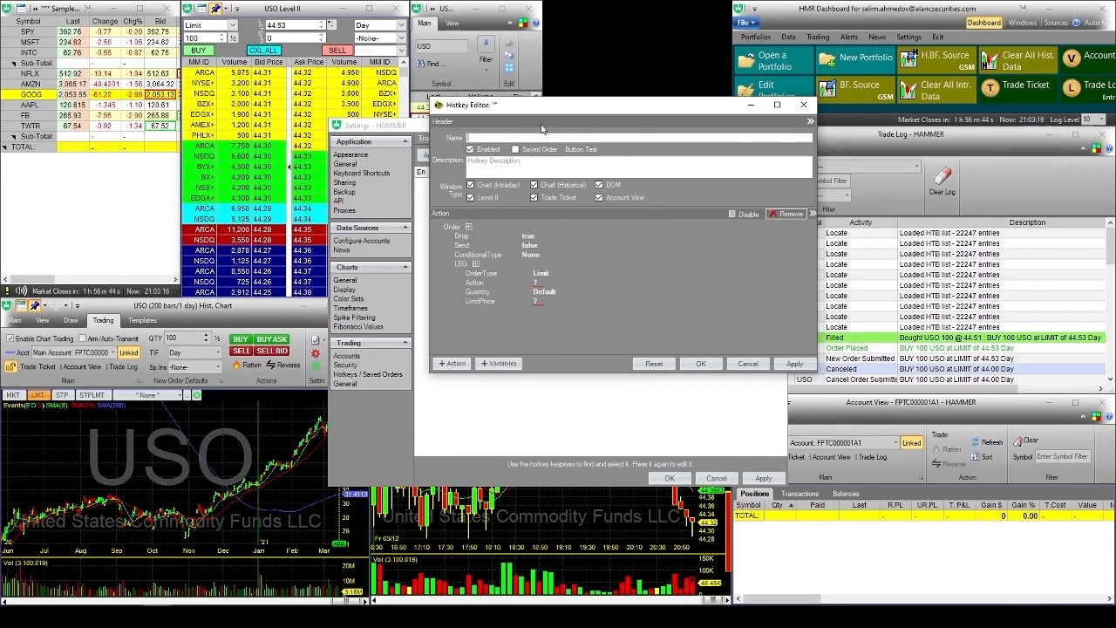
click(488, 163)
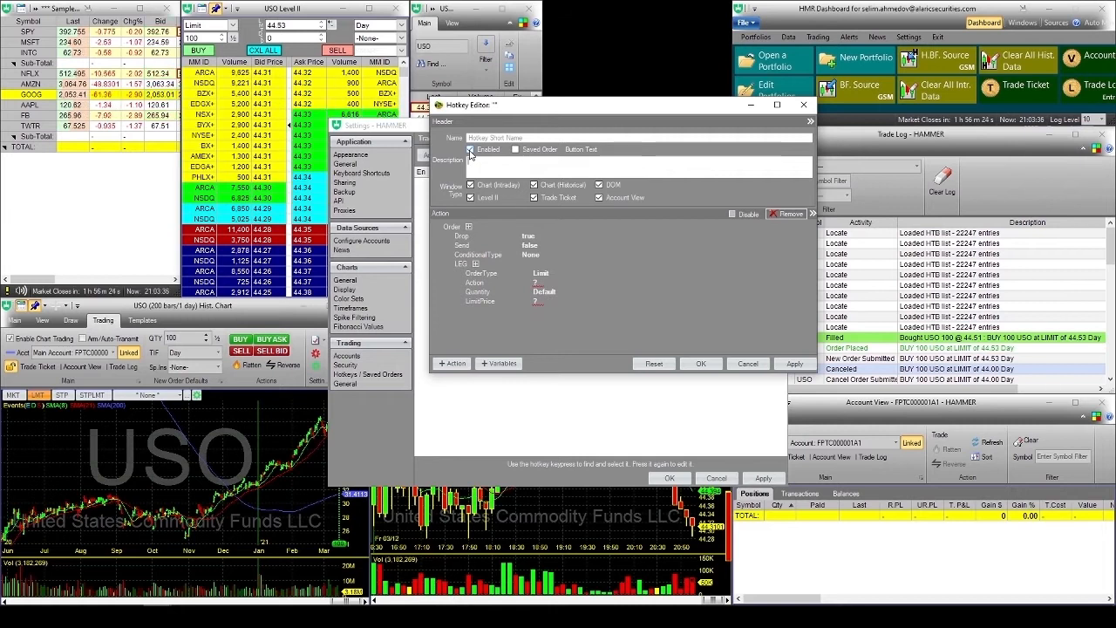
click(514, 165)
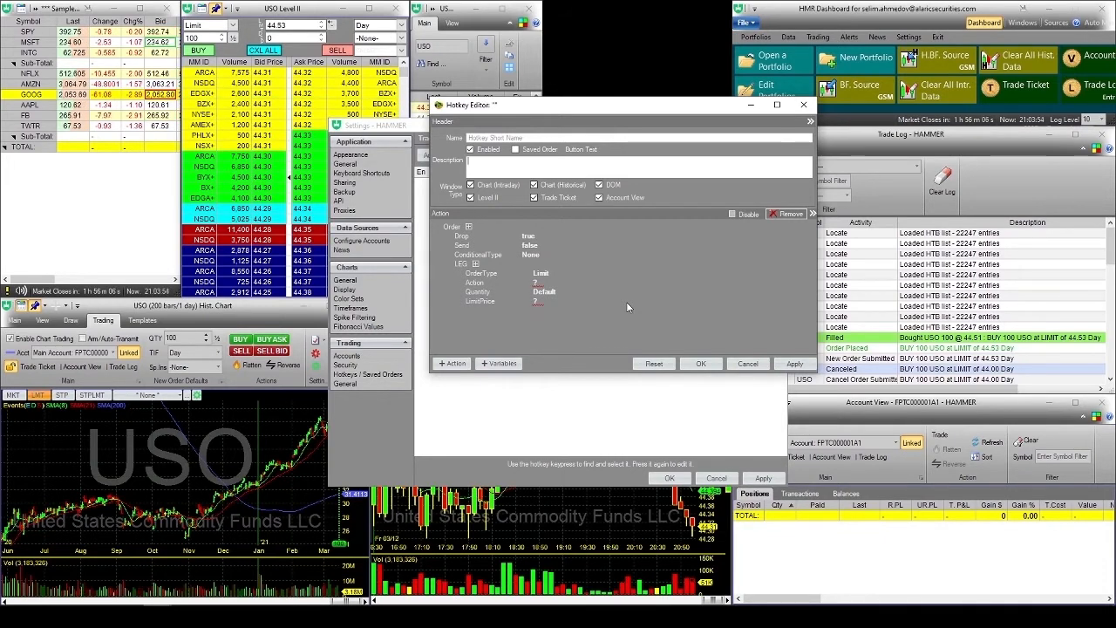
click(495, 135)
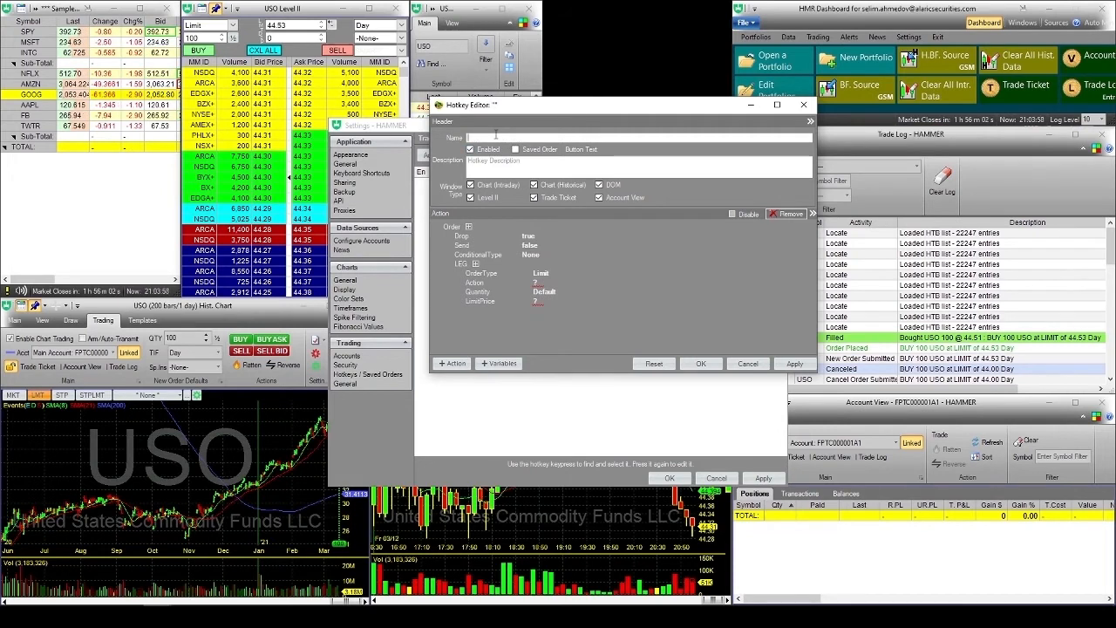
text(C)
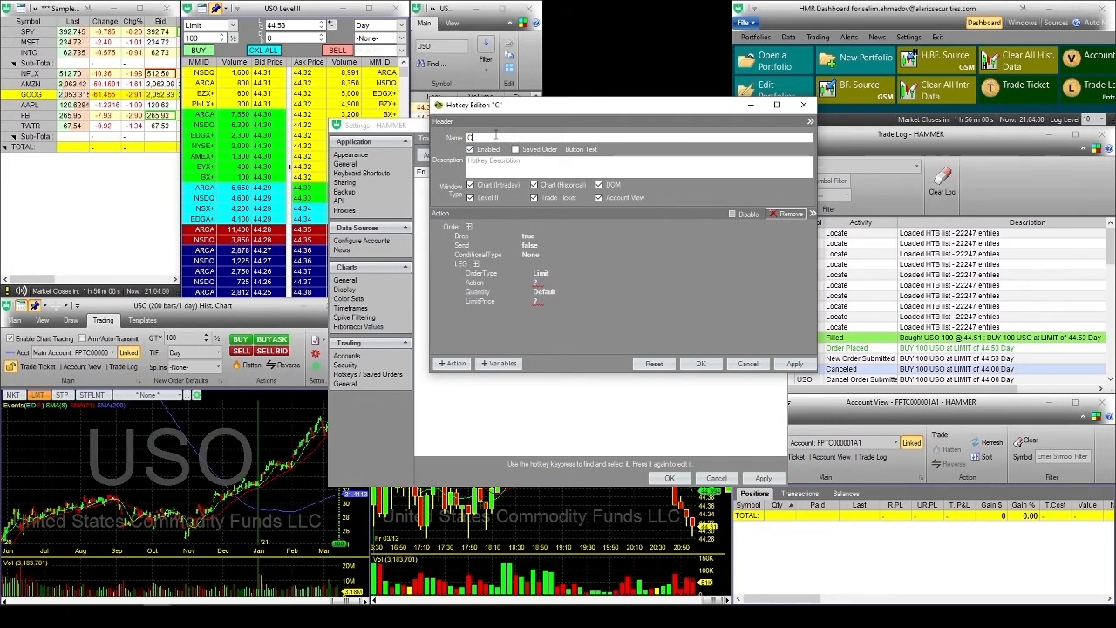
text(lose Position)
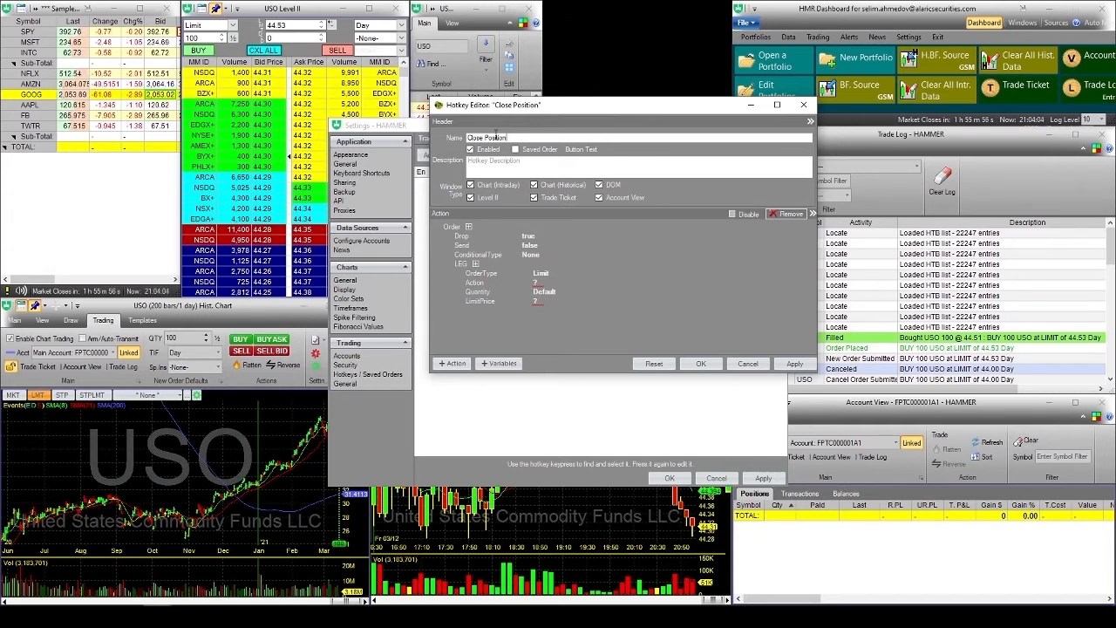
Enter the hotkey description "Hotkey for closing out entire position - differentiates between long and short position.".
click(585, 176)
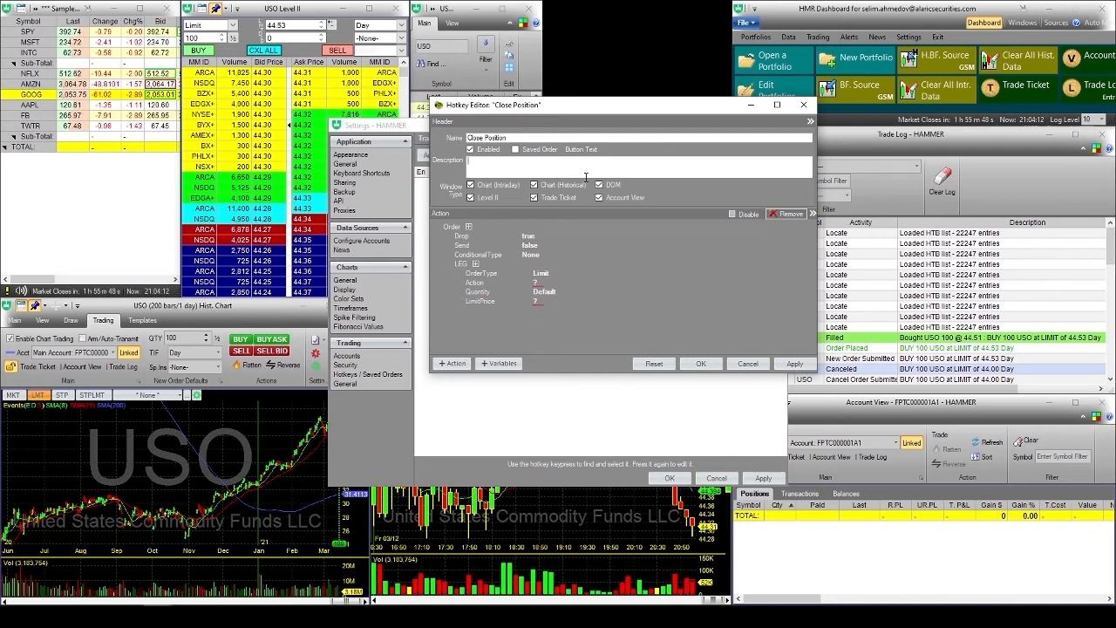
text(o)
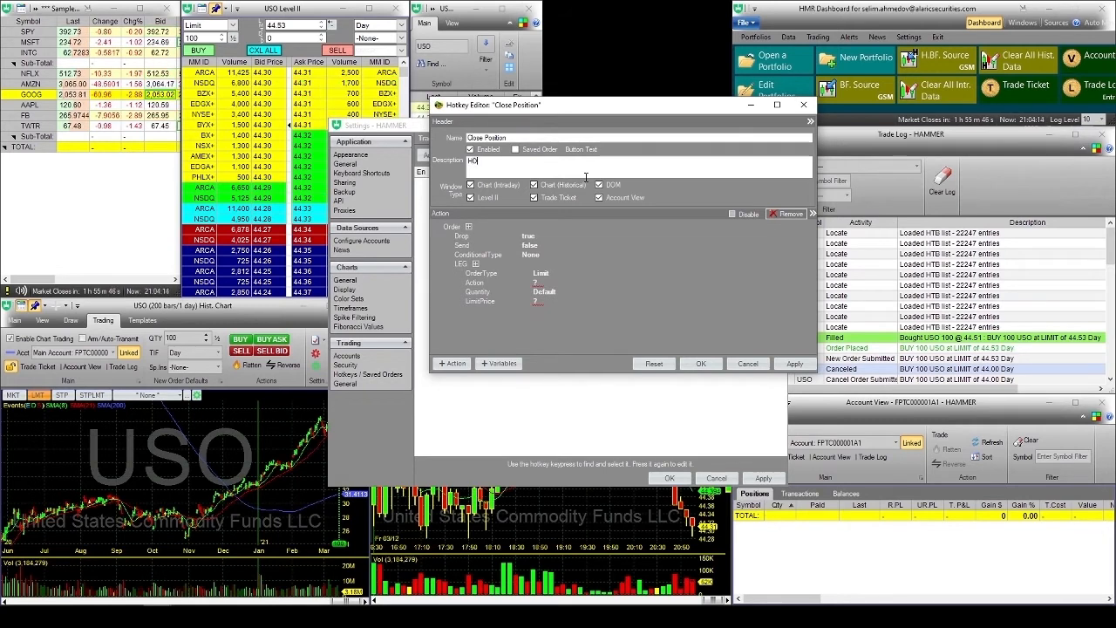
text(tkey )
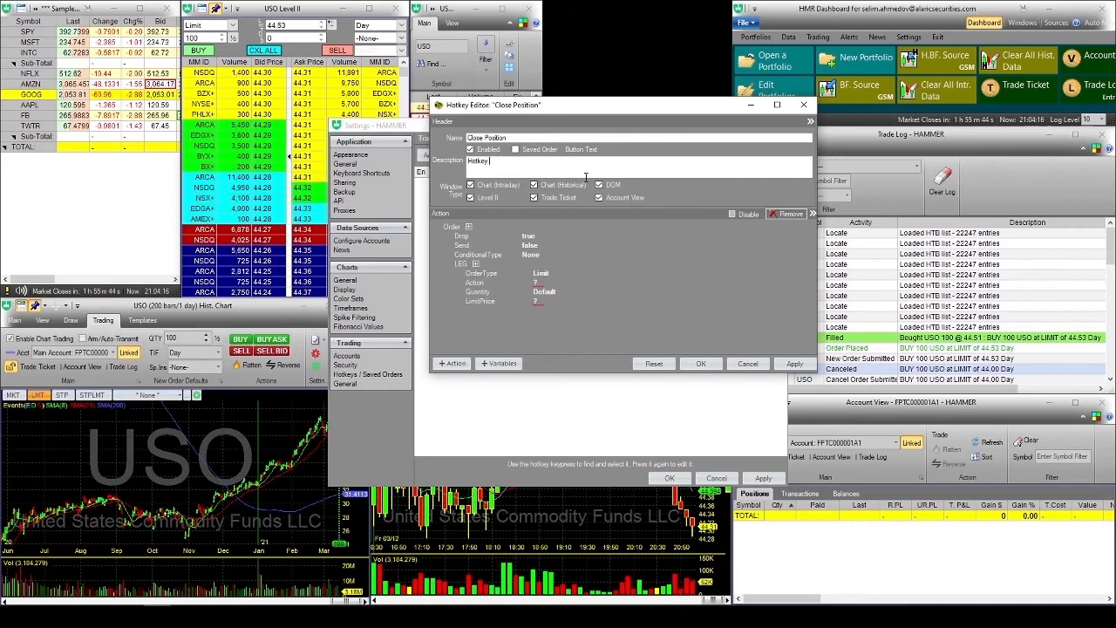
text(for closing out en)
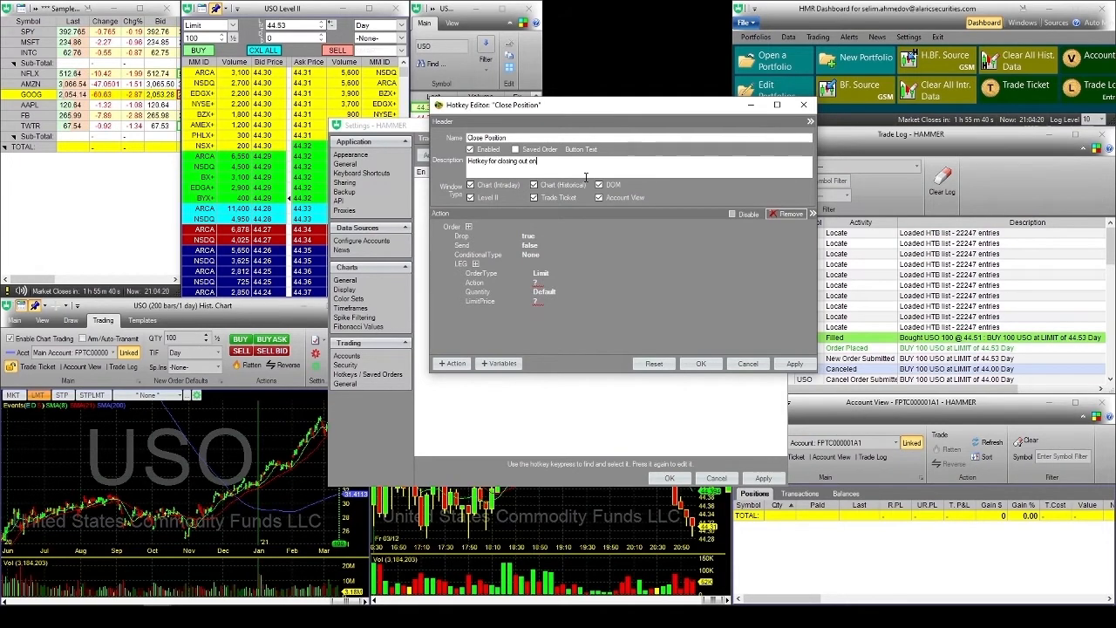
text(tire position - d)
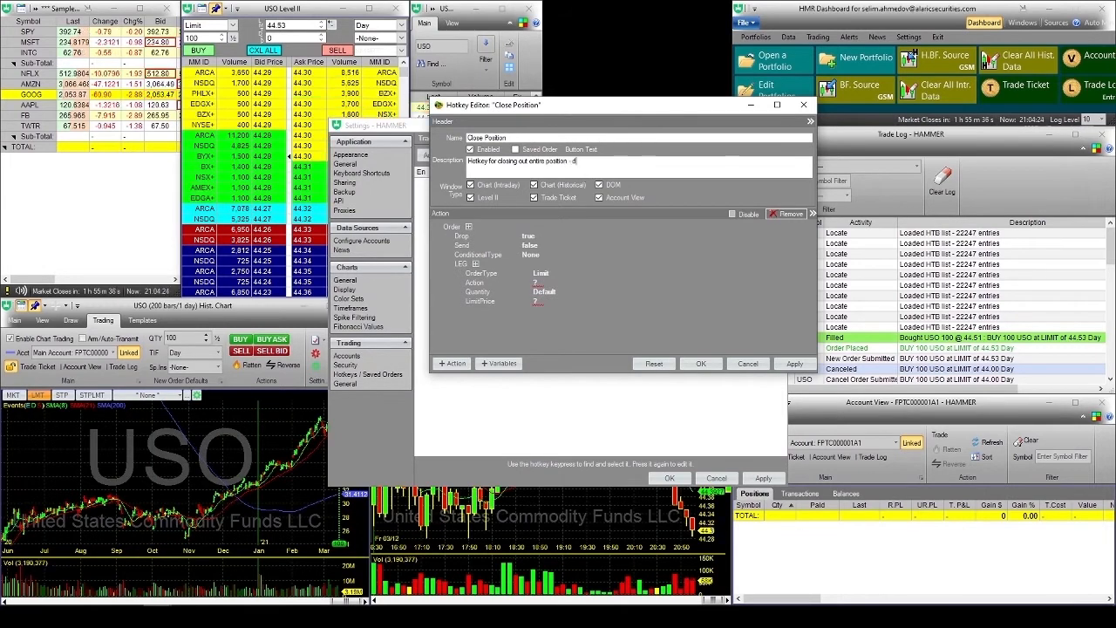
text(ifferentiates betweena)
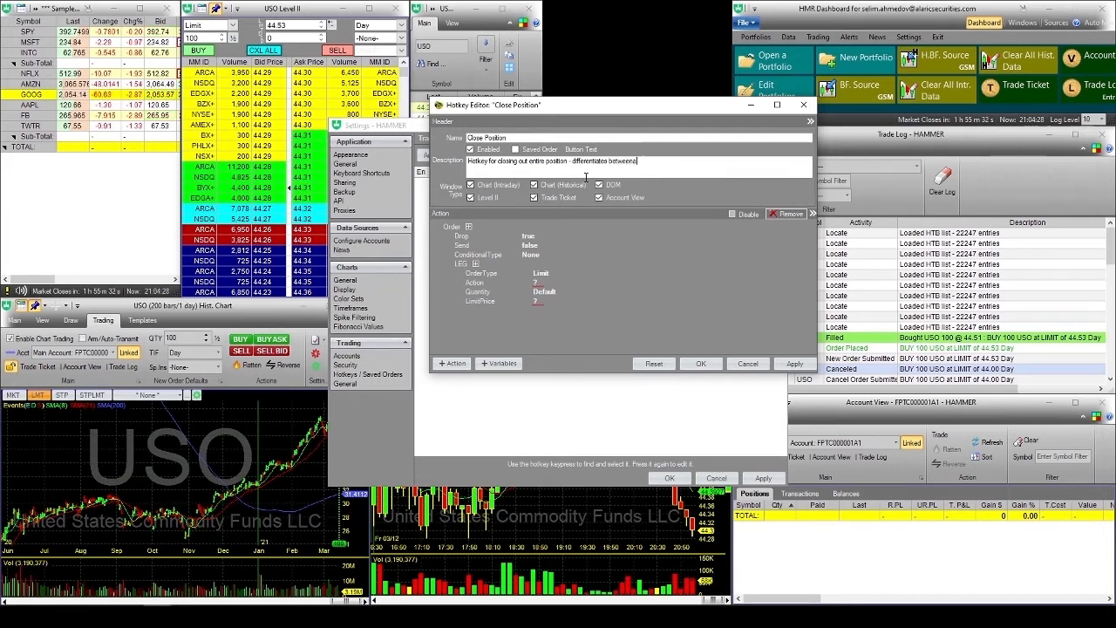
key(BackSpace)
text(long and short position.)
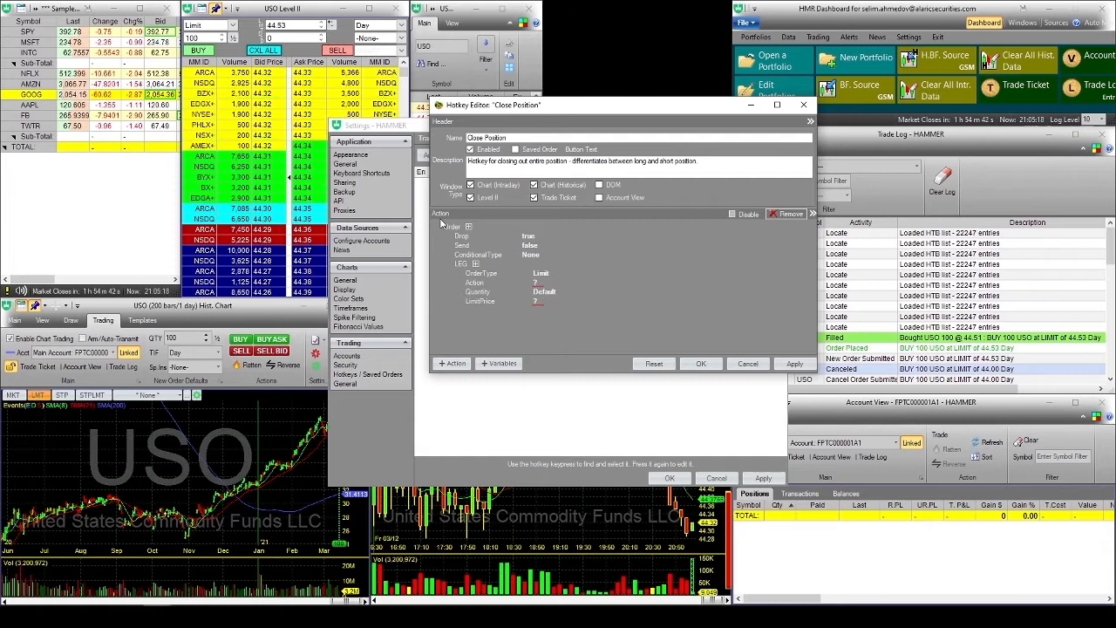
Add the Account and Symbol tags to the hotkey's order and set Send to CancelThenSend.
click(468, 227)
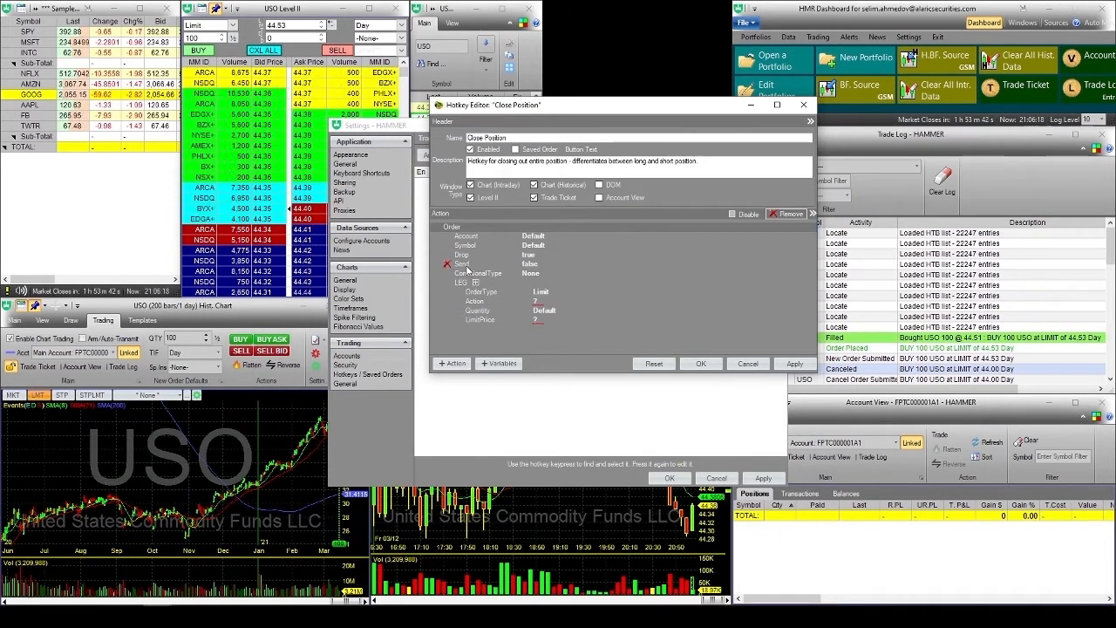
click(540, 265)
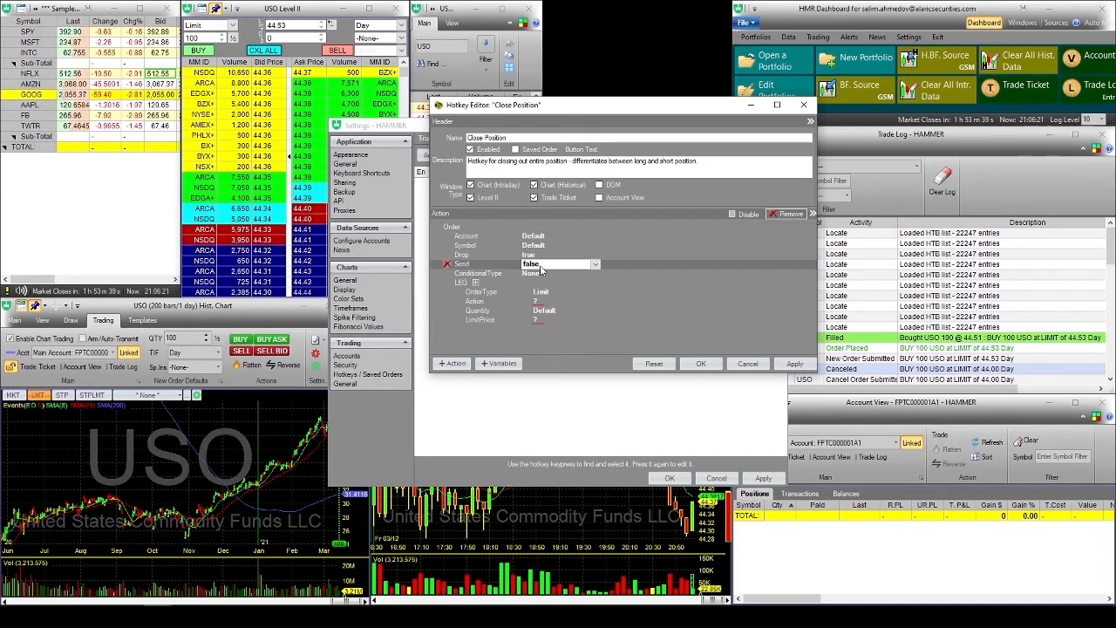
click(595, 265)
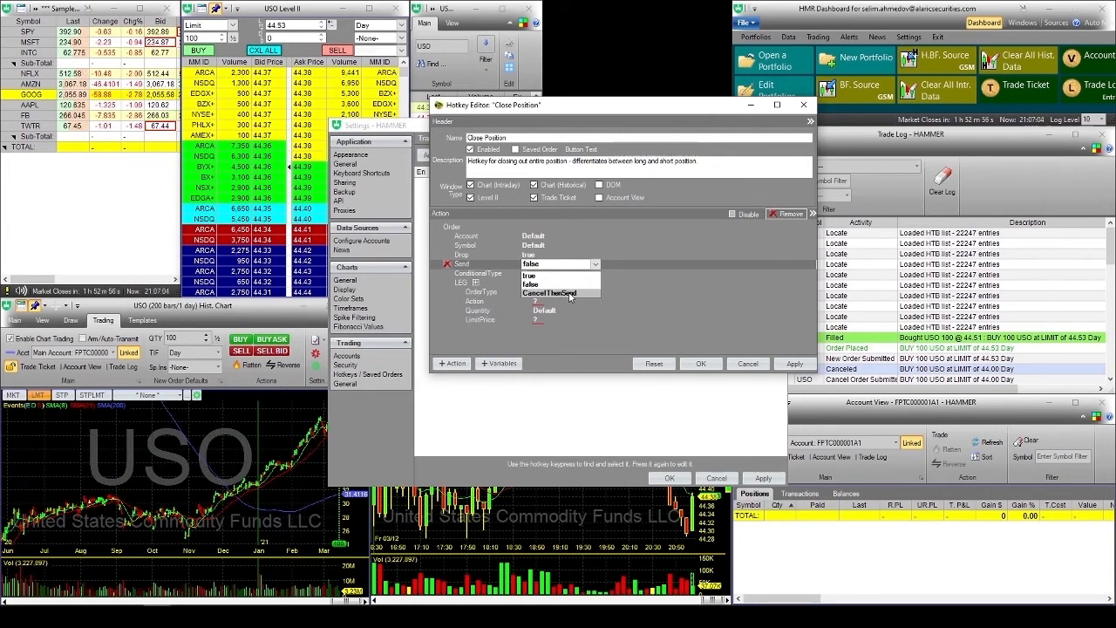
click(569, 293)
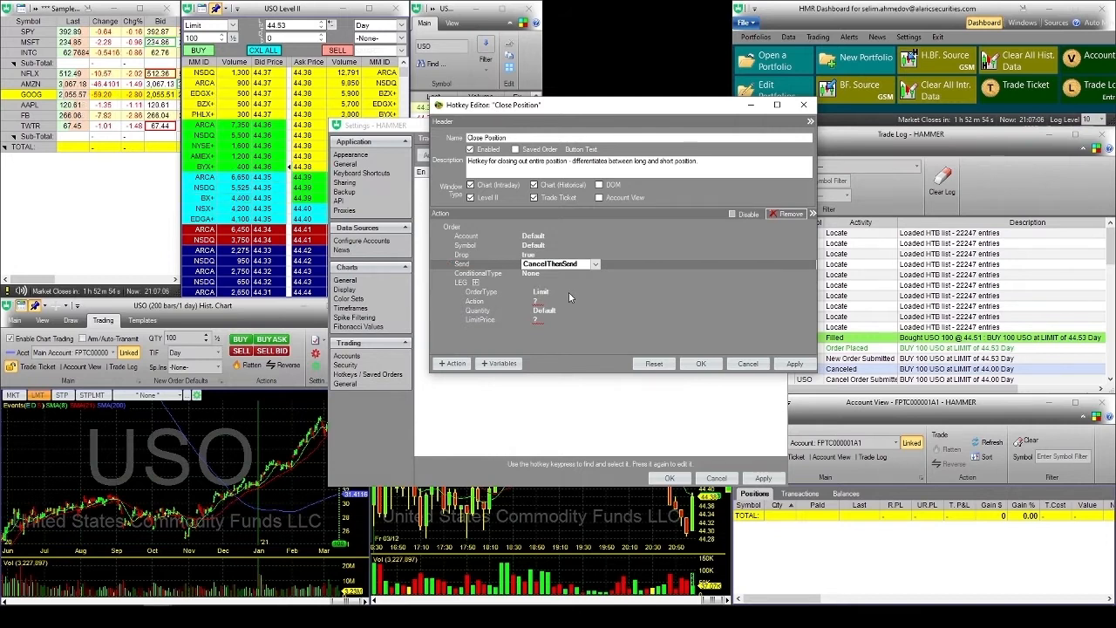
Add the Routing, TIF, TIFDate, SpInstructions and XOnChart tags to the order's LEG, with Limit as its OrderType.
click(473, 284)
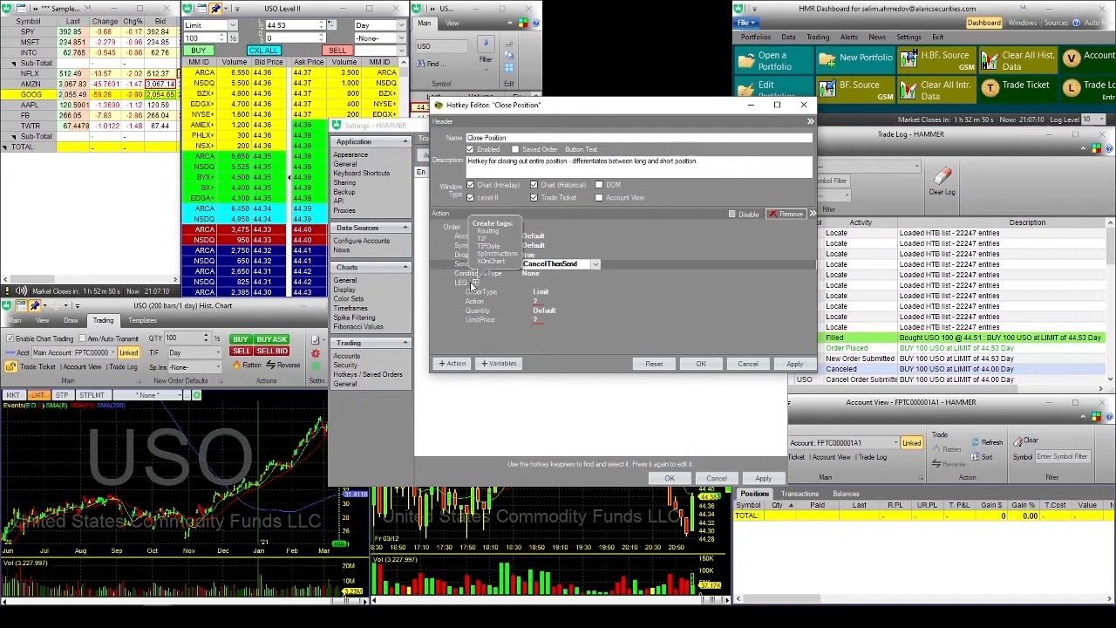
click(476, 286)
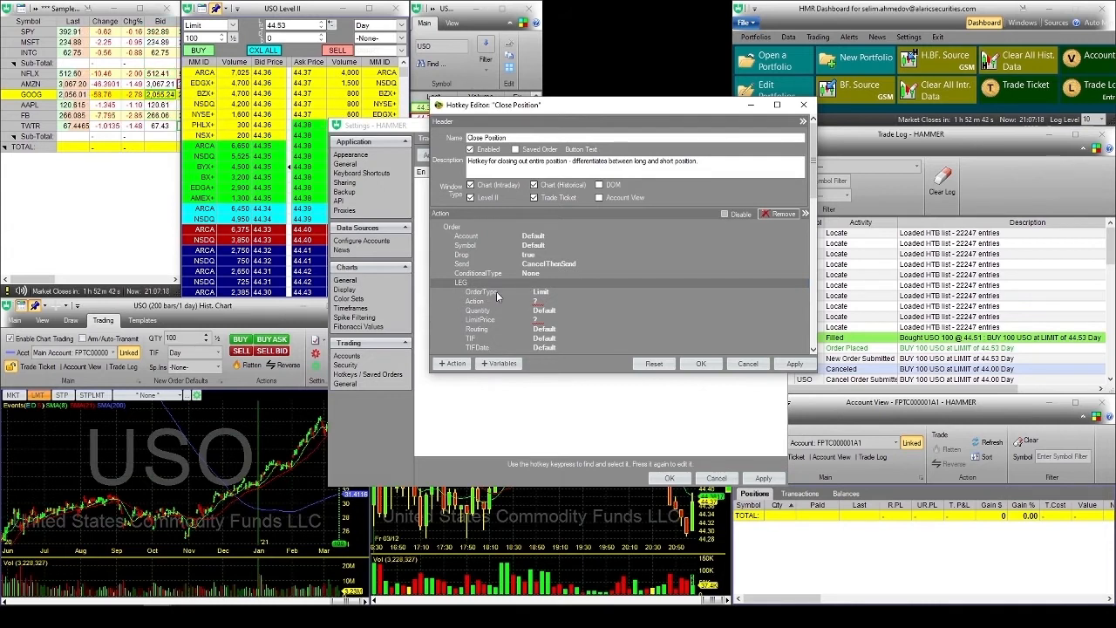
click(547, 294)
click(581, 294)
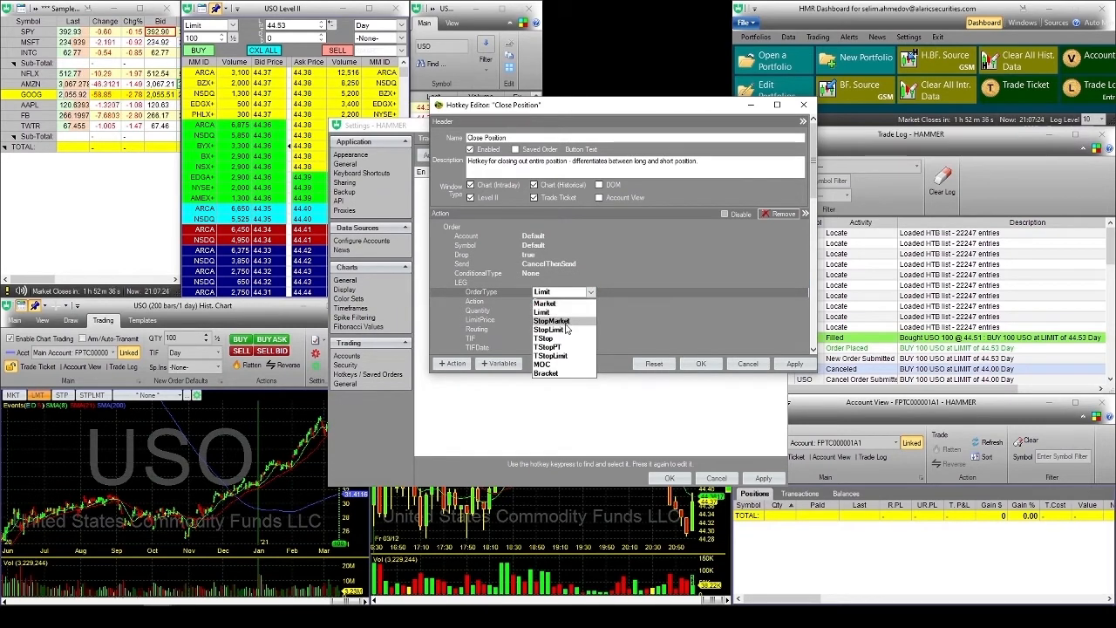
click(501, 294)
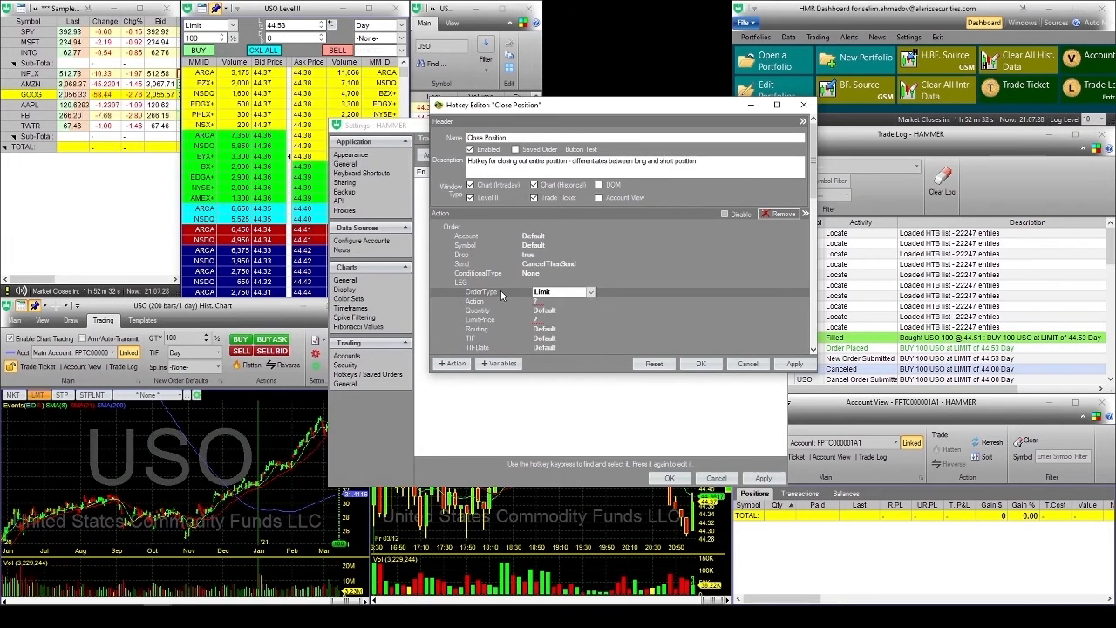
click(478, 302)
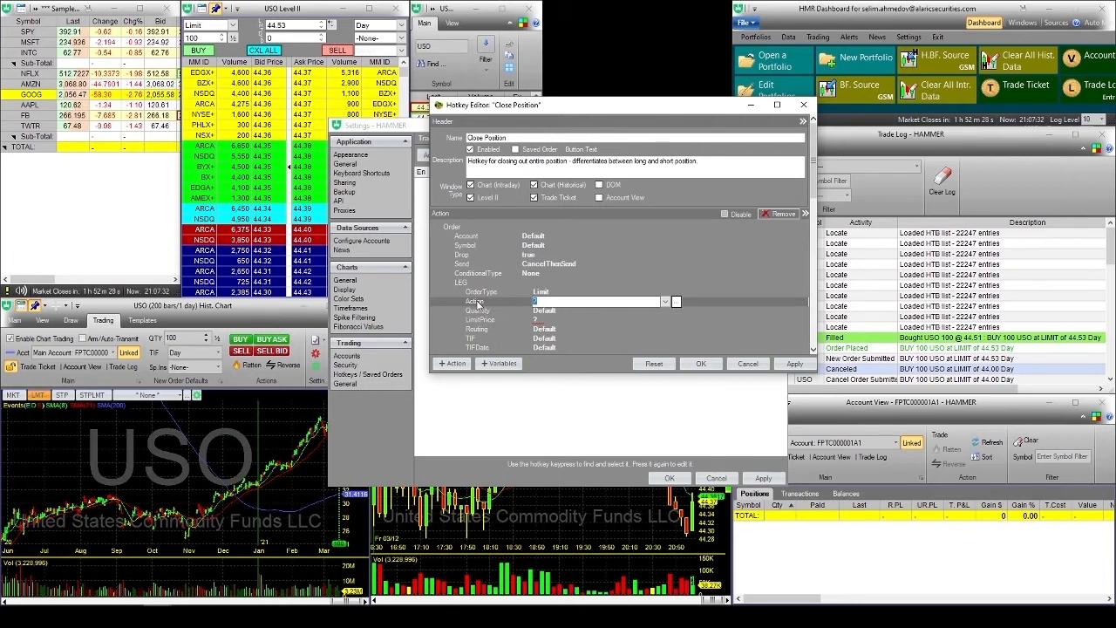
click(666, 302)
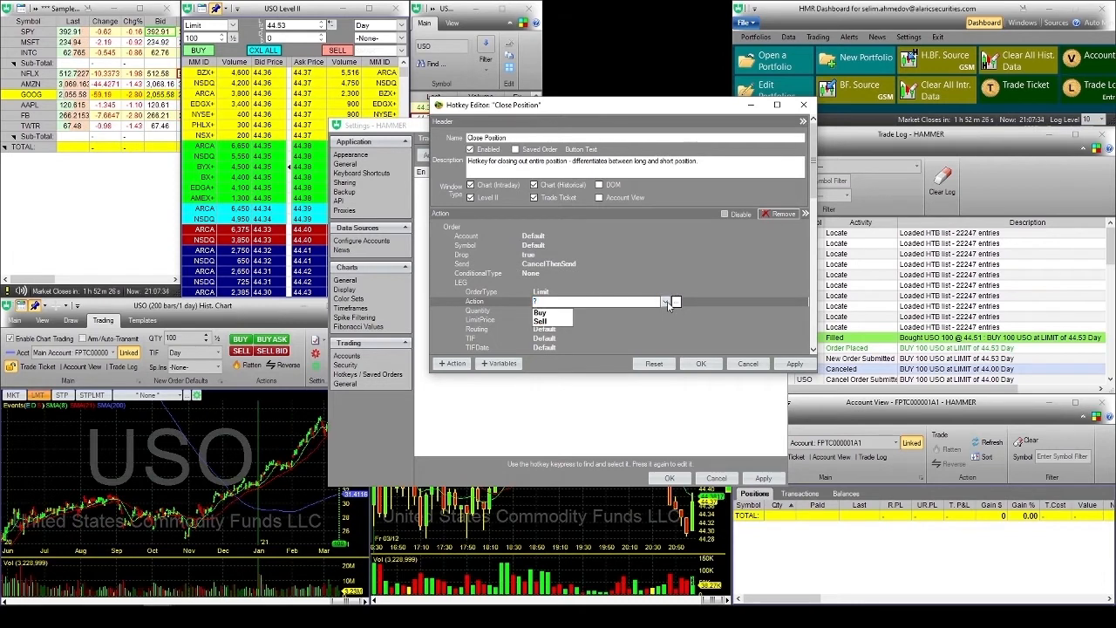
click(667, 303)
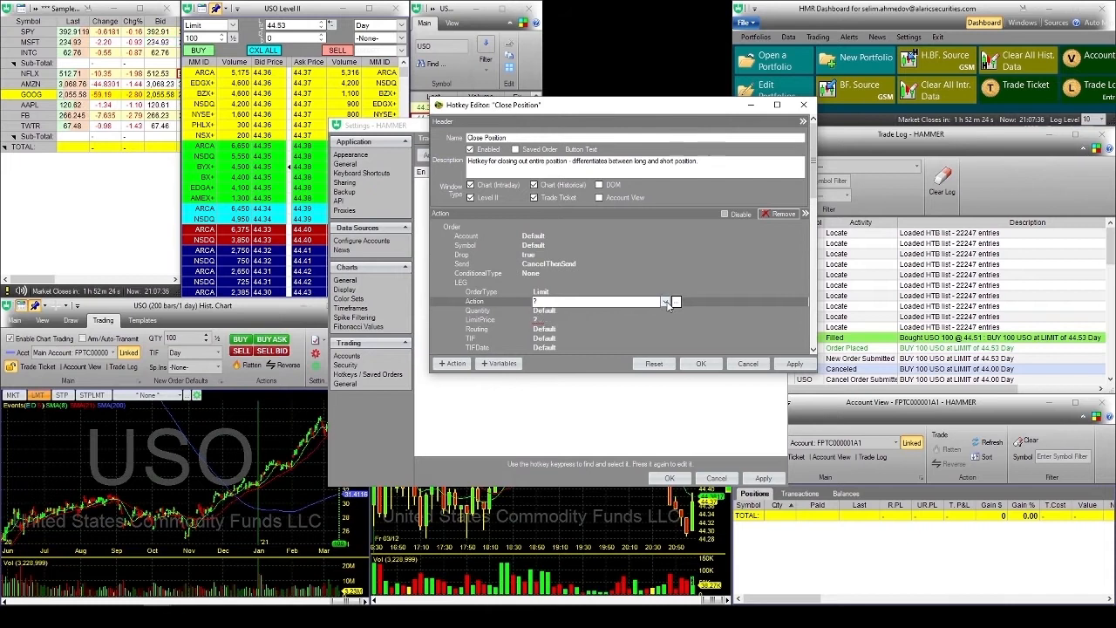
click(676, 302)
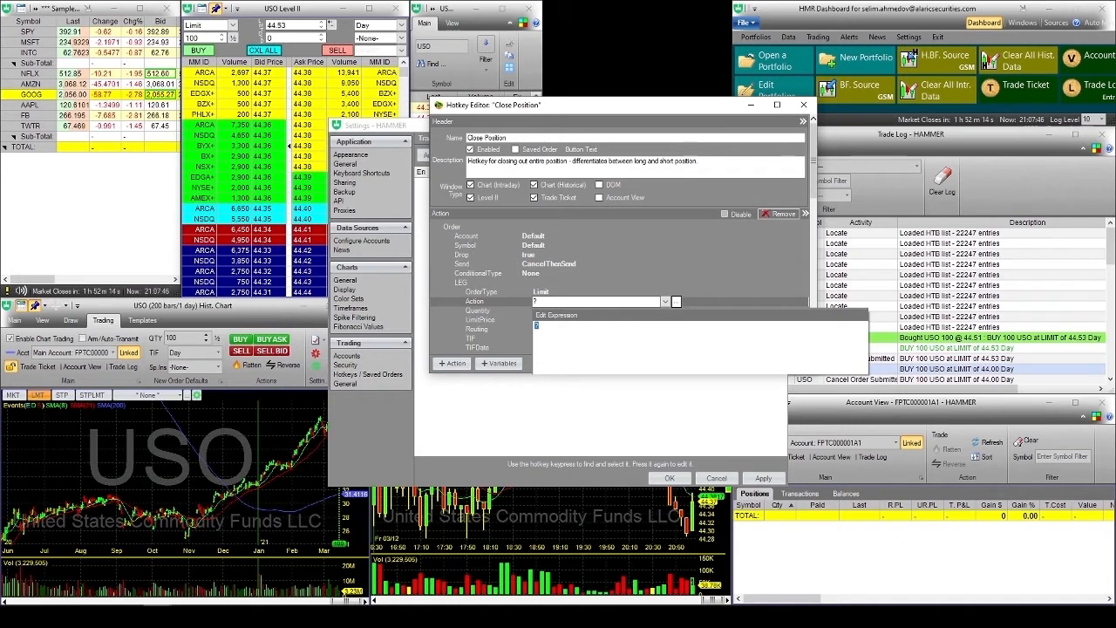
key(Return)
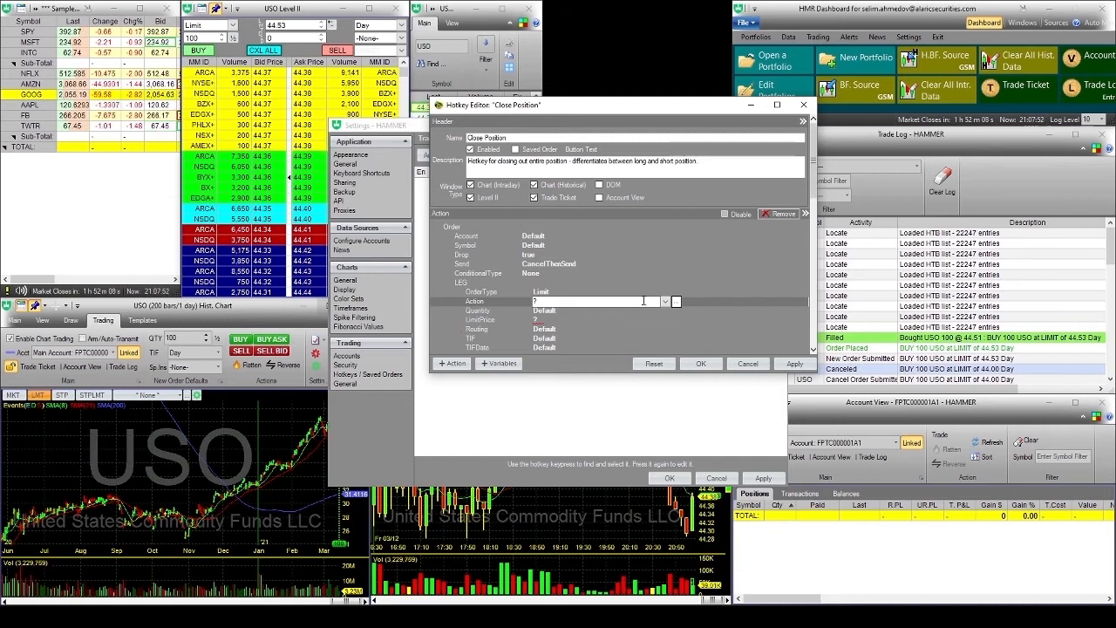
Set the LEG's Action to the expression Pos>0?'Sell':Pos<0?'Buy':'None'.
click(675, 301)
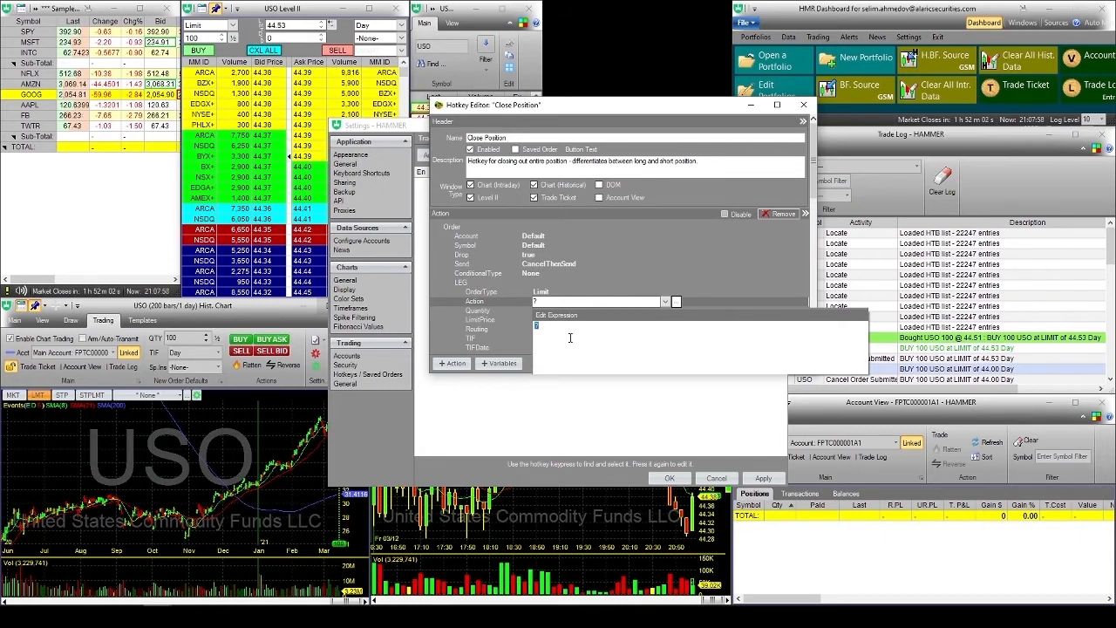
text(Pos)
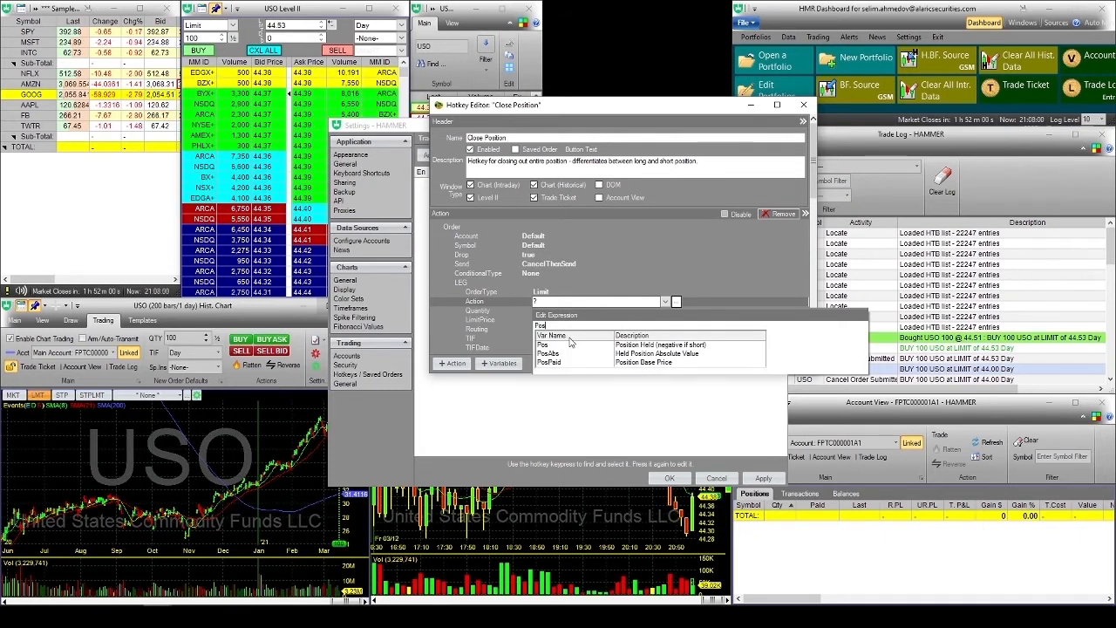
text(:)
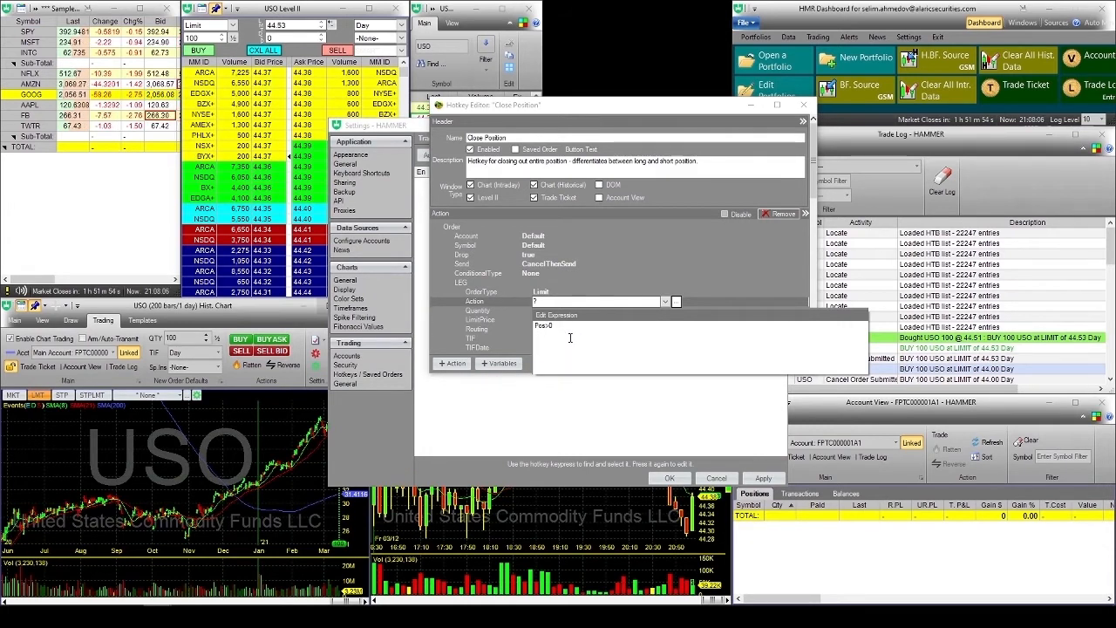
text(?)
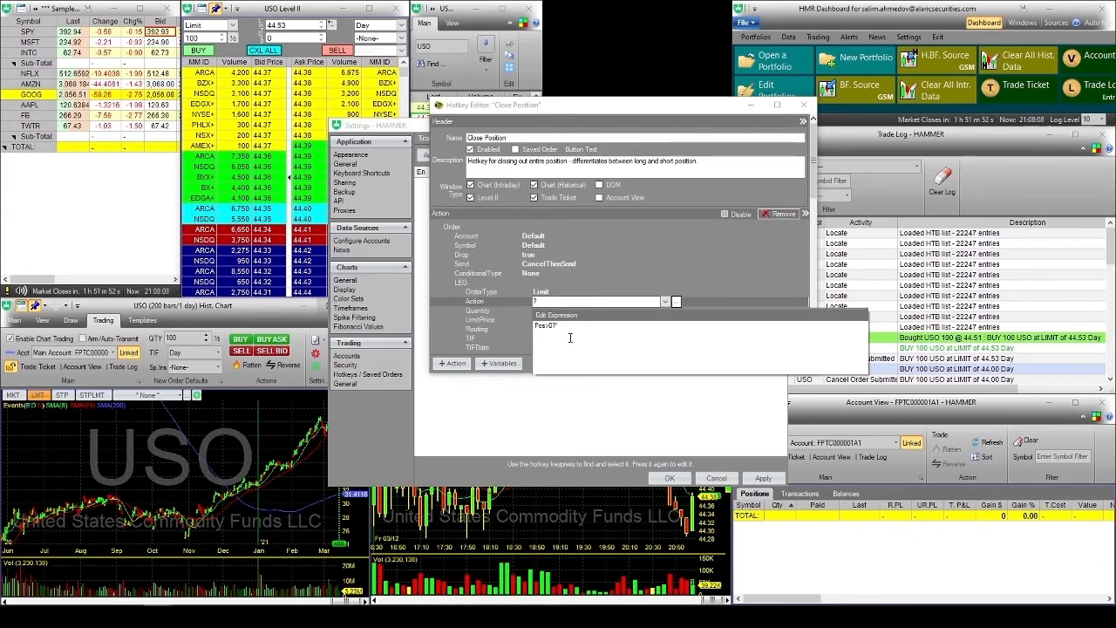
text(Se)
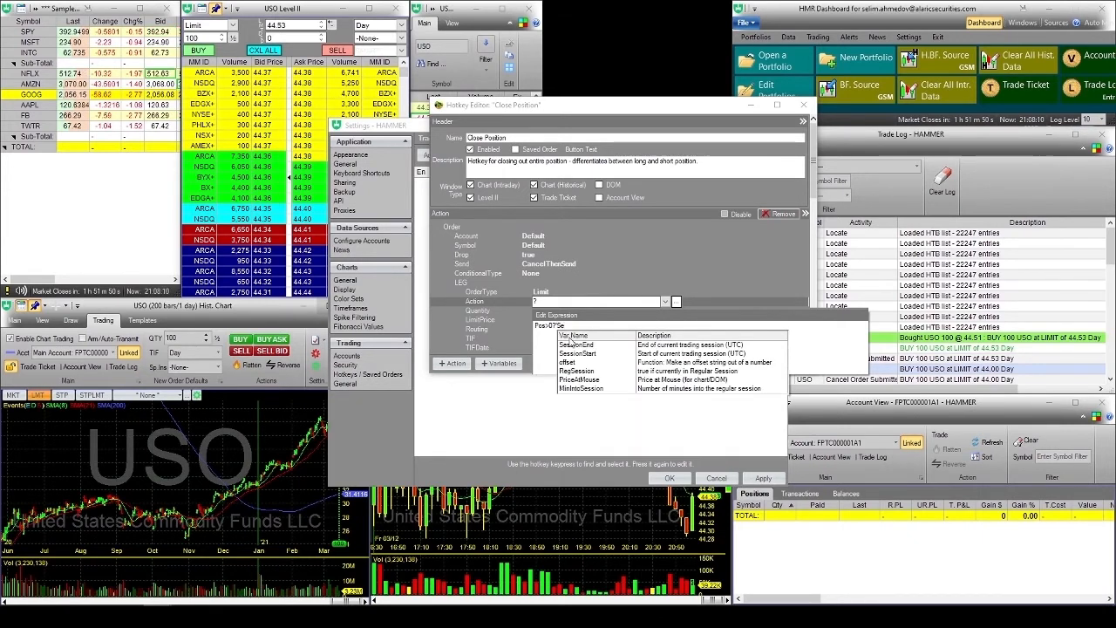
text(ll)
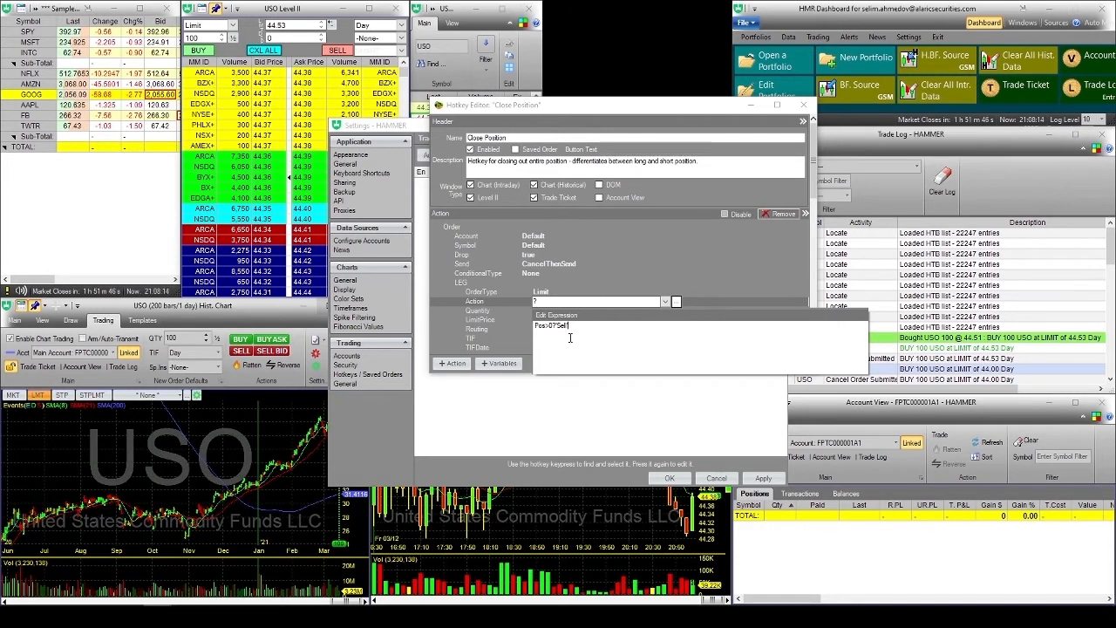
text(:Pos)
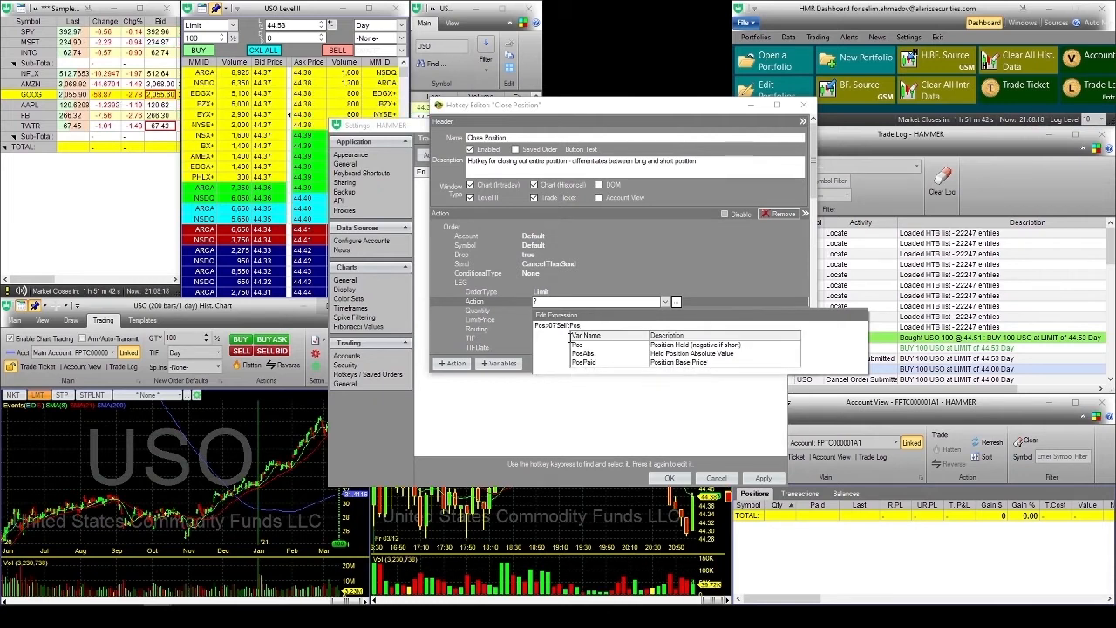
text(<0)
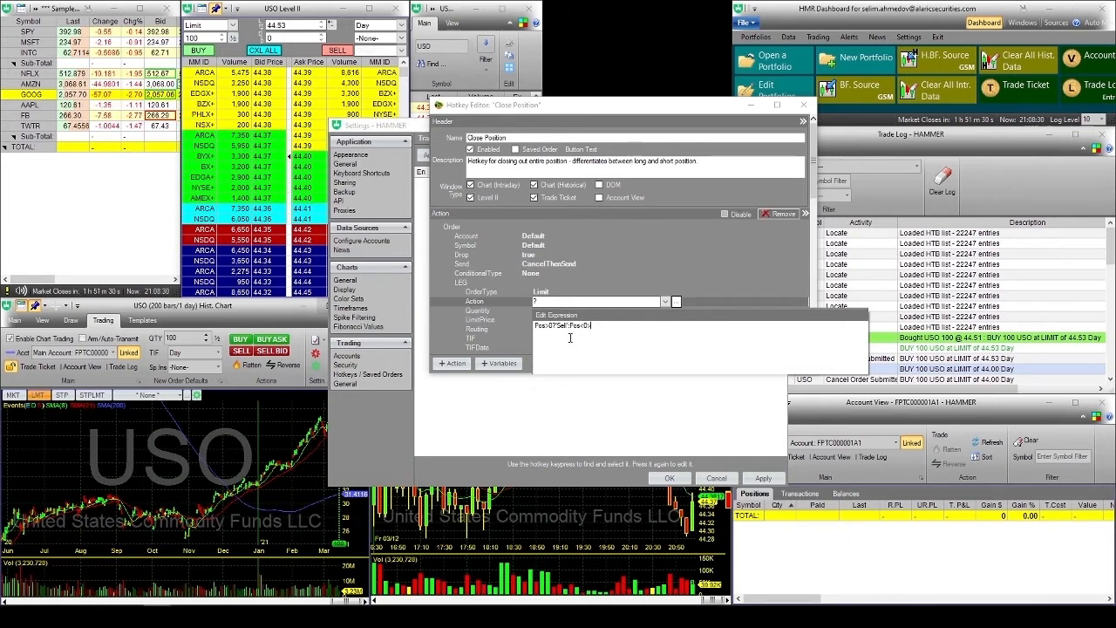
text(?)
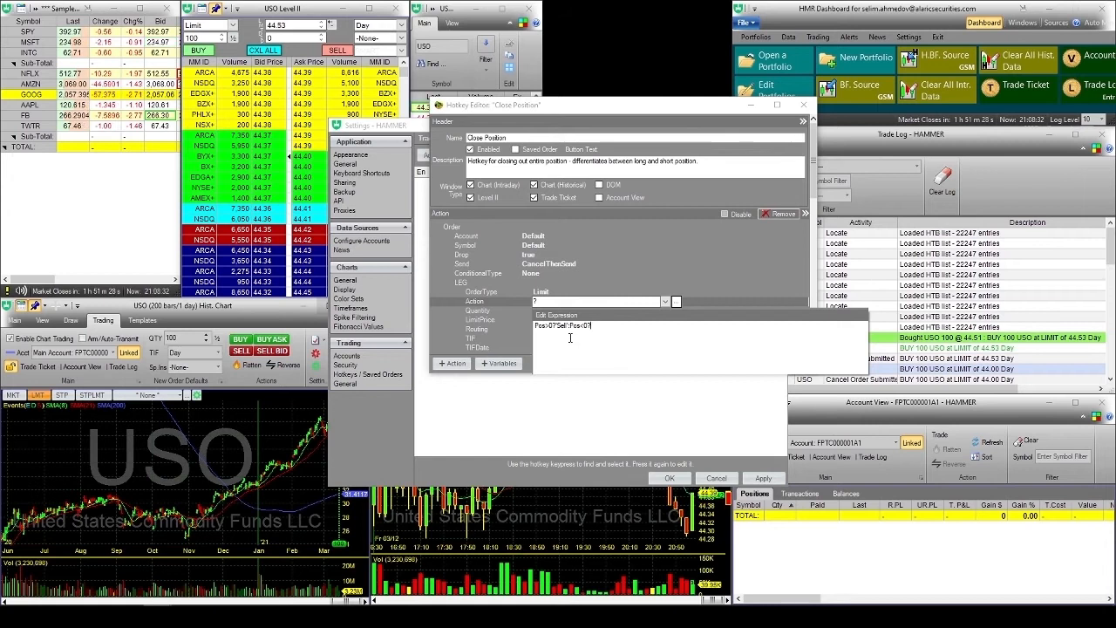
text('Buy':)
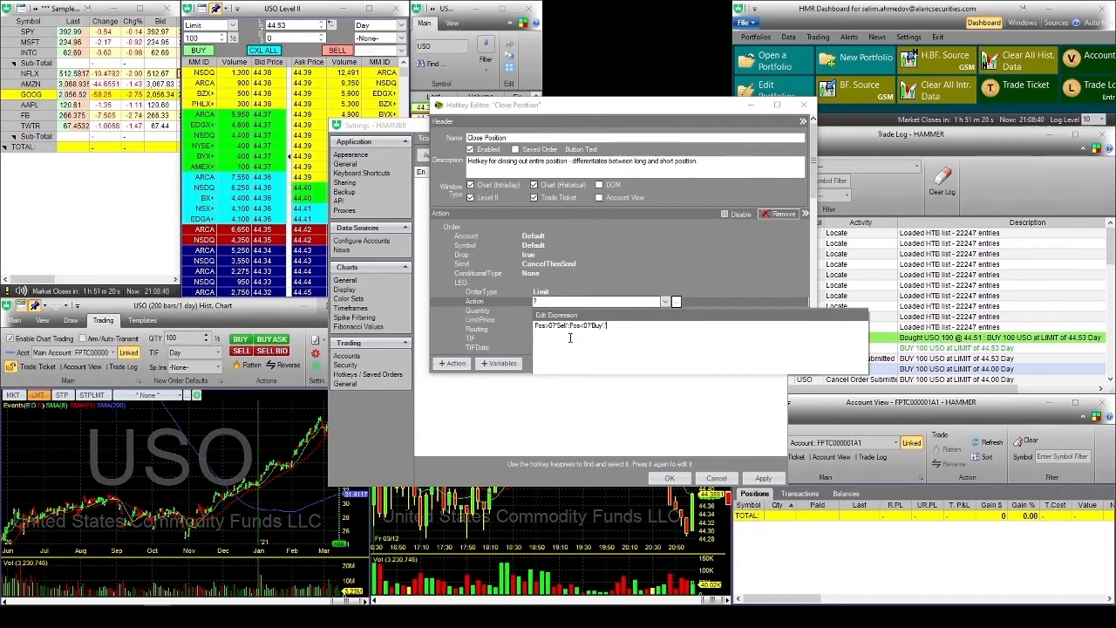
text('N)
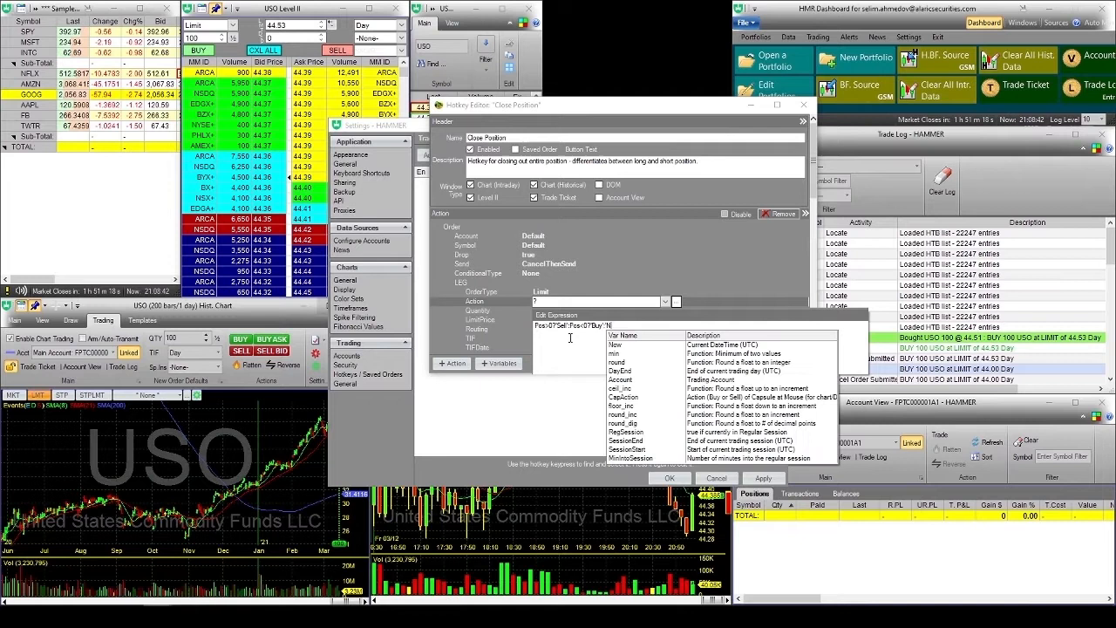
key(Escape)
text('No)
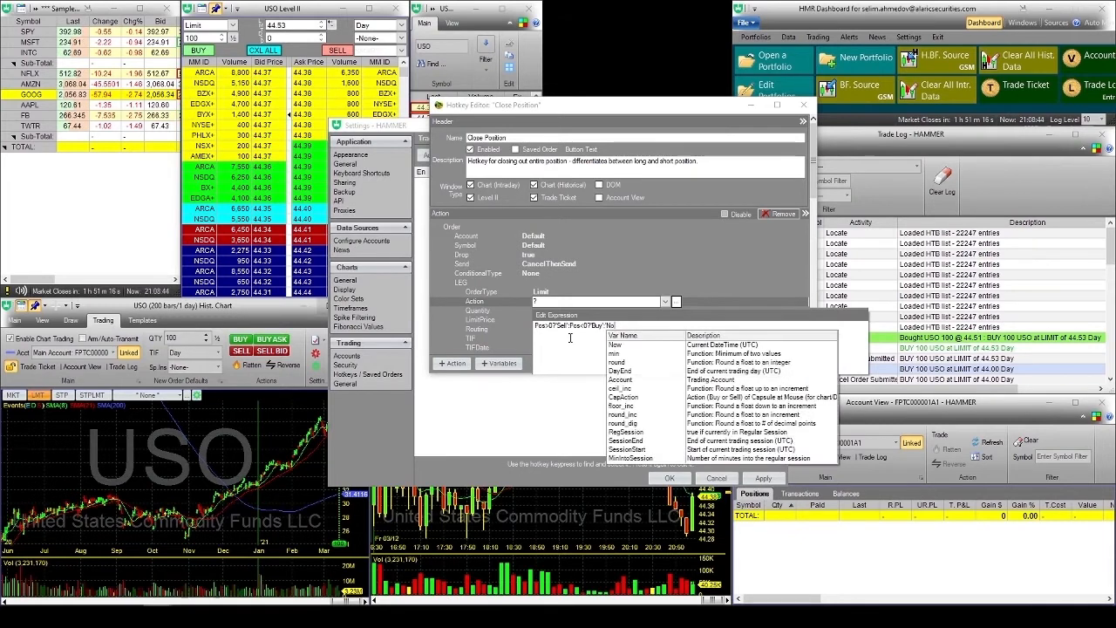
text(ne')
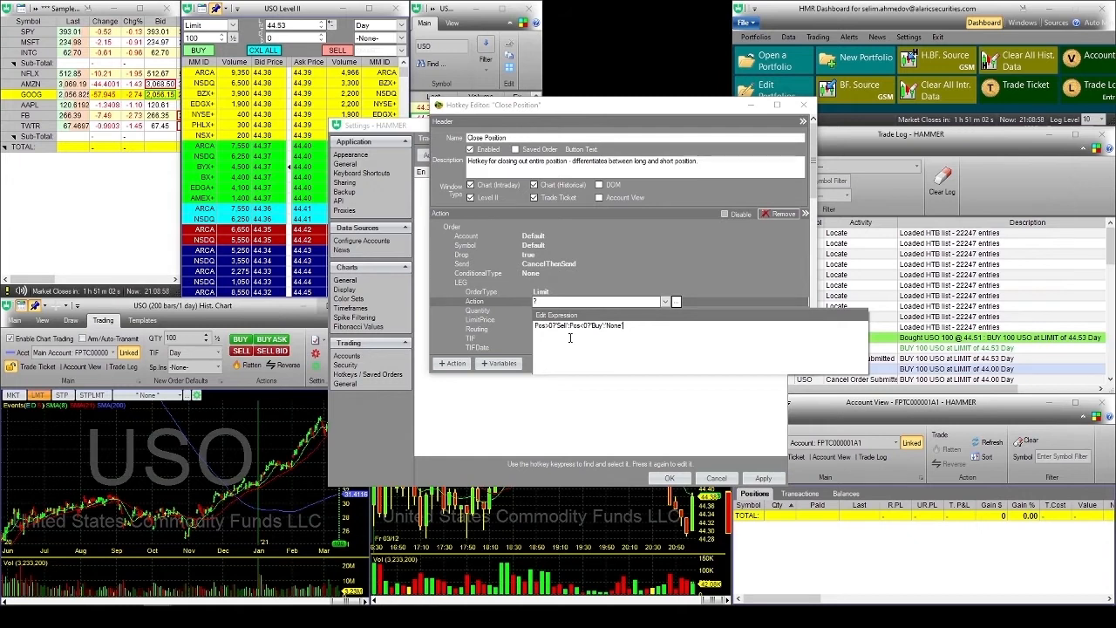
key(Return)
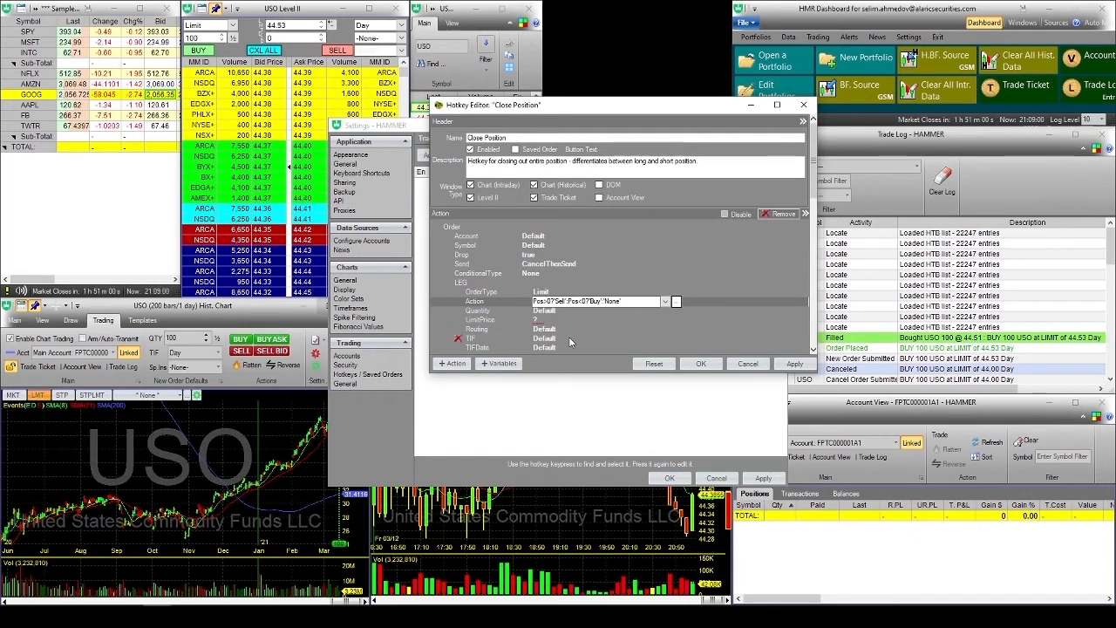
click(708, 319)
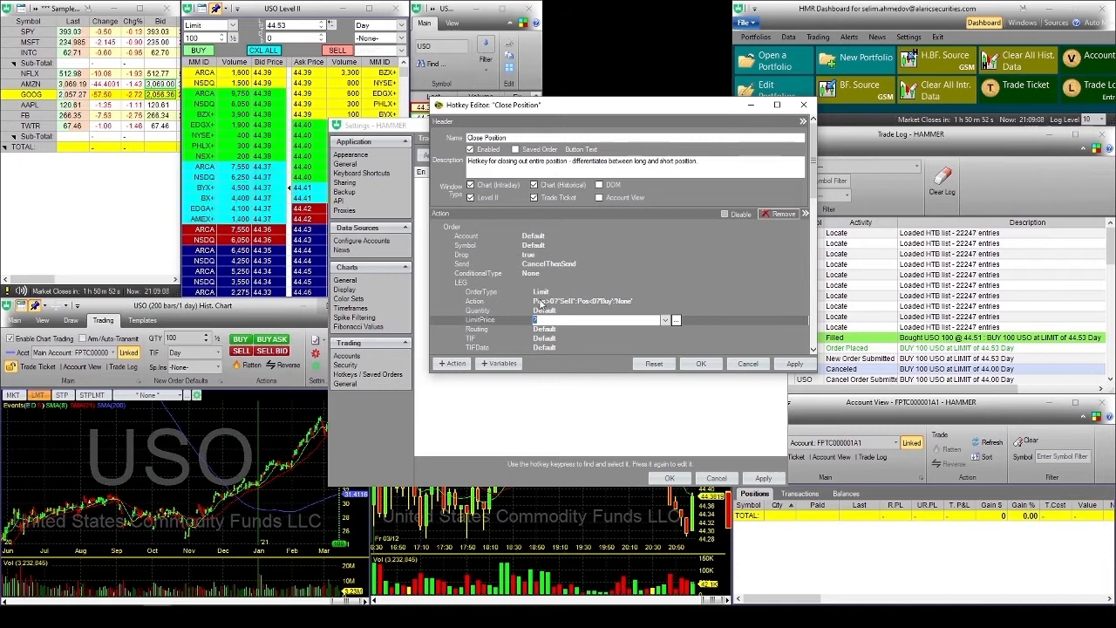
Try the Action expression with None written without quotation marks and check how the editor evaluates it.
click(614, 302)
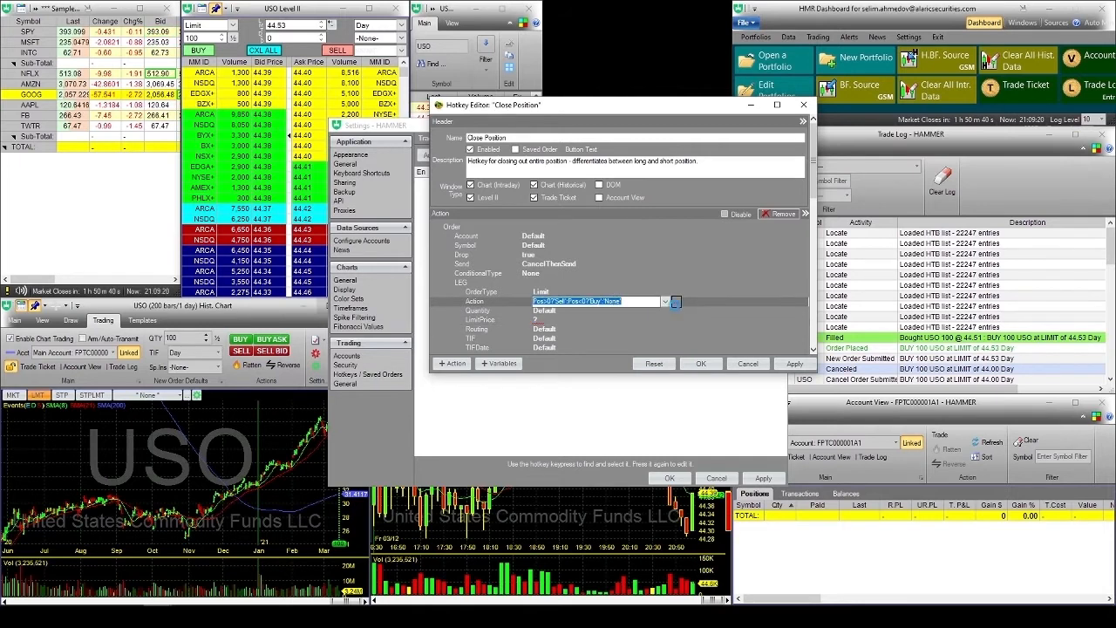
click(675, 302)
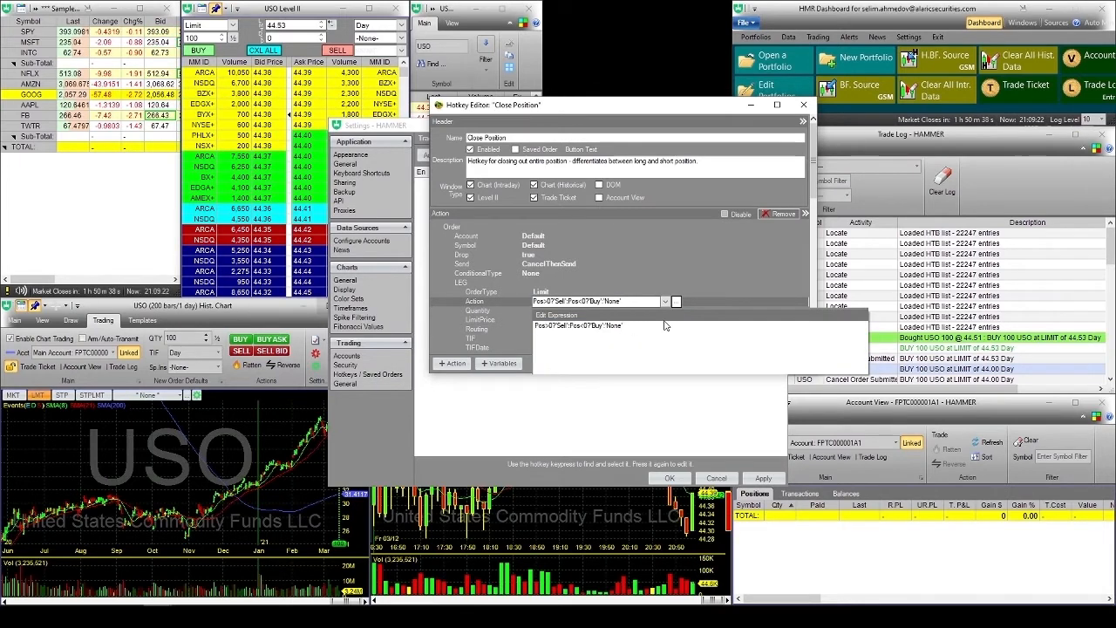
key(BackSpace)
key(BackSpace)
key(BackSpace)
key(BackSpace)
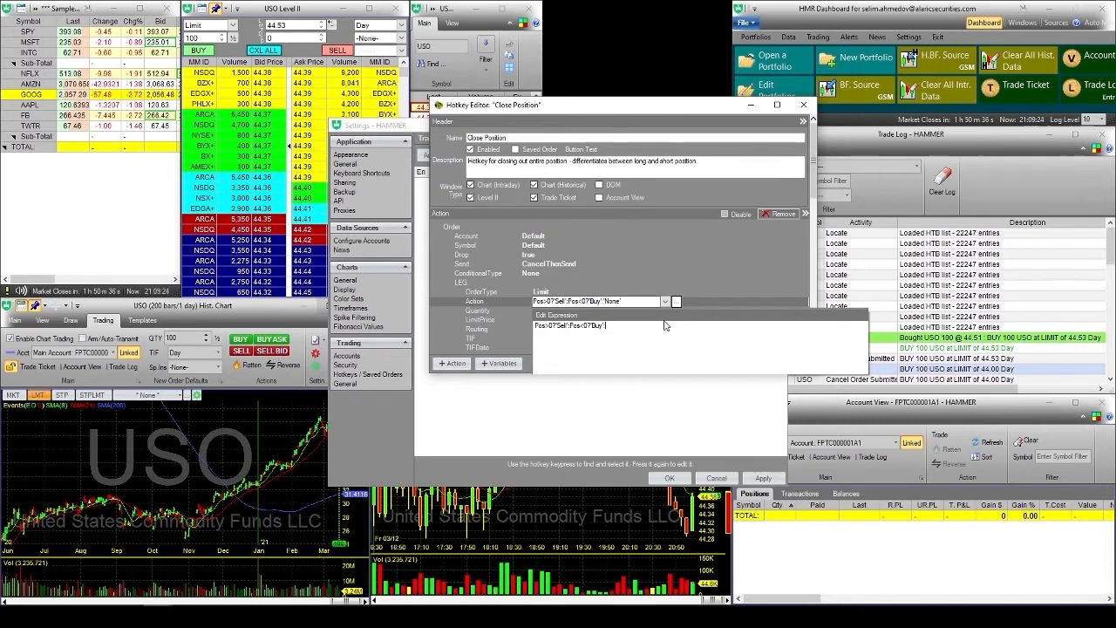
text(None)
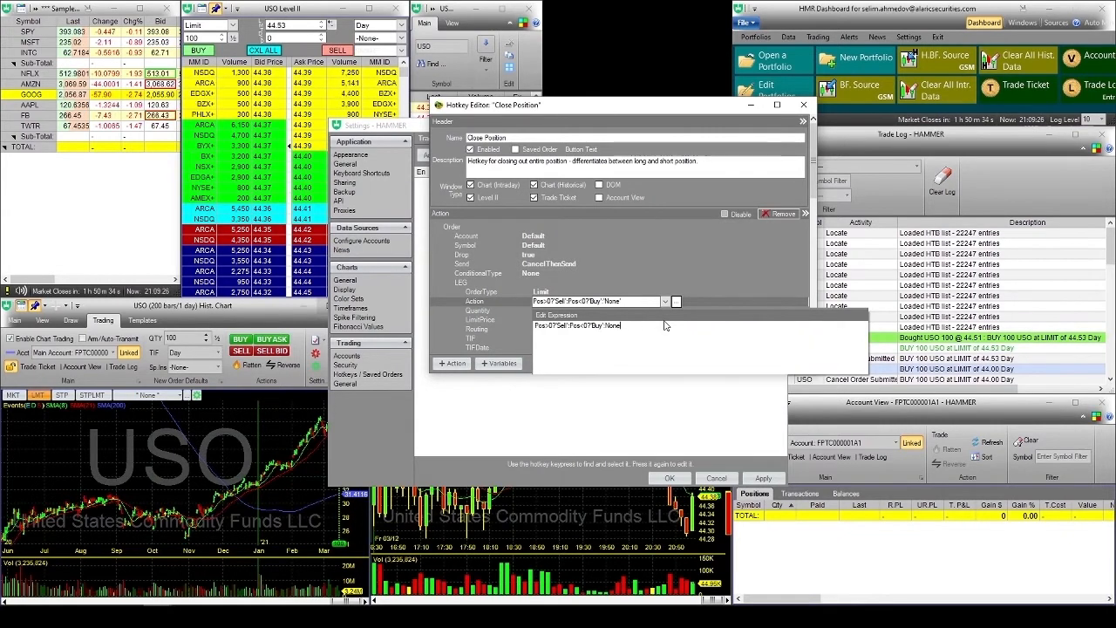
key(Return)
click(663, 319)
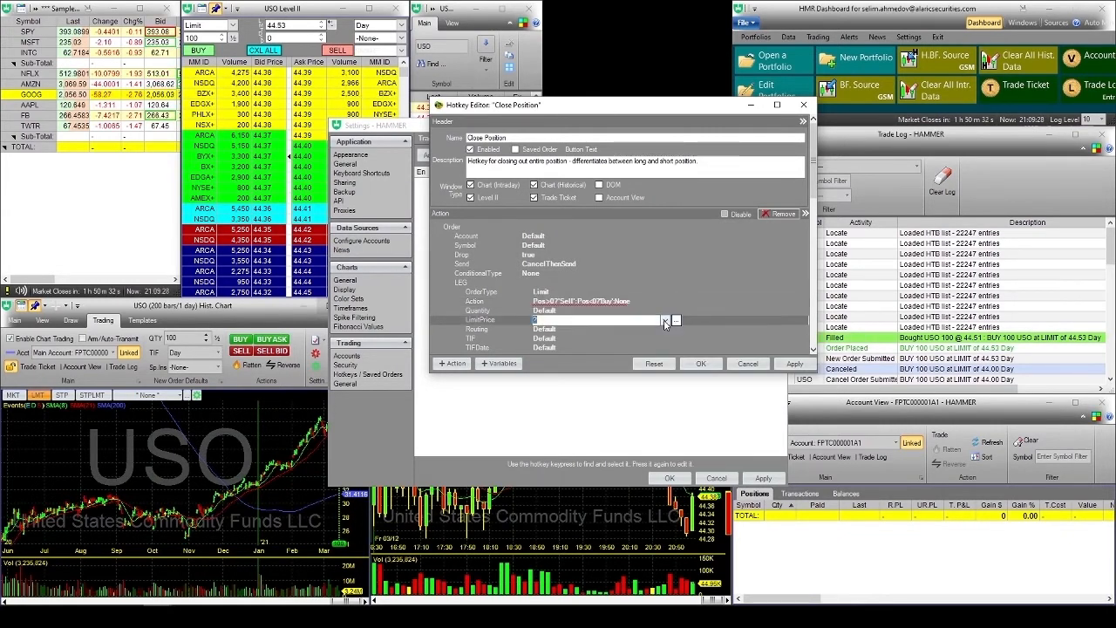
mouse_move(534, 305)
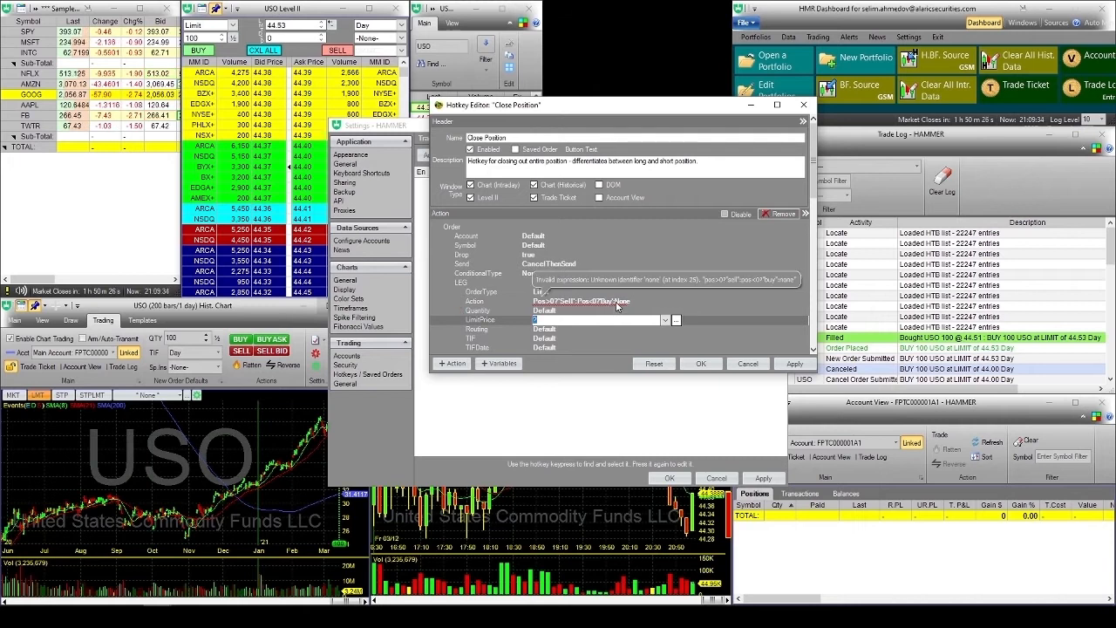
Restore the quotation marks around 'None' at the end of the Action expression.
click(617, 301)
click(665, 300)
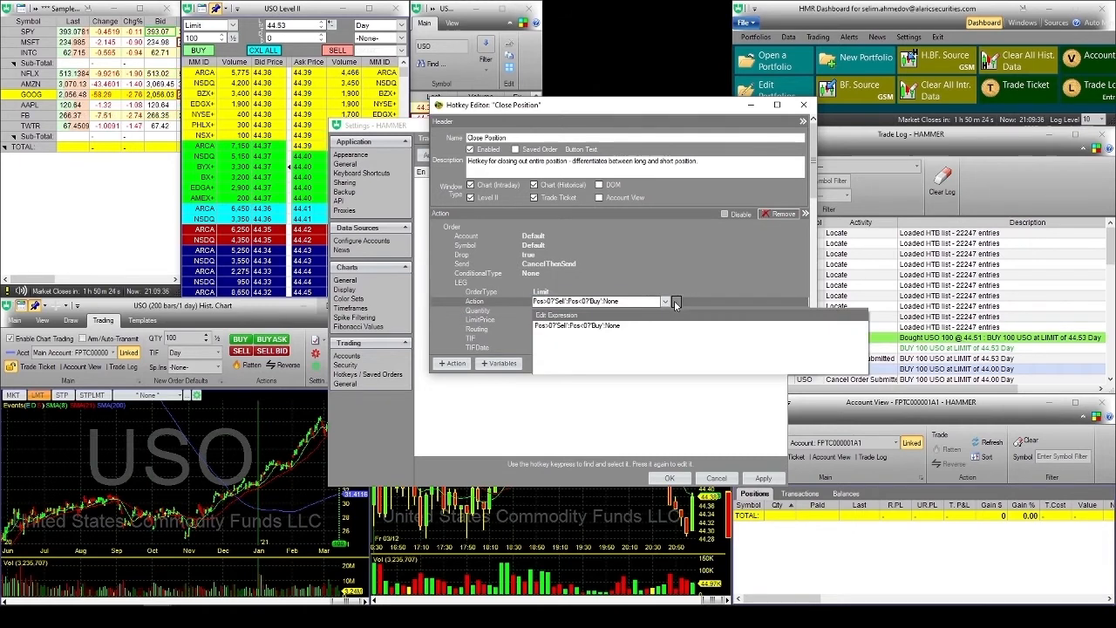
click(645, 325)
key(BackSpace)
key(BackSpace)
key(BackSpace)
key(BackSpace)
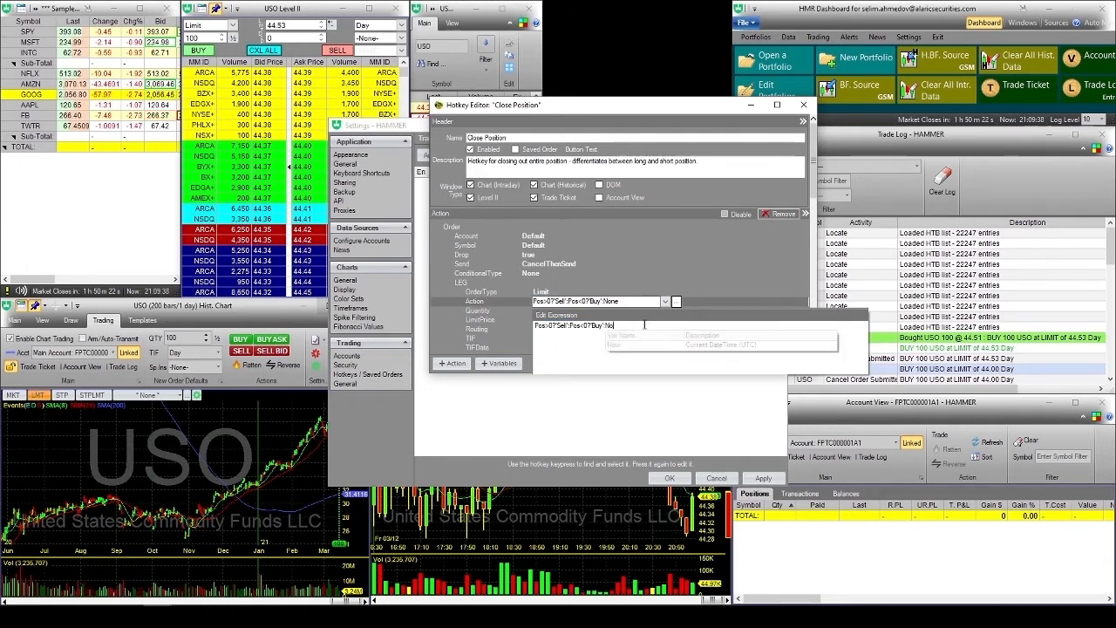
text('None')
key(Return)
click(643, 323)
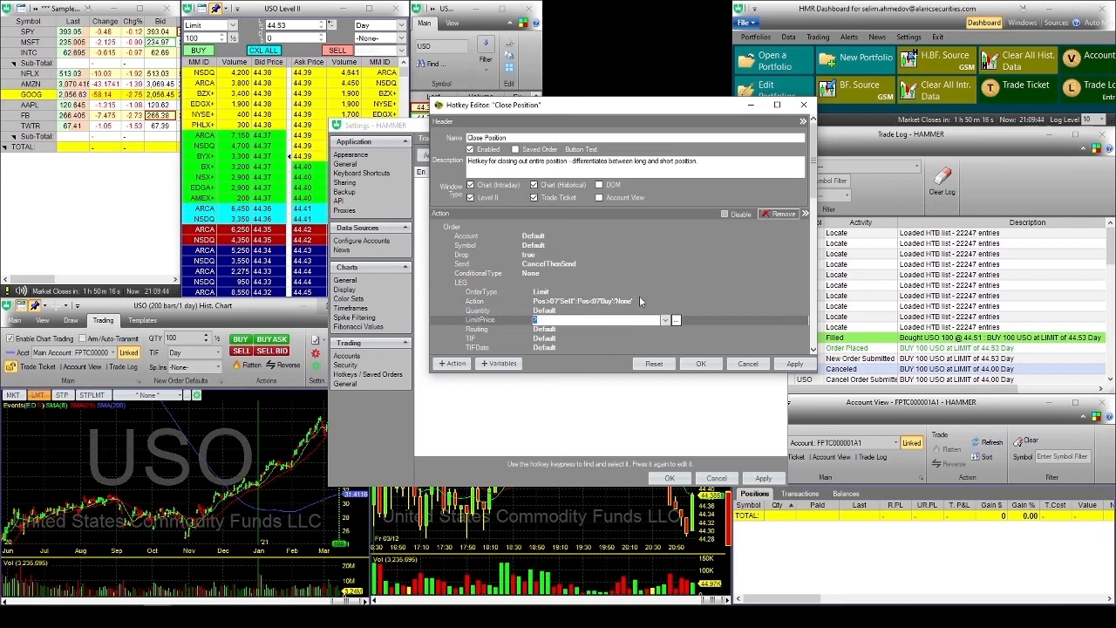
Set the LEG's Quantity to the held position absolute value variable, PosAbs.
click(480, 312)
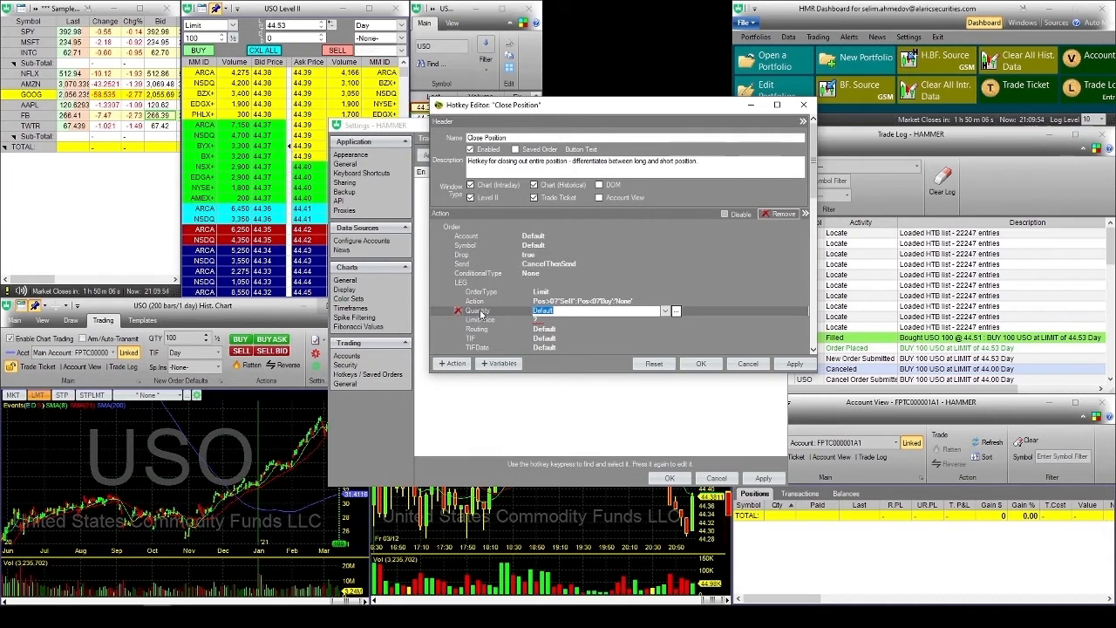
click(666, 311)
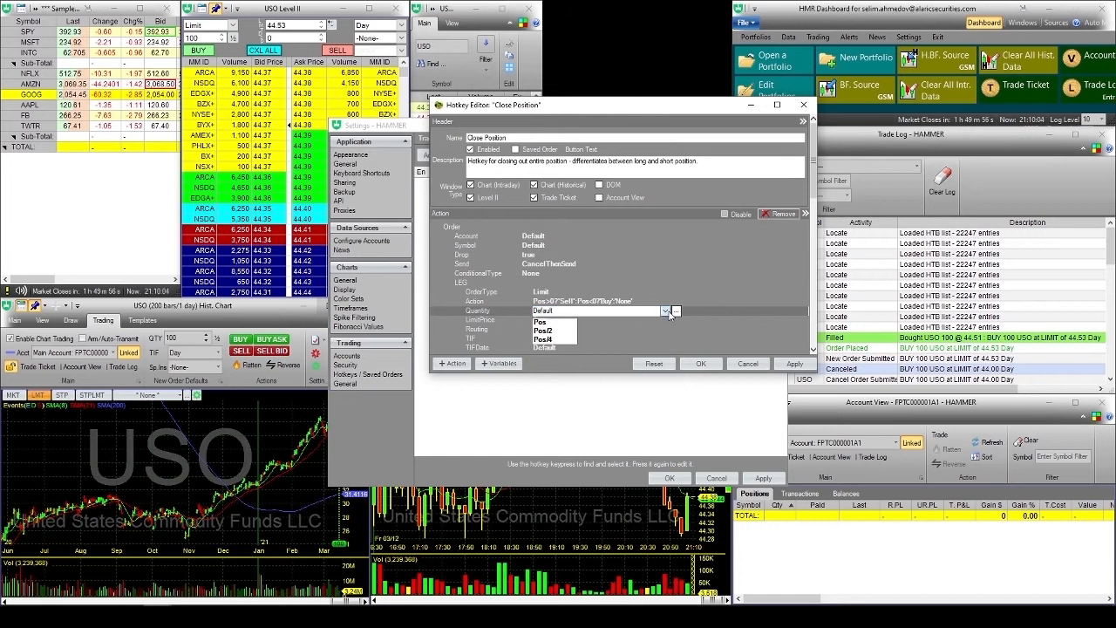
click(668, 312)
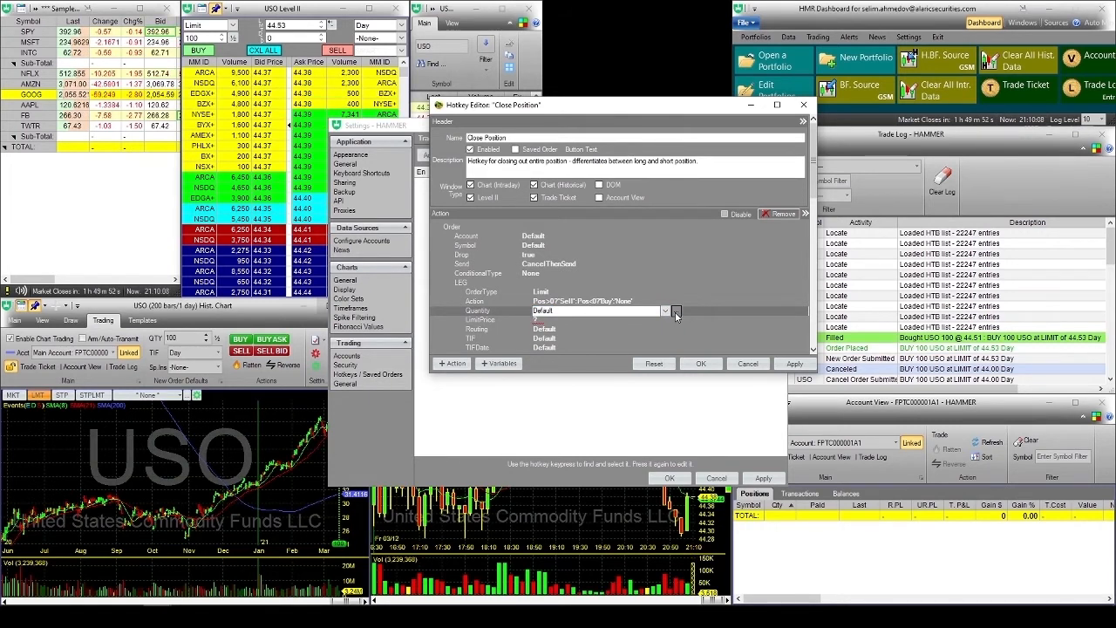
click(676, 312)
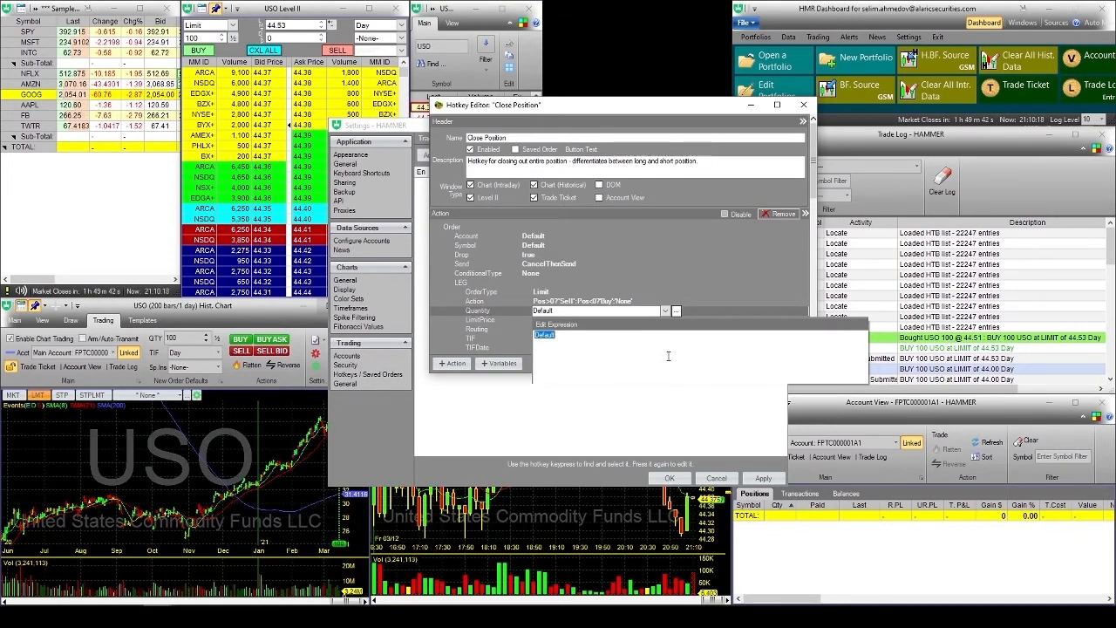
text(ab)
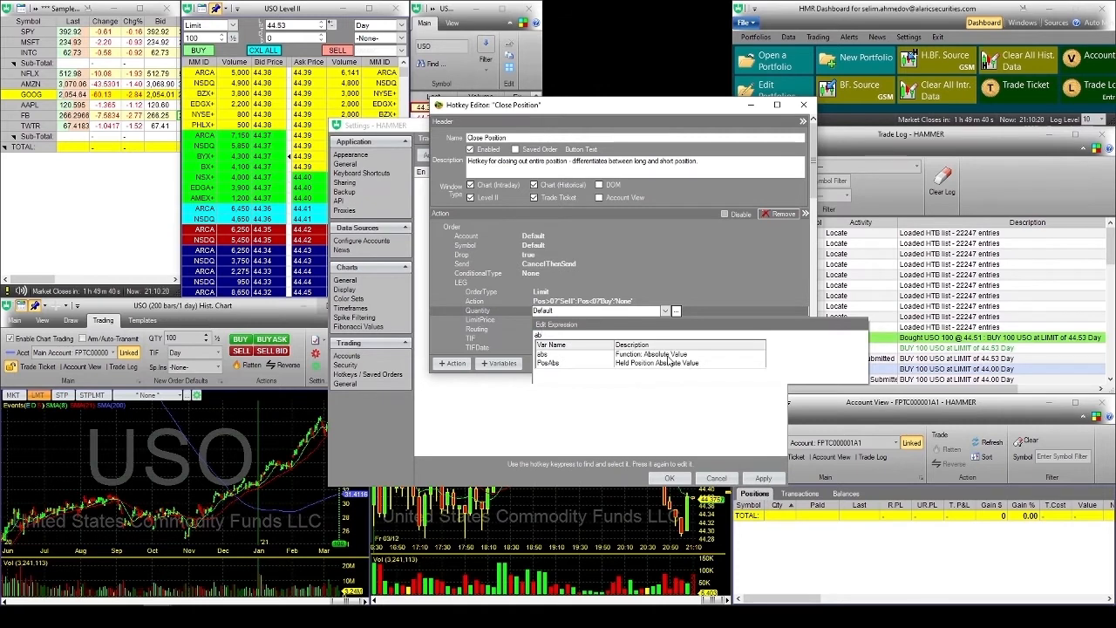
key(Down)
key(Down)
key(Return)
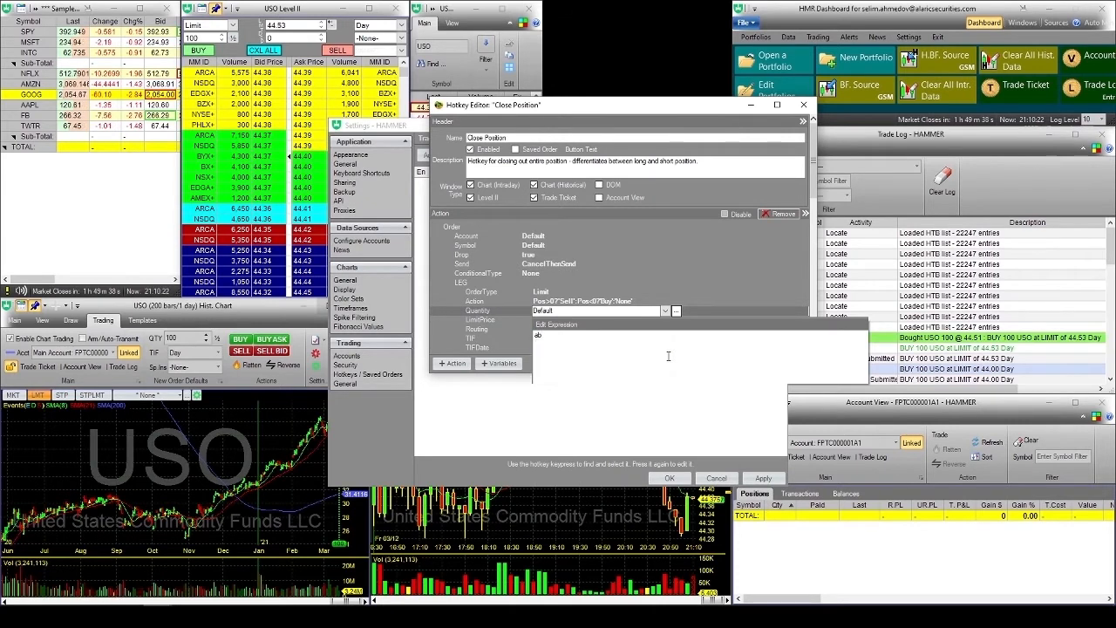
key(Return)
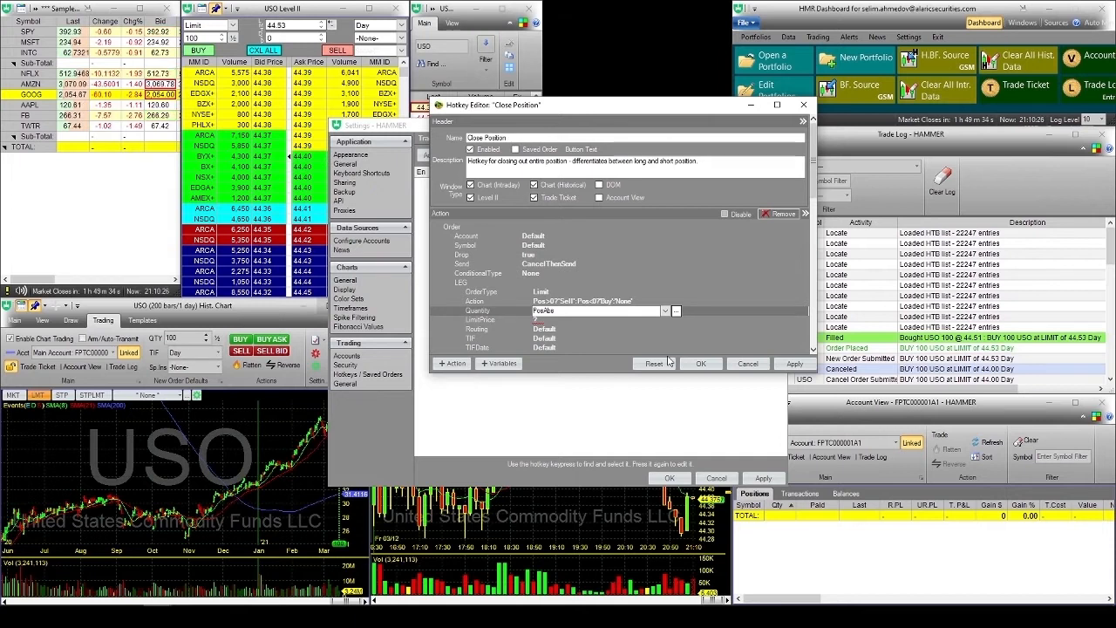
Start the LEG's LimitPrice expression with the long-position case, Pos>0?Bid-0.01.
click(497, 322)
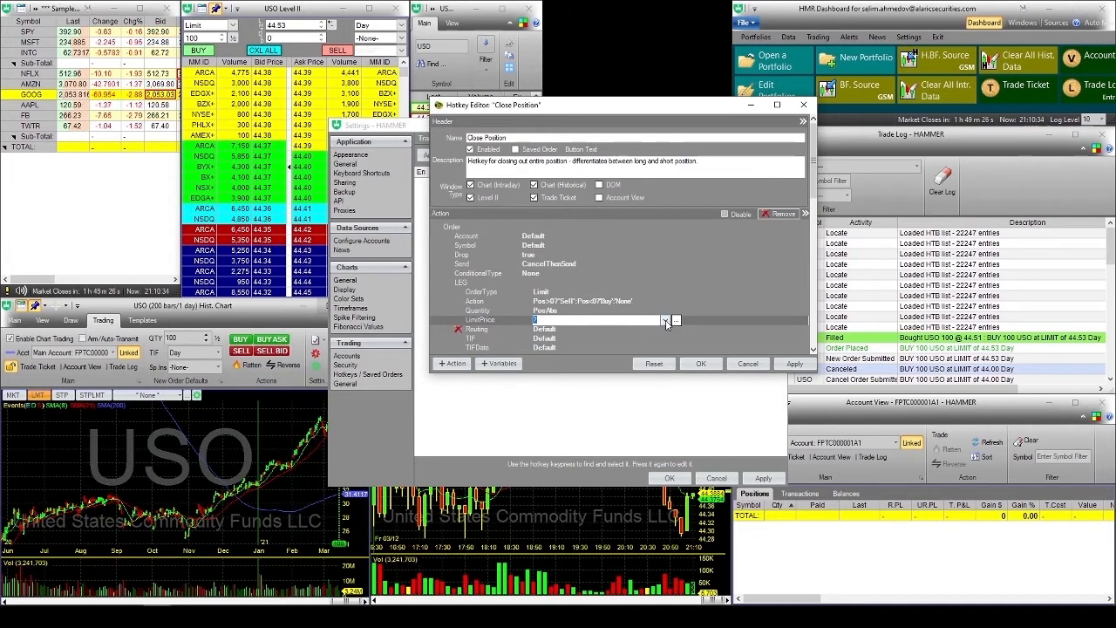
click(664, 321)
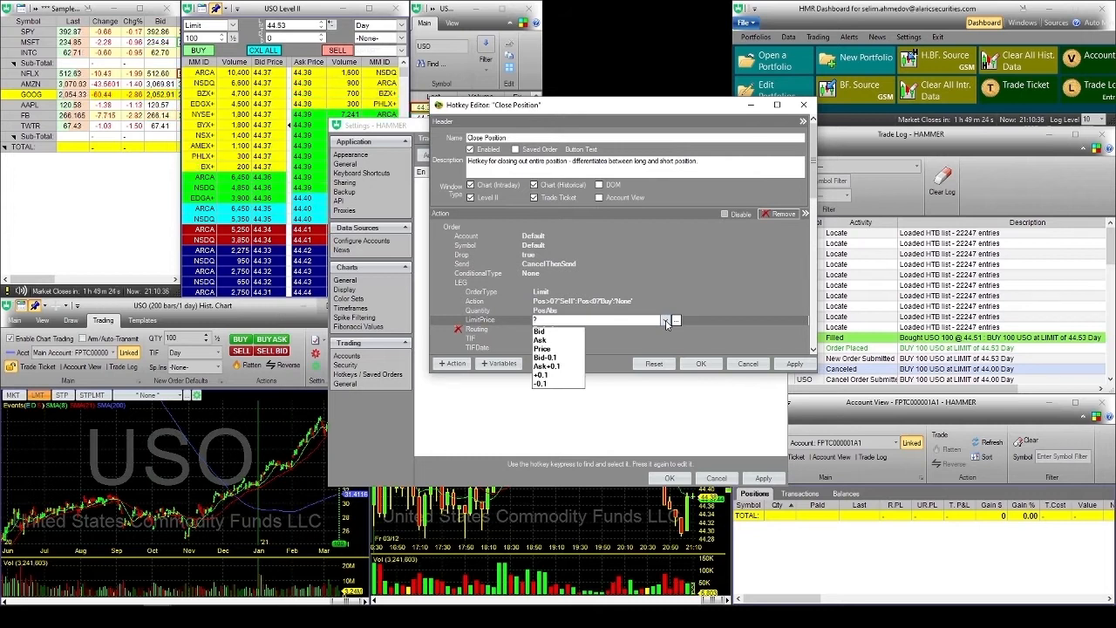
click(665, 321)
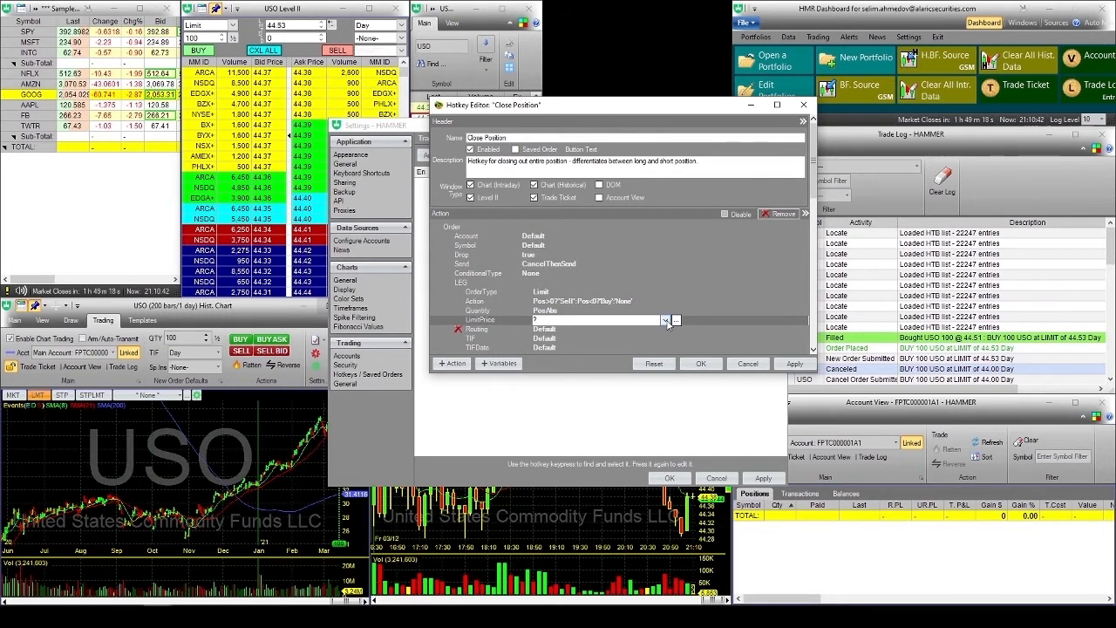
click(675, 321)
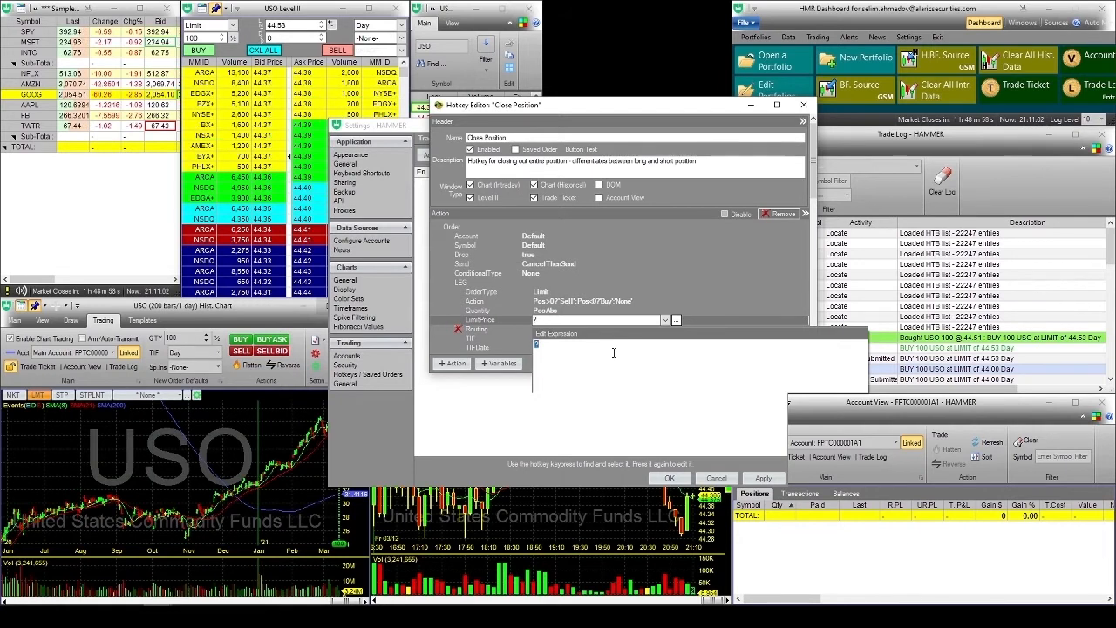
text(Pos)
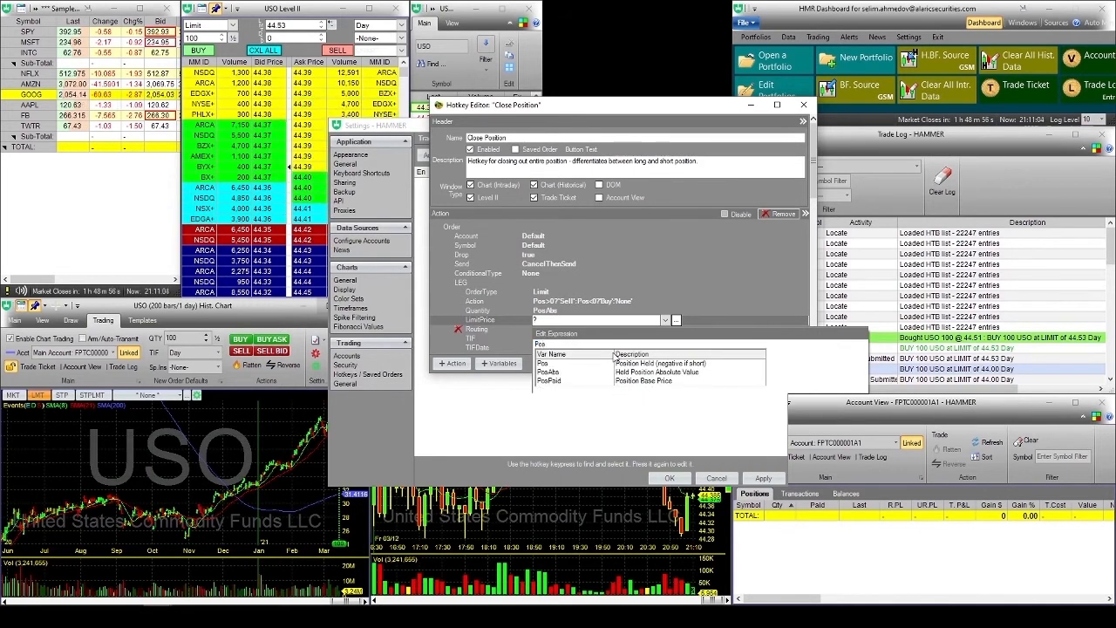
text(>0)
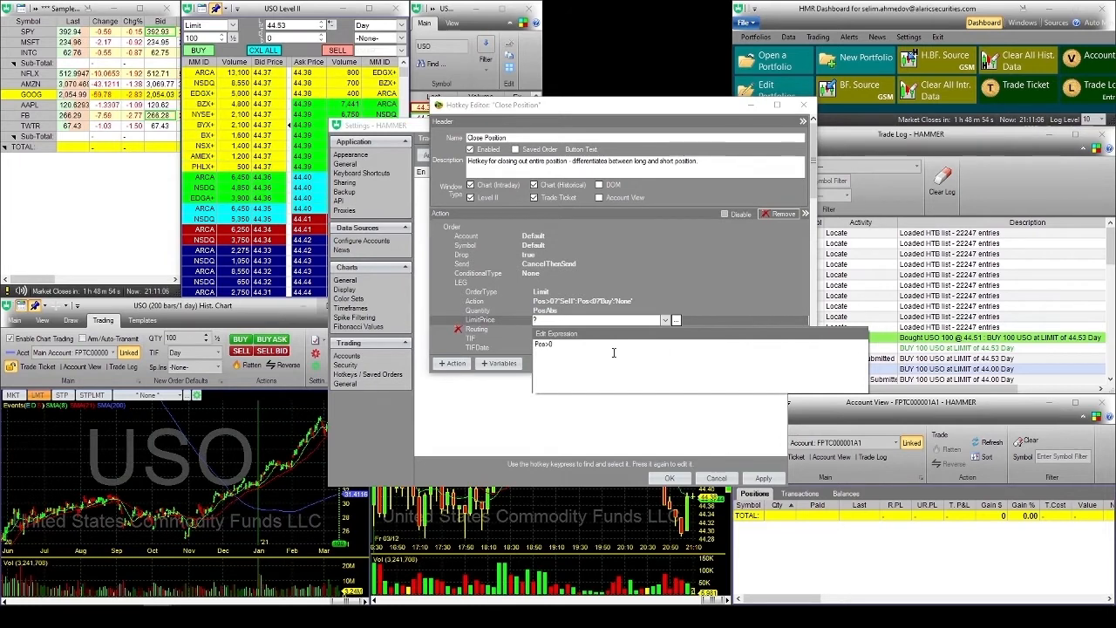
text(?)
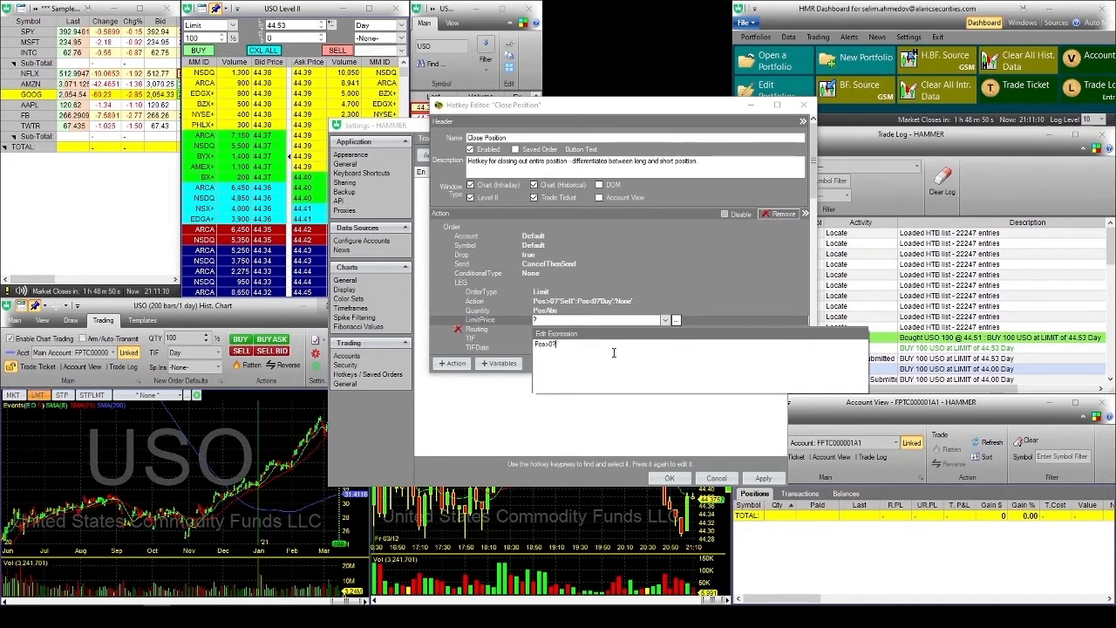
text(B)
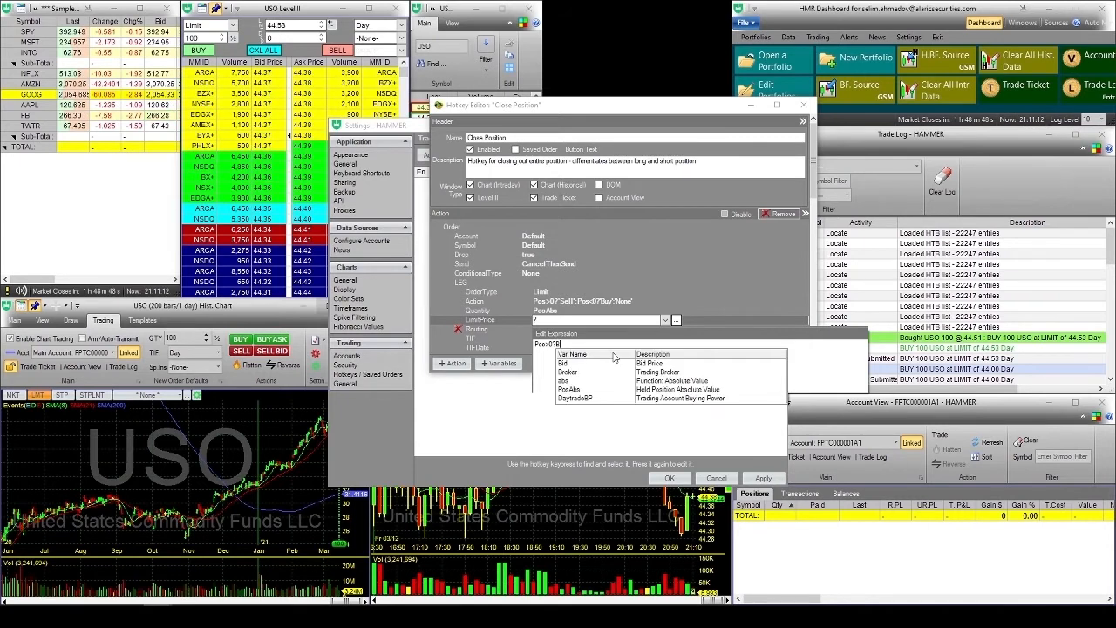
text(id-0.01)
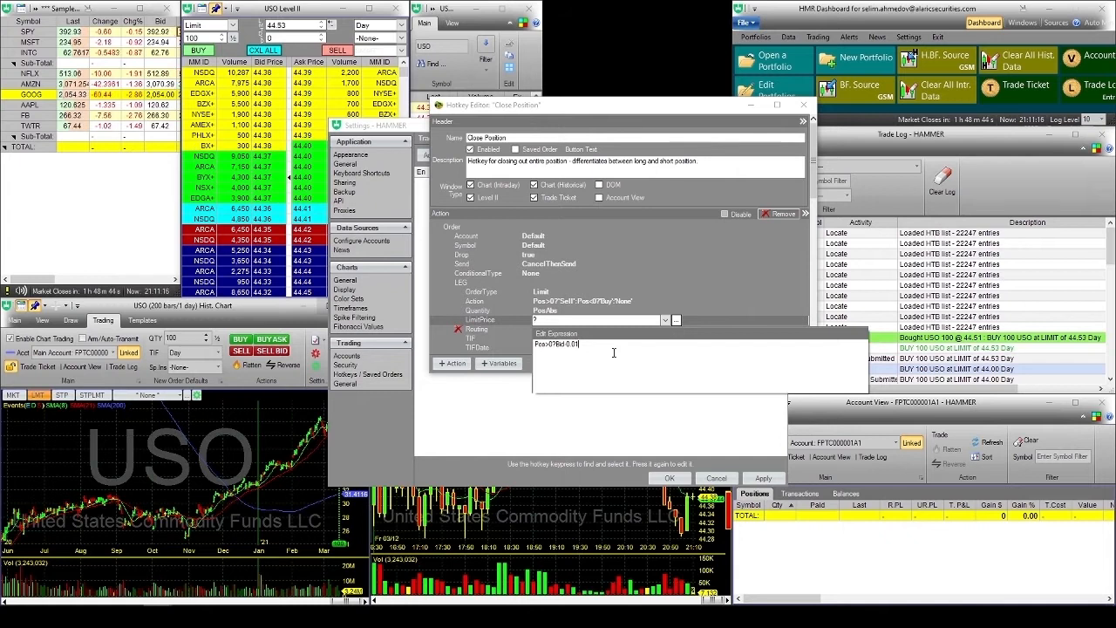
Complete the LimitPrice expression with the short-position case and fallback, :Pos<0?Ask+0.01:0.
text(:)
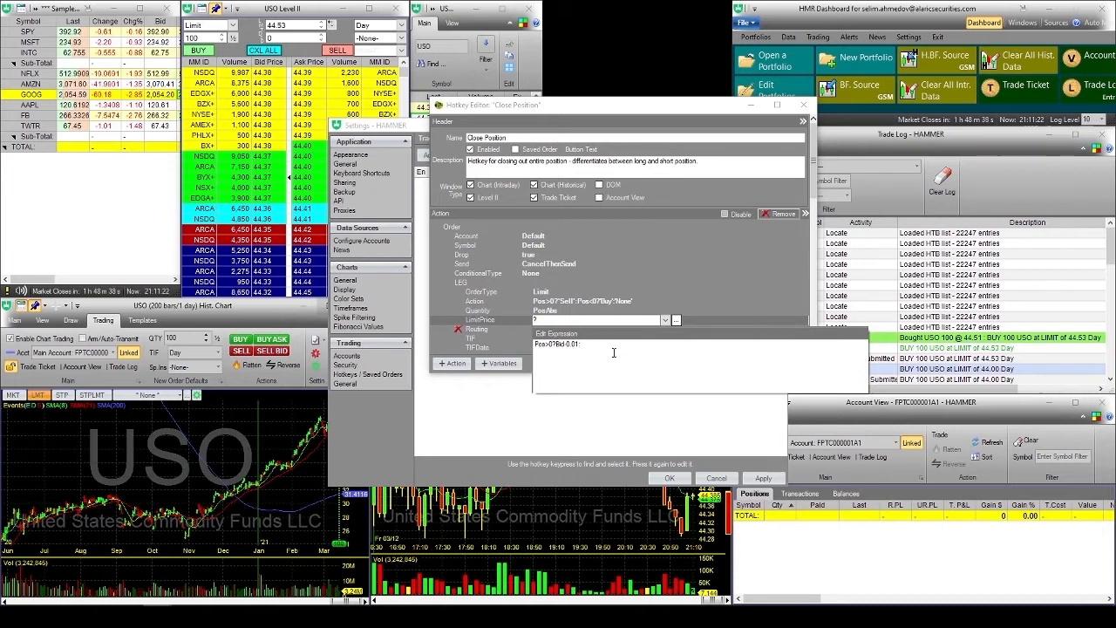
text(Pos)
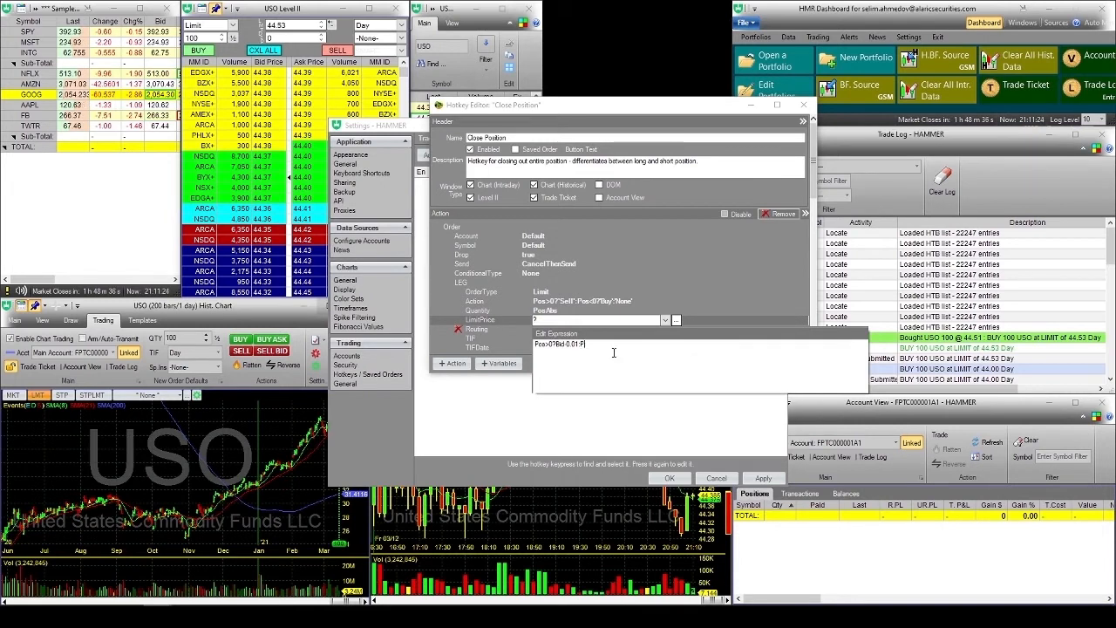
text(<0)
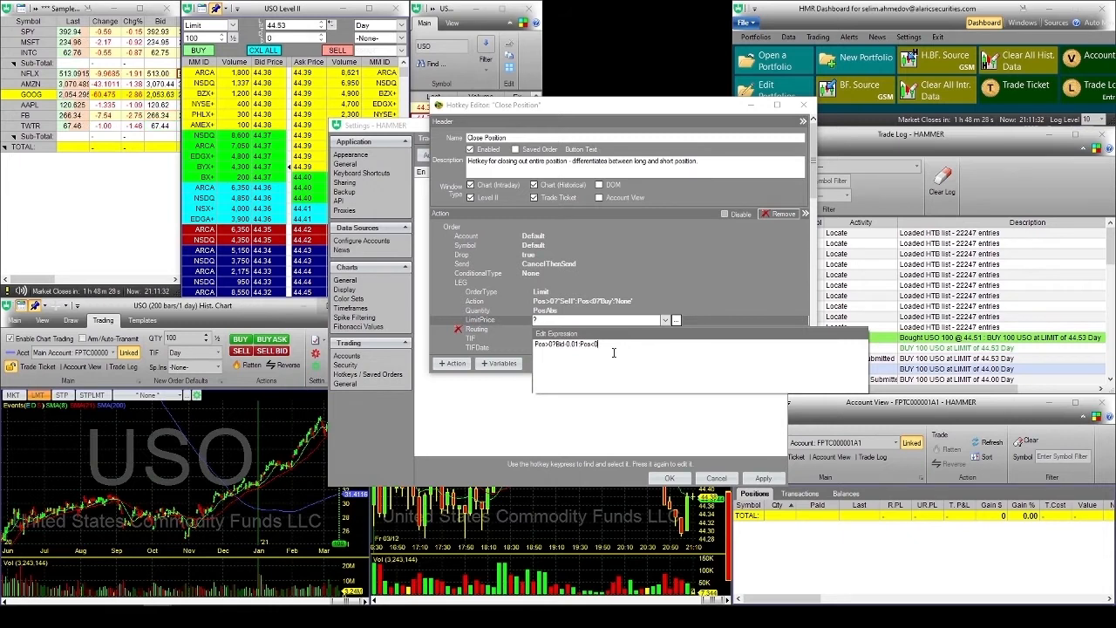
text(?Ask)
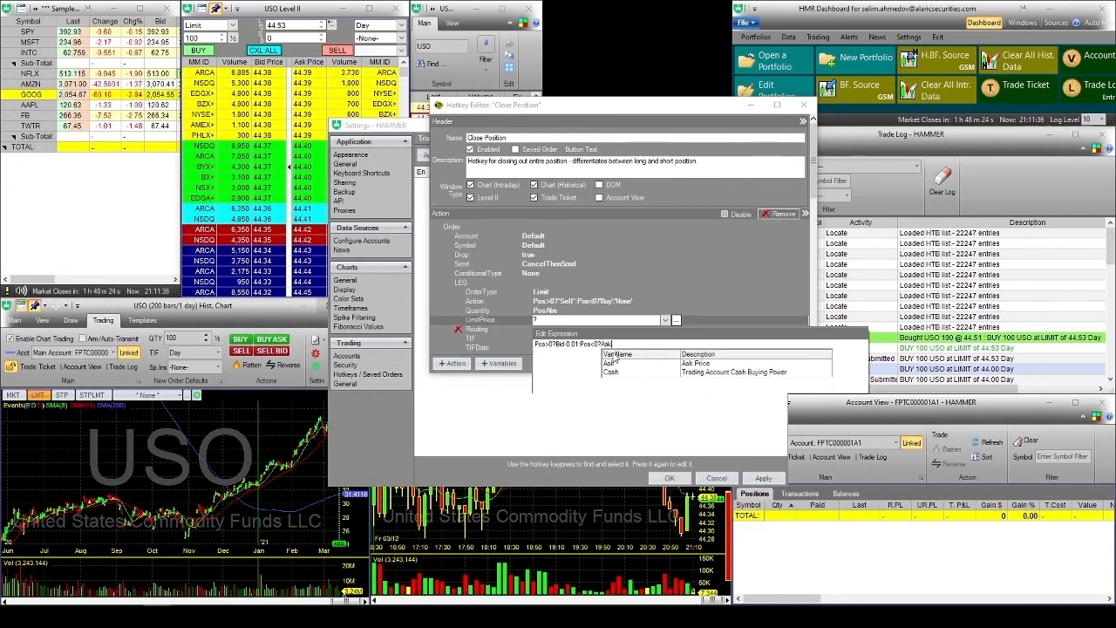
text(:0)
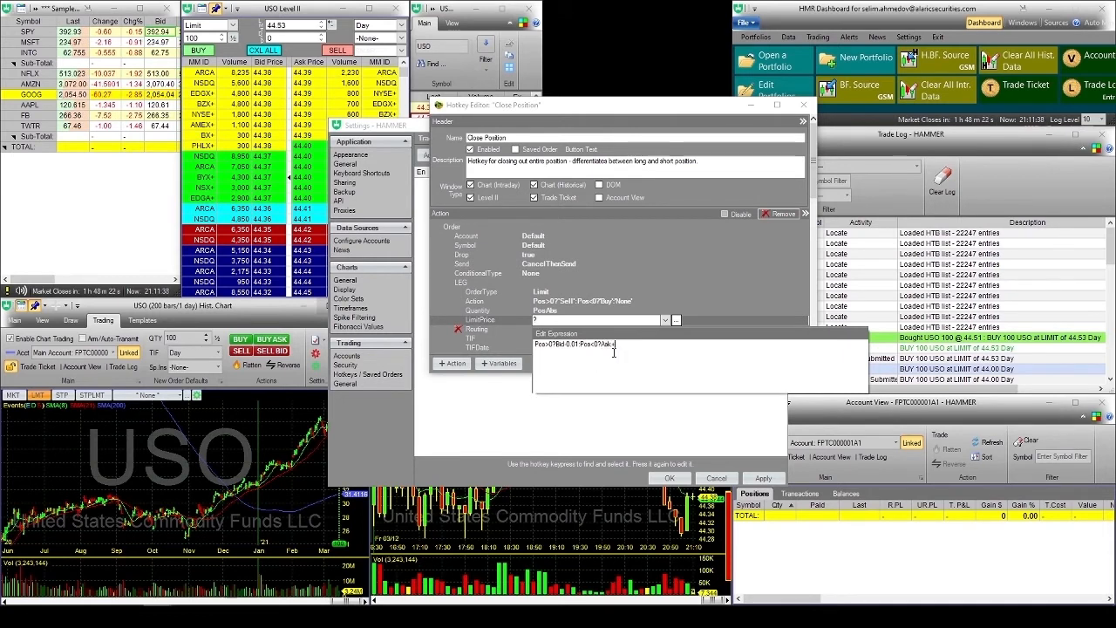
text(1)
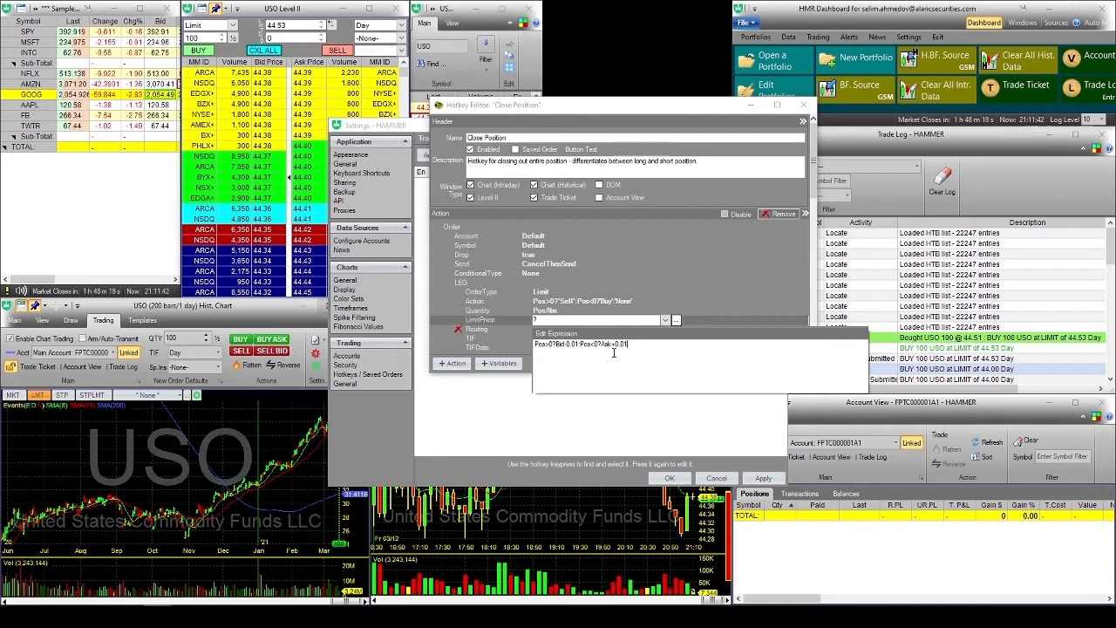
text(:0)
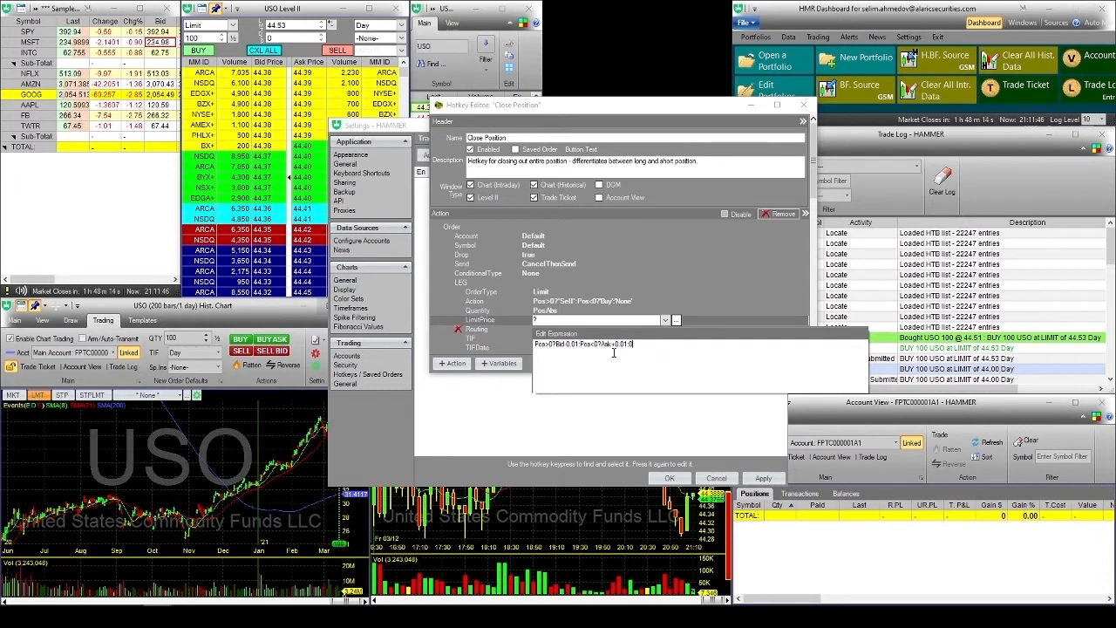
key(Return)
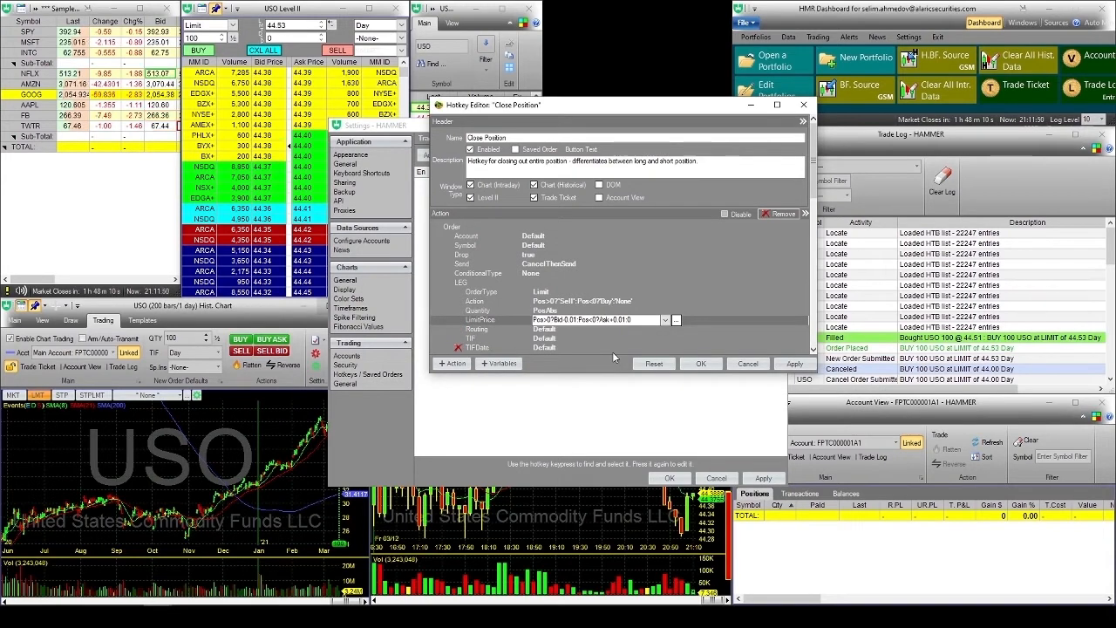
Set the LEG's Routing to SMART.
click(693, 336)
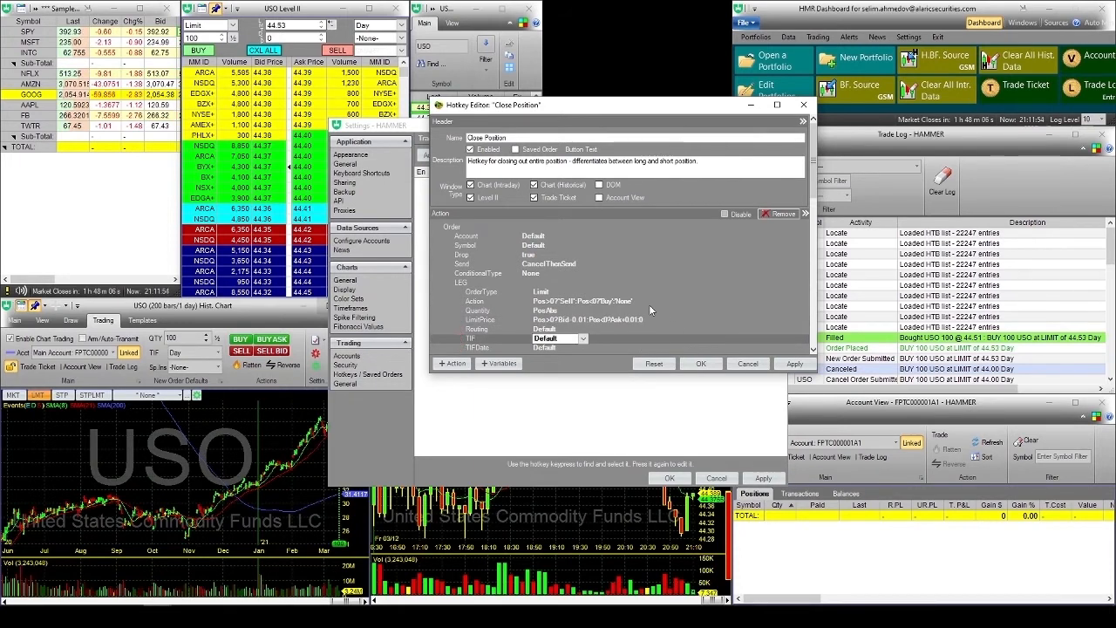
scroll(649, 310, down, 2)
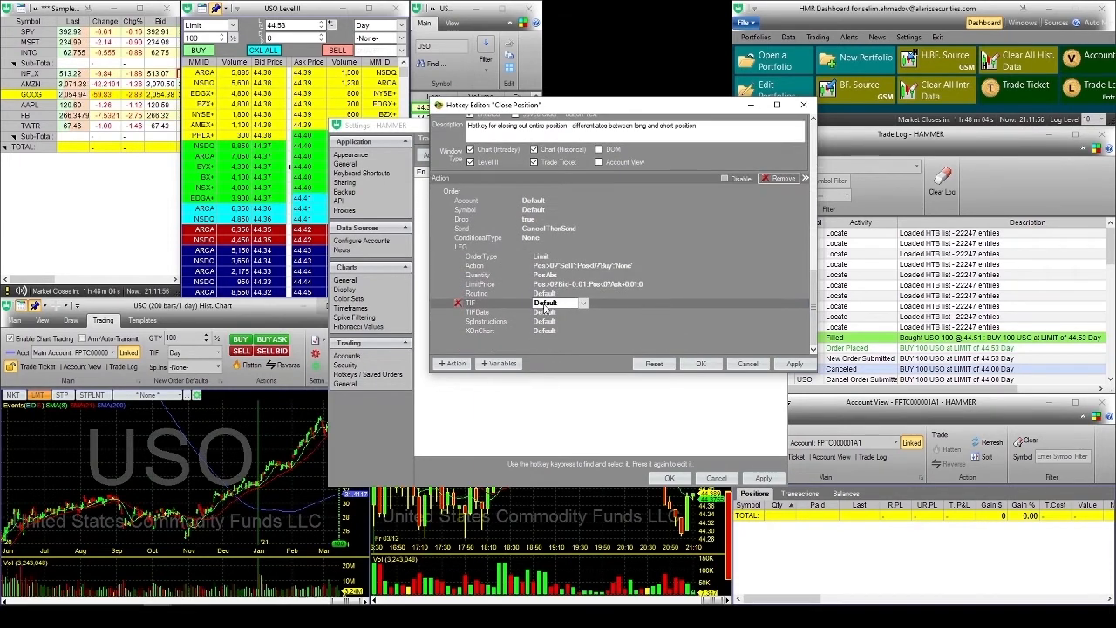
click(486, 296)
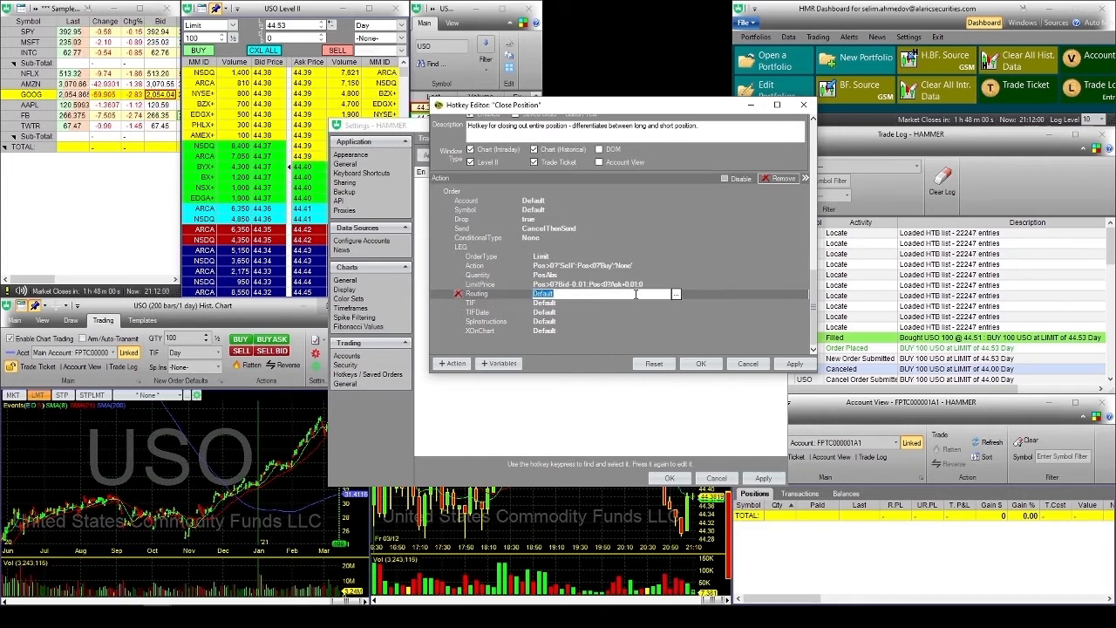
click(676, 294)
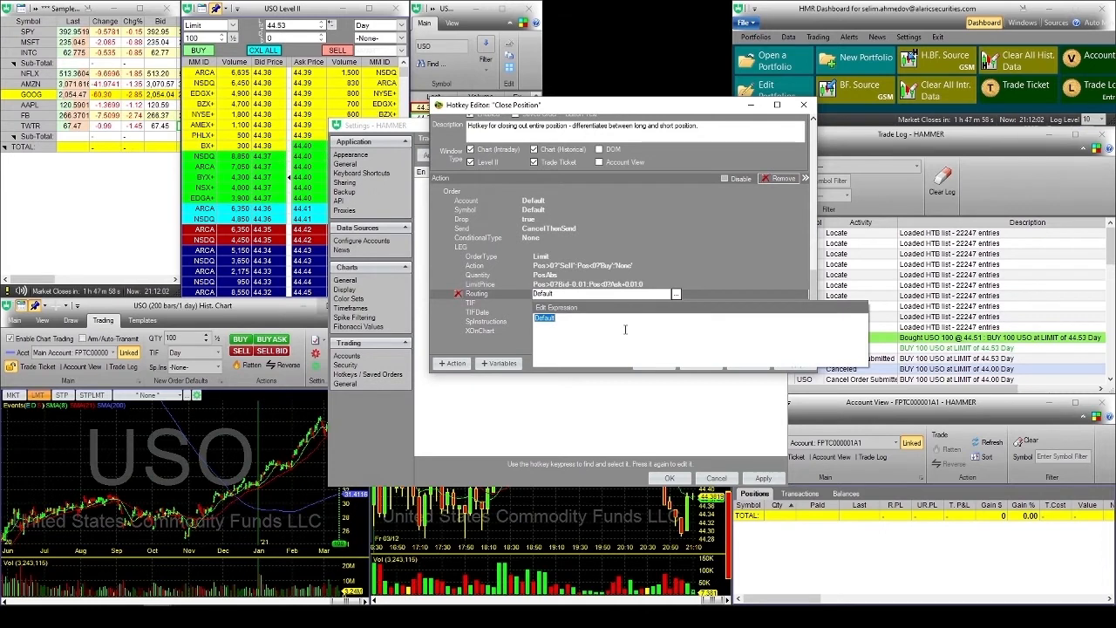
key(Caps_Lock)
text(SMART)
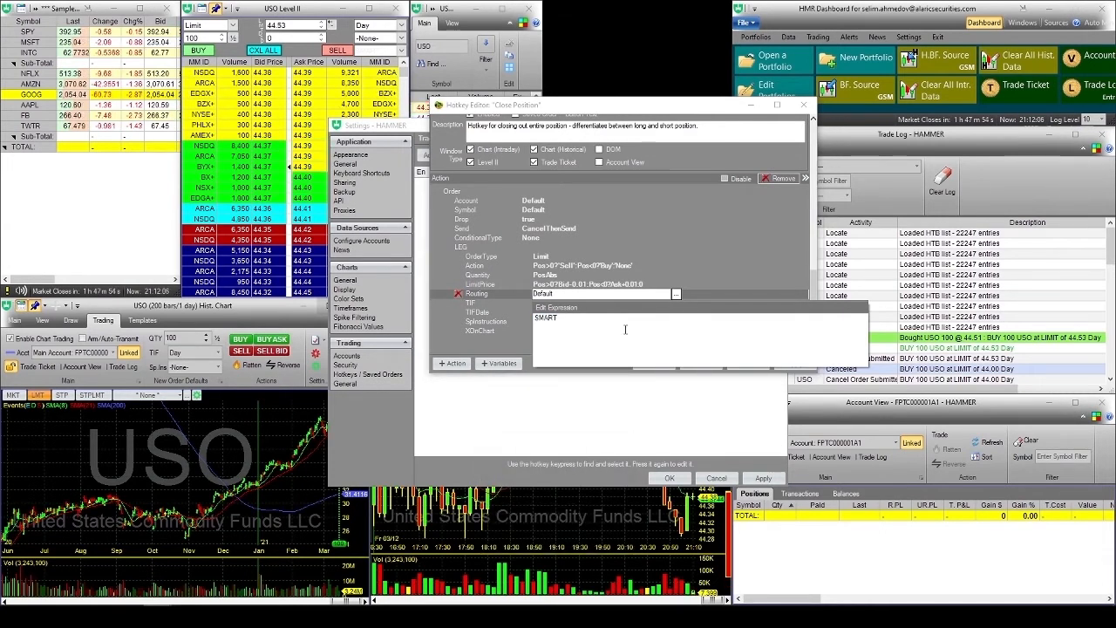
key(Return)
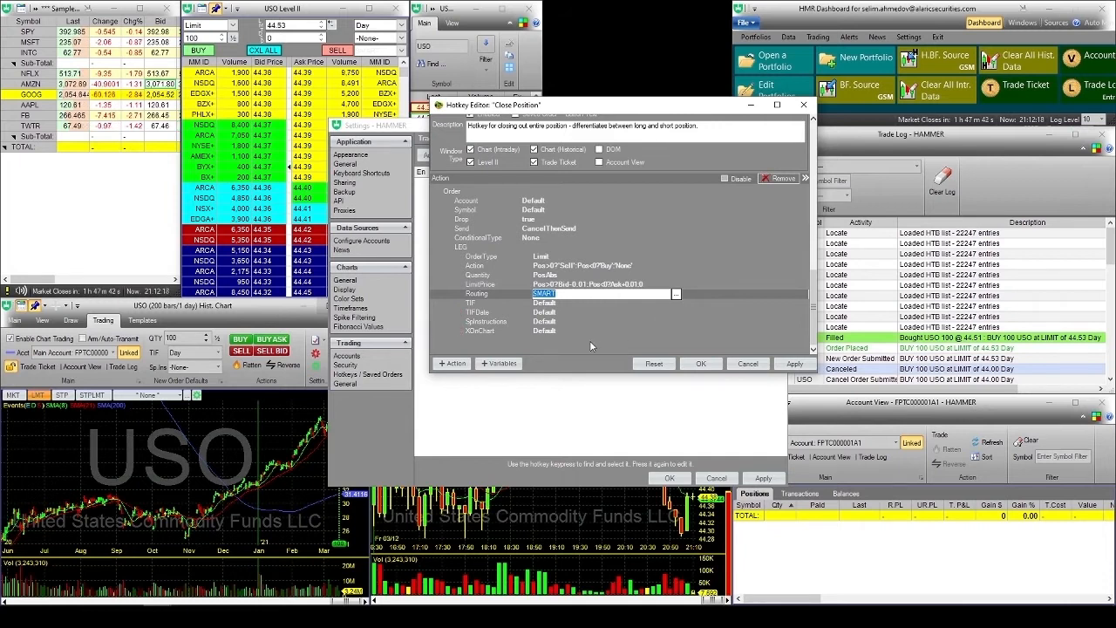
Apply the Close Position hotkey's configuration and close the hotkey editor.
scroll(628, 331, up, 2)
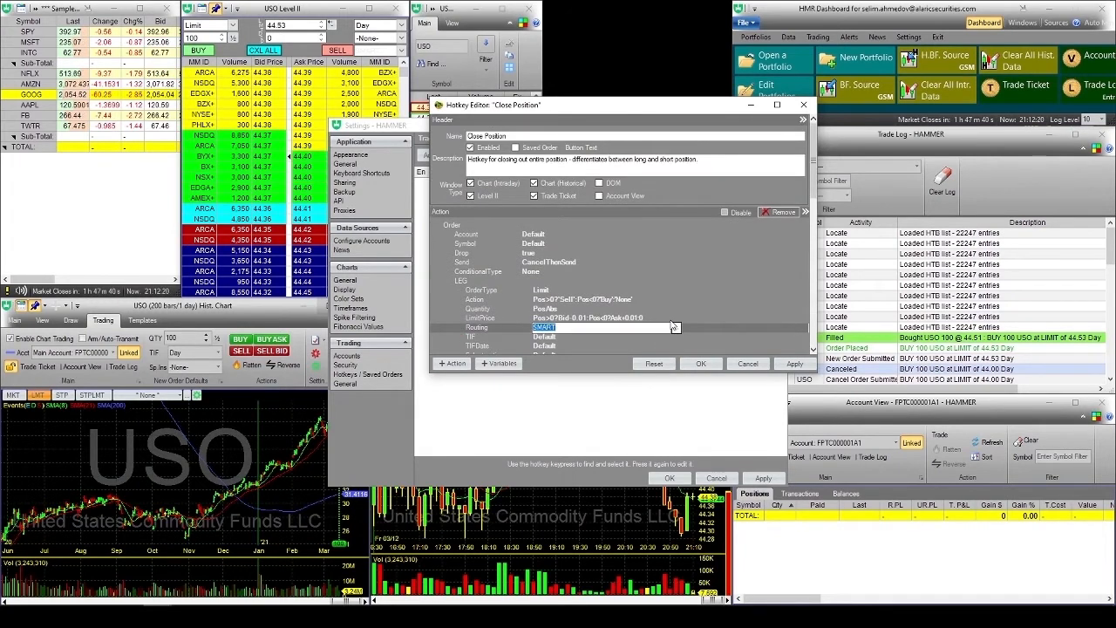
scroll(672, 326, down, 2)
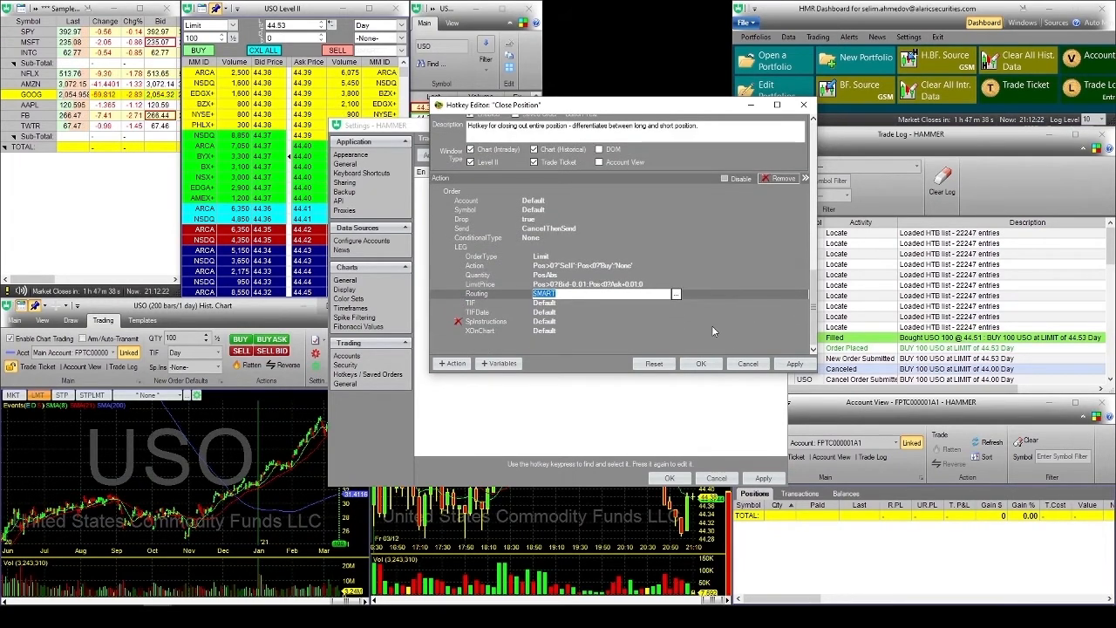
click(794, 365)
click(701, 364)
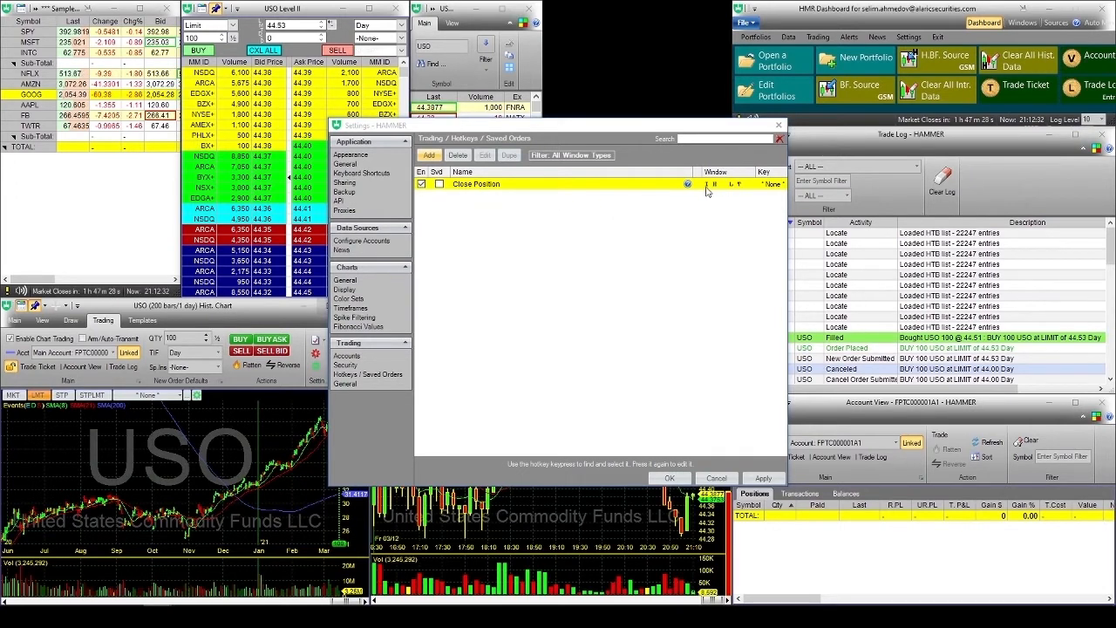
Assign the key combination Ctrl+] to the Close Position hotkey and save the settings.
click(772, 184)
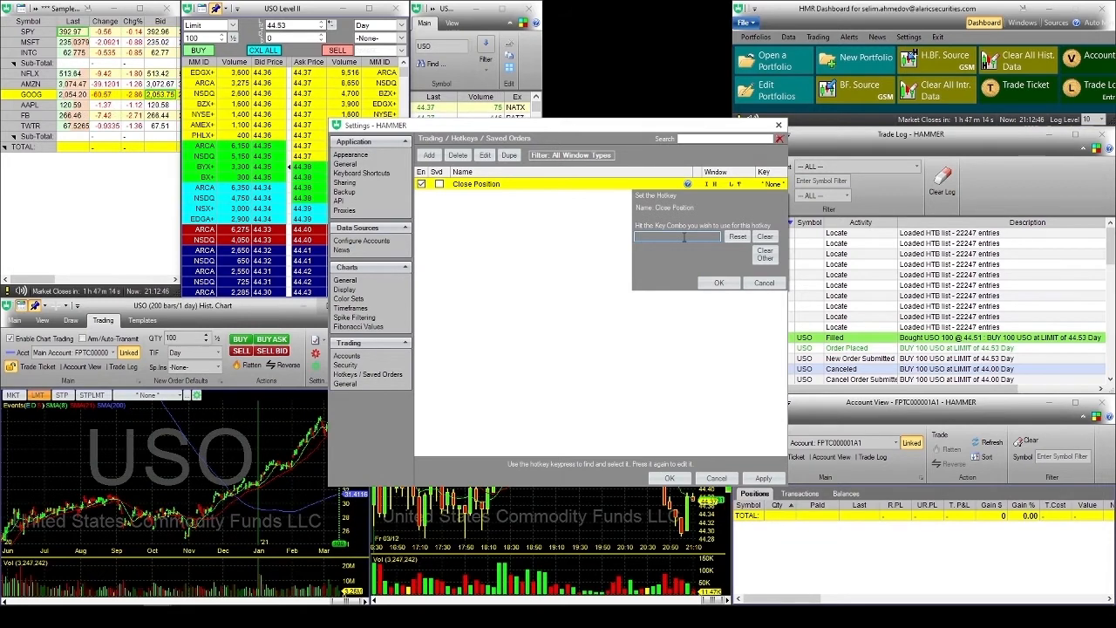
key(ctrl+bracketright)
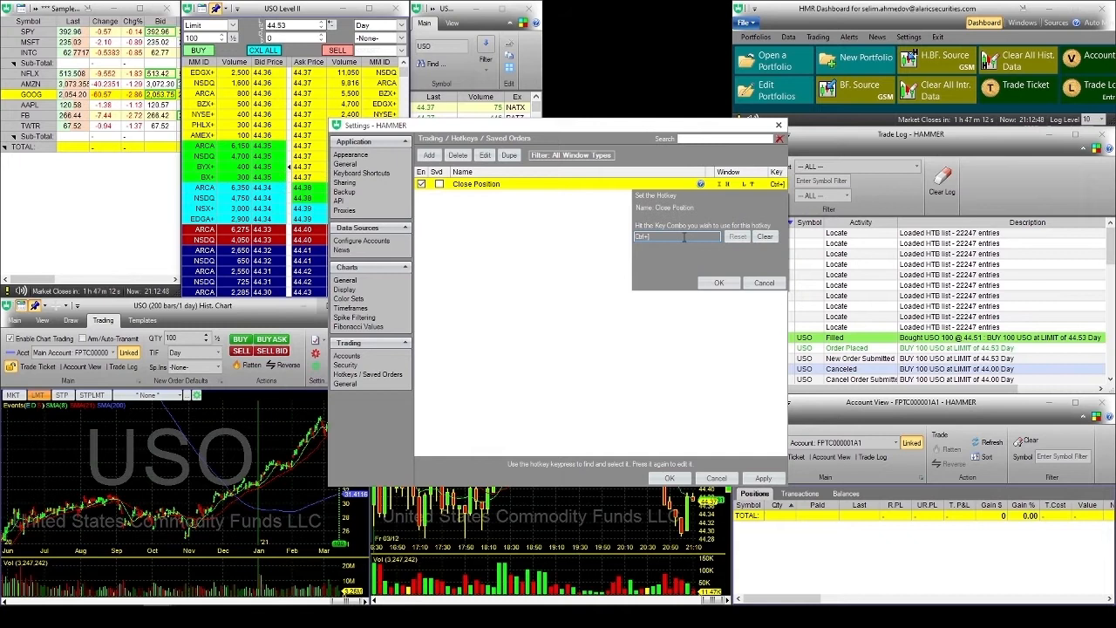
click(720, 281)
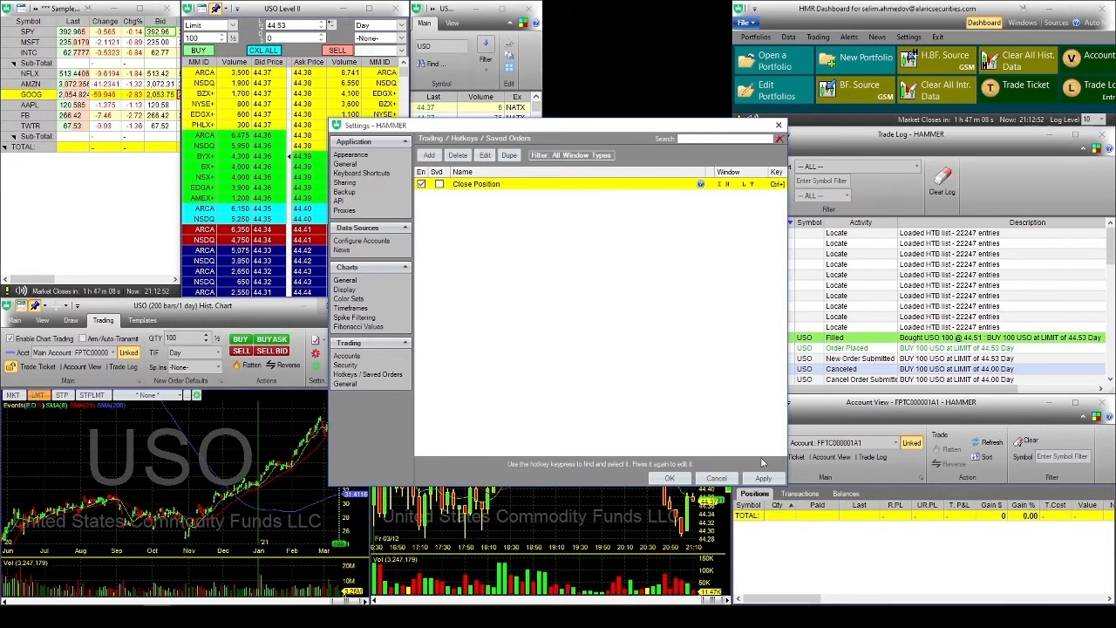
click(668, 478)
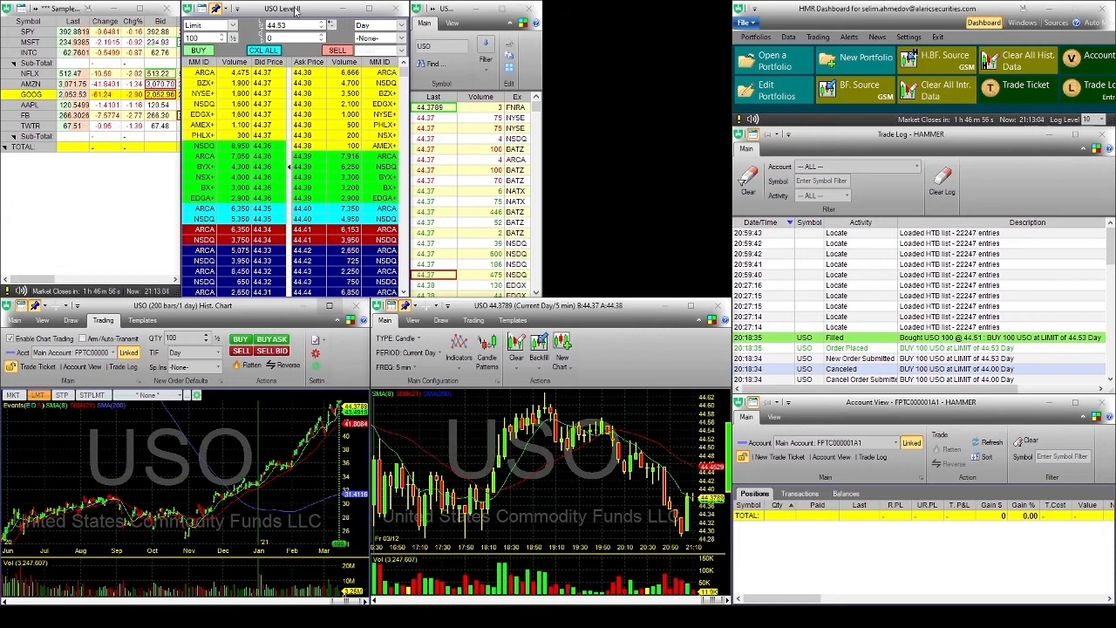
Switch the Level II window to the symbol SIRI and set the order quantity to 100.
text(SIRI)
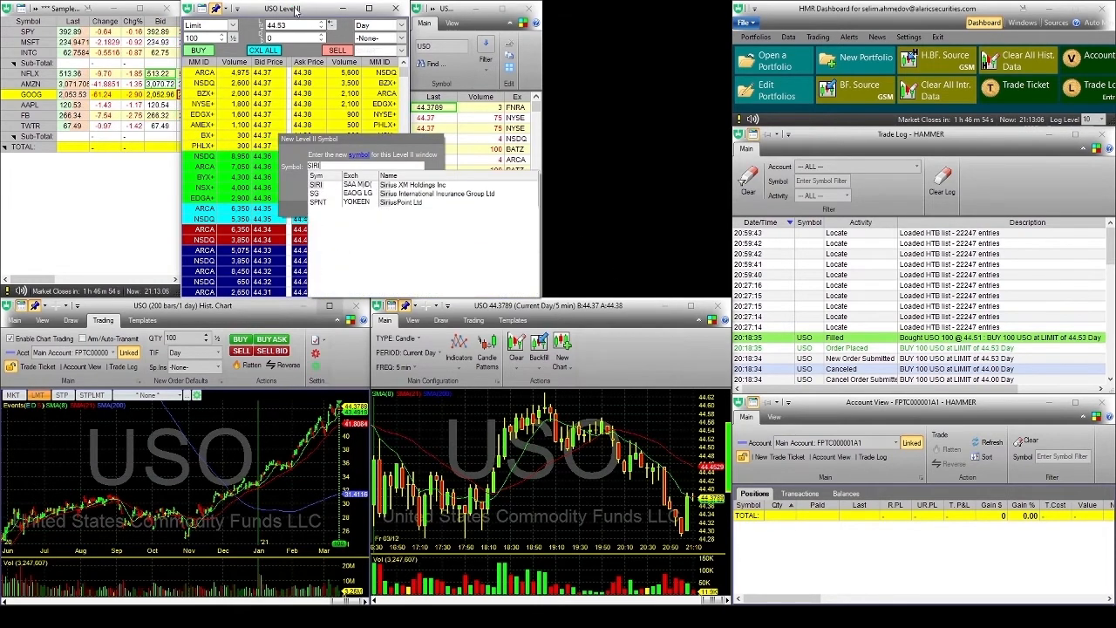
key(Return)
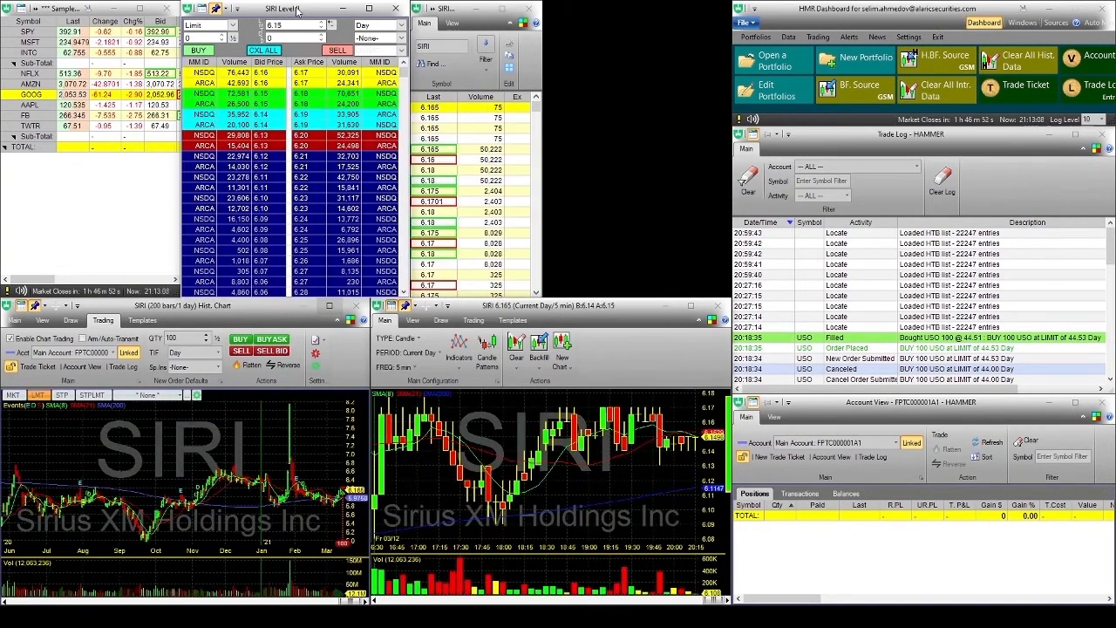
text(00)
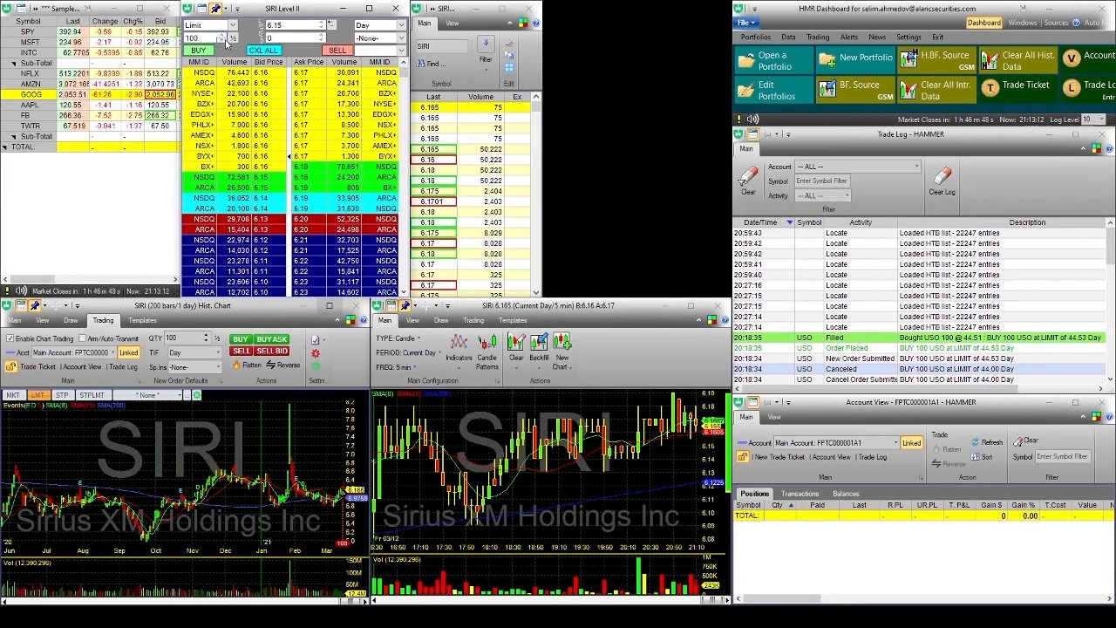
Base the SIRI order's limit price on the Ask and submit it as a buy order.
click(332, 24)
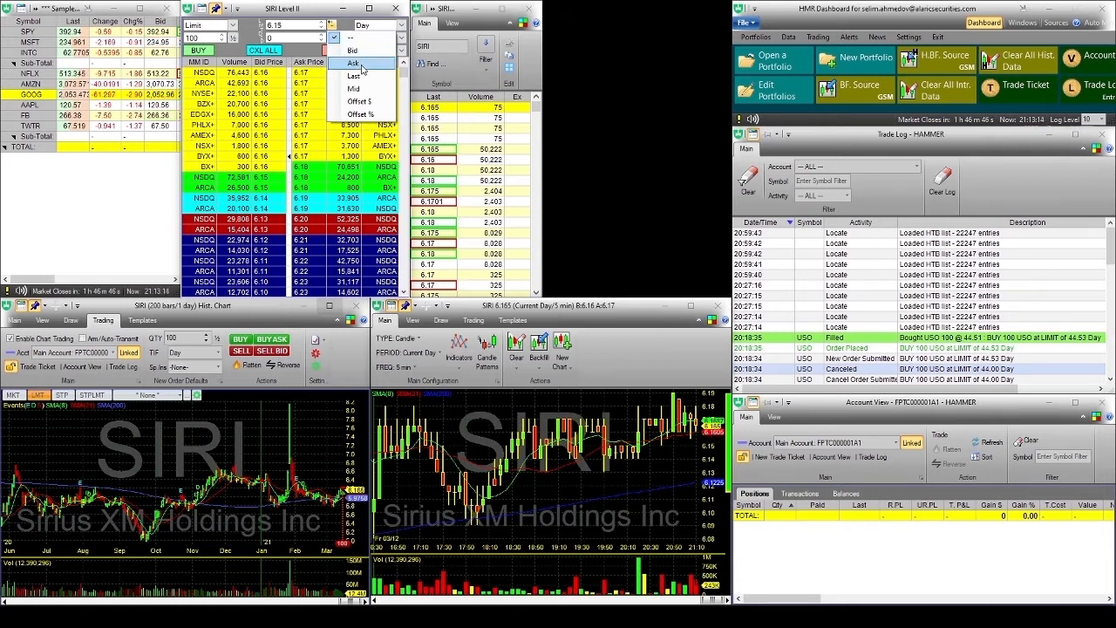
click(377, 66)
click(199, 51)
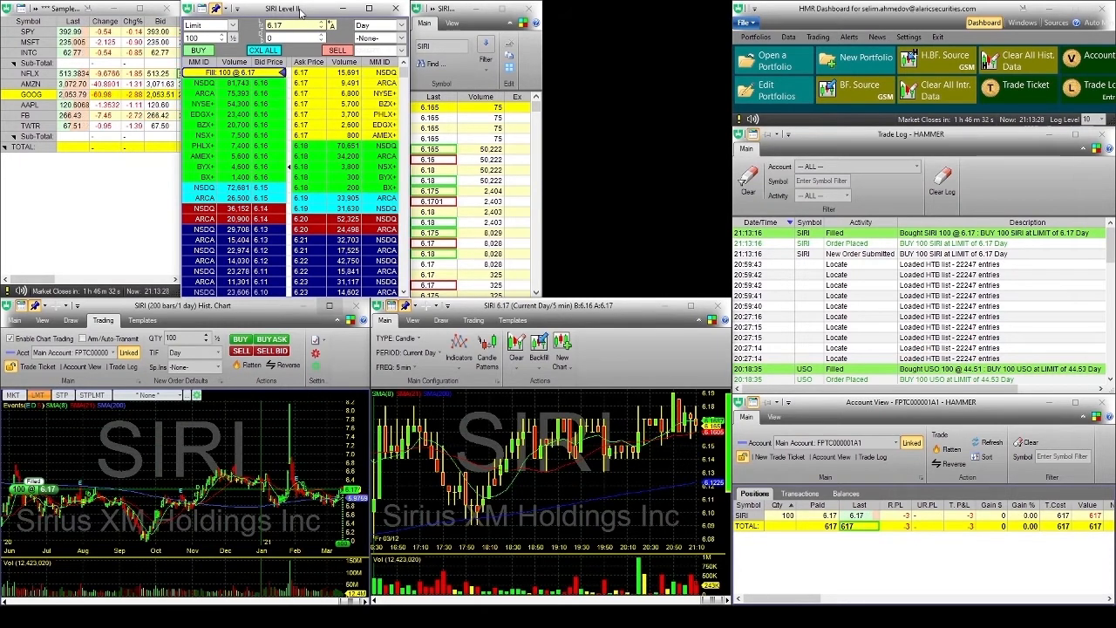
Close the SIRI position with the Close Position hotkey and switch the Level II window to the symbol USO.
key(F2)
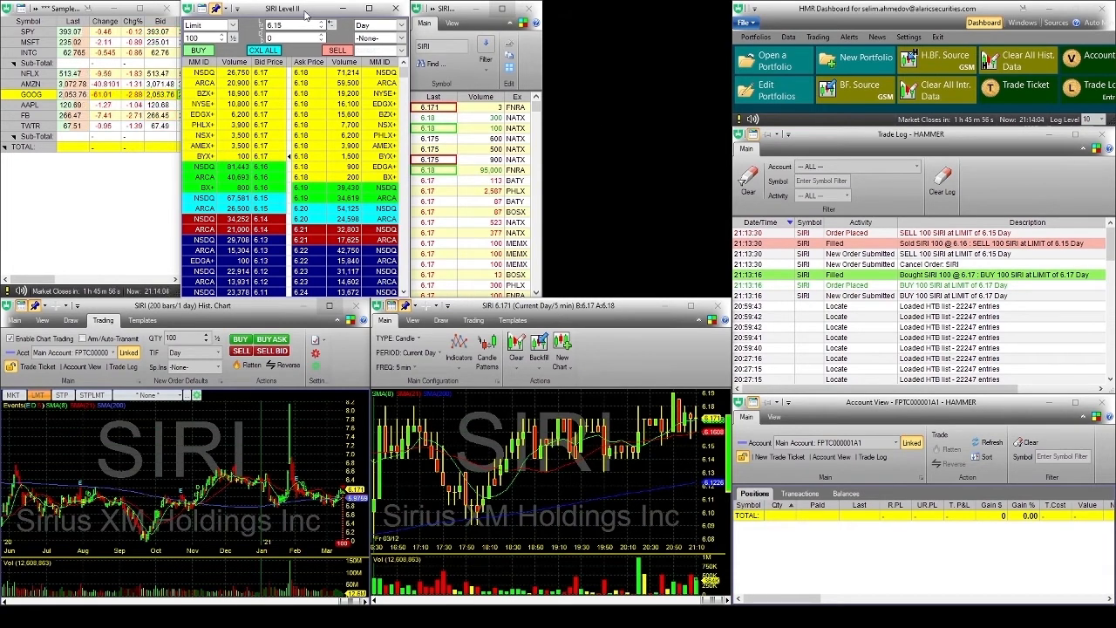
text(USO)
key(Return)
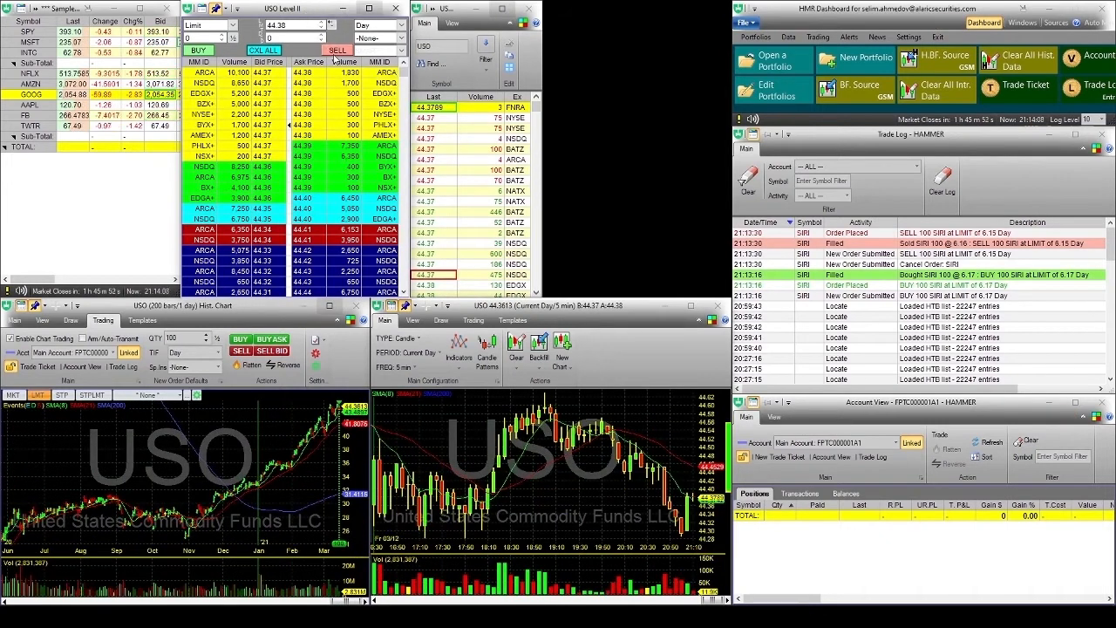
Set the USO order quantity to 100, base its limit price on the Bid and submit it as a sell order.
click(203, 38)
text(100)
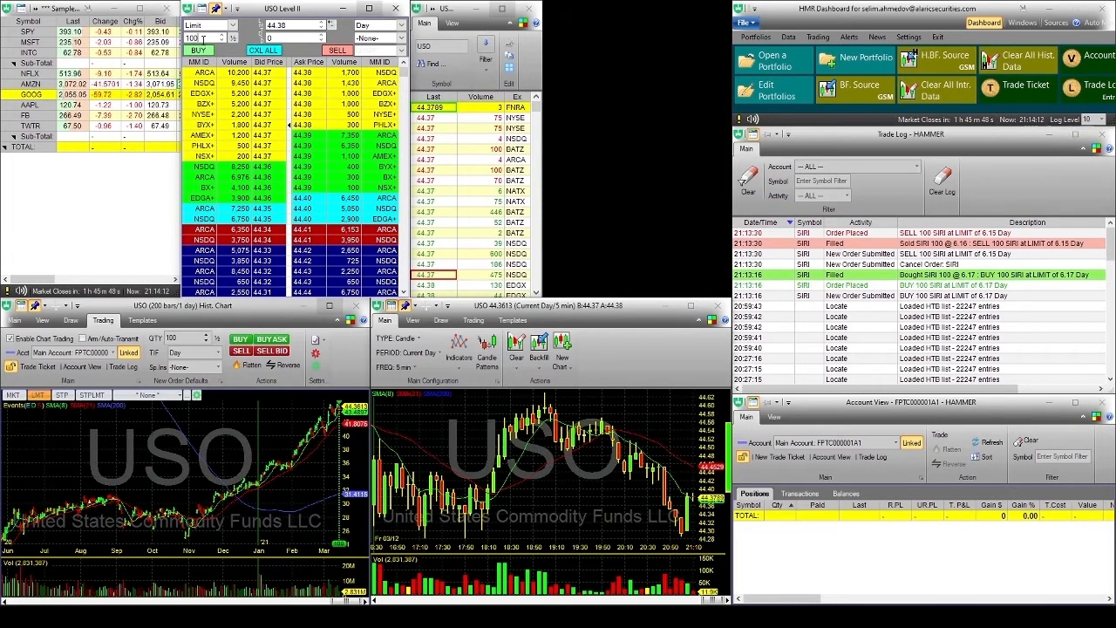
click(332, 26)
click(349, 49)
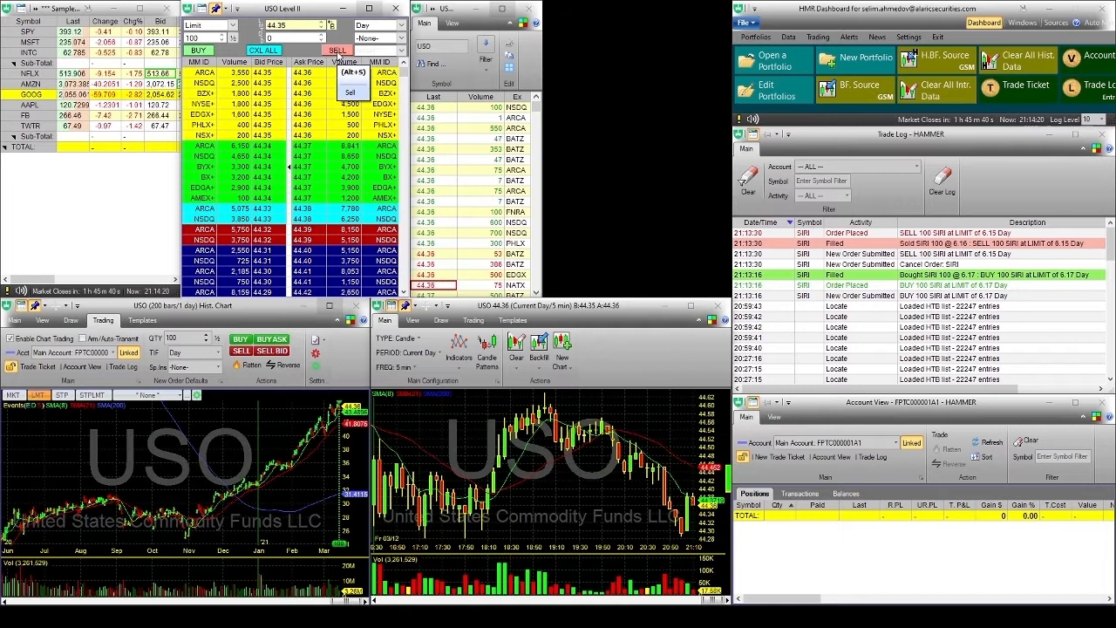
click(339, 50)
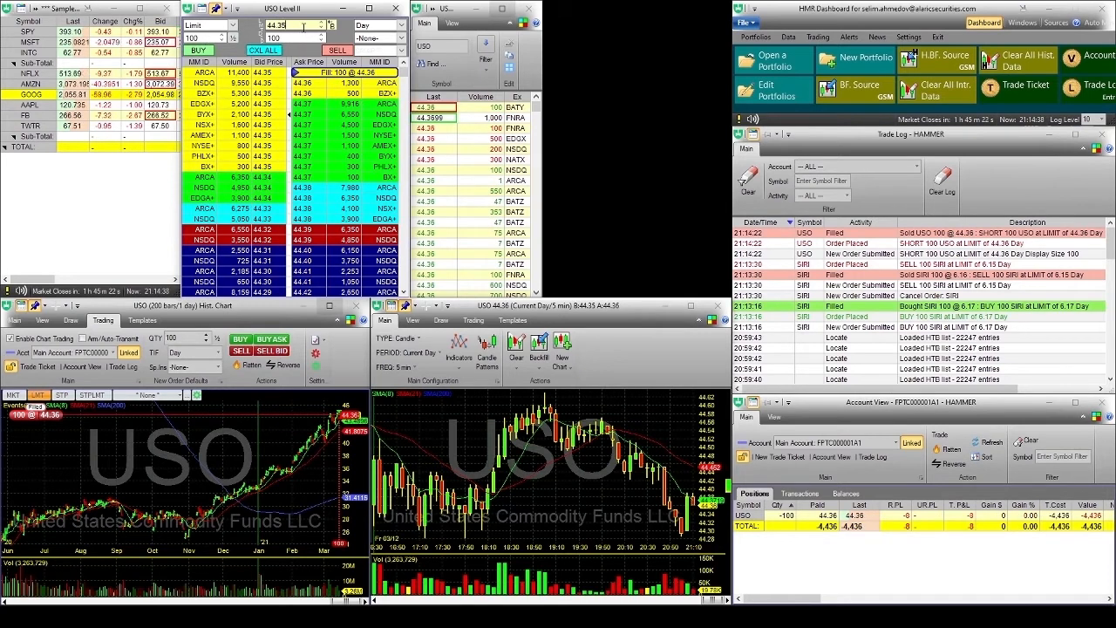
Set the USO limit price to 44 and submit a buy order for 100 shares.
key(BackSpace)
key(BackSpace)
key(BackSpace)
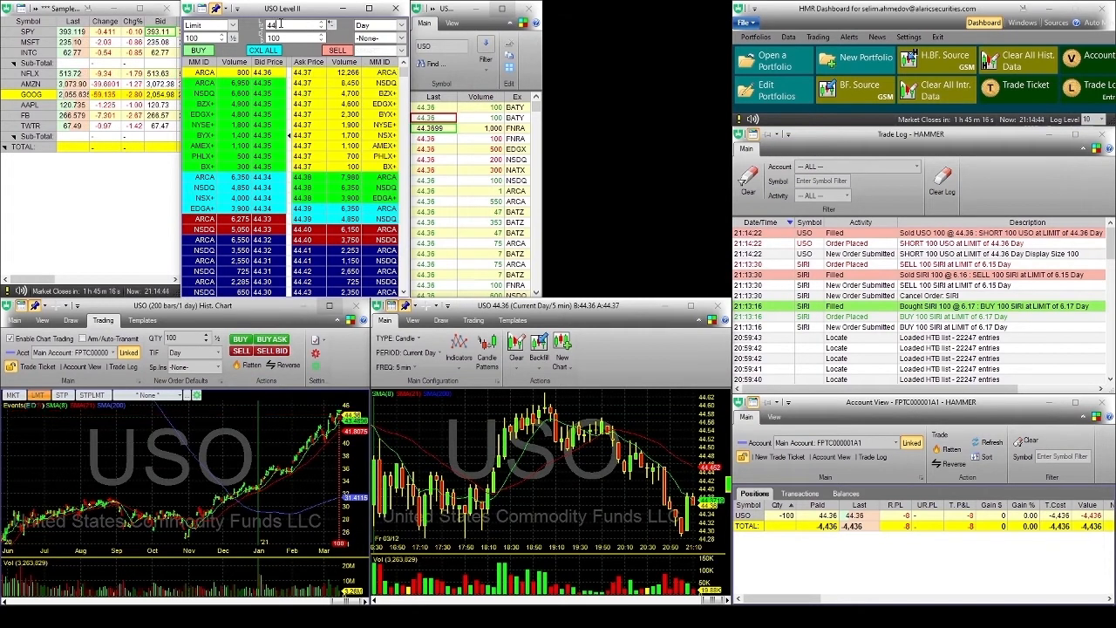
click(198, 50)
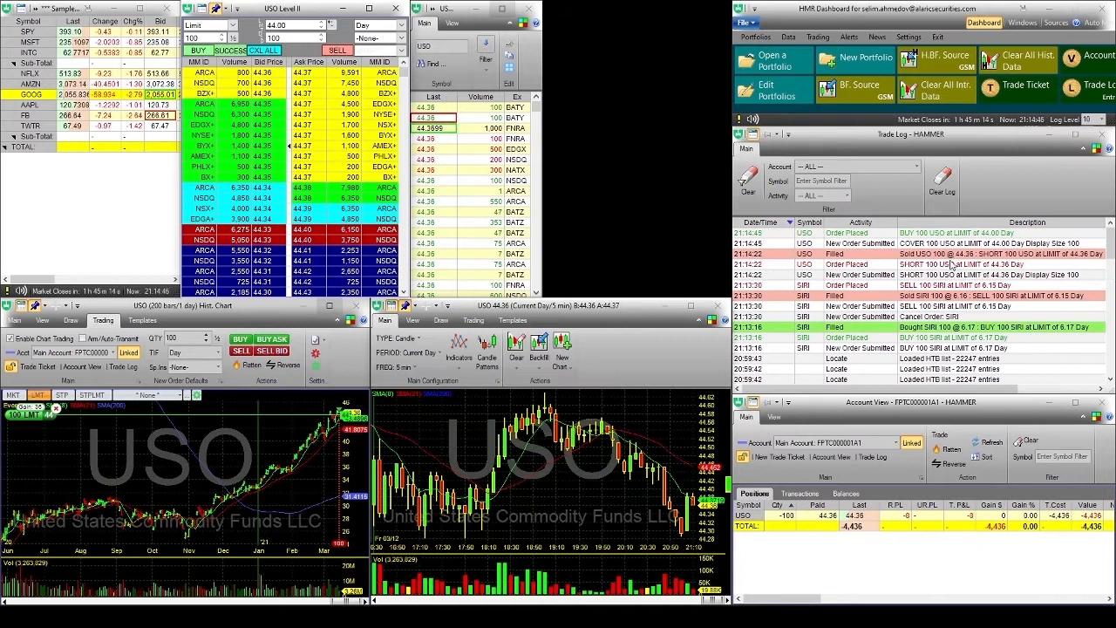
Cancel the pending USO order and close the short USO position from the Level II window with the Close Position hotkey.
click(838, 236)
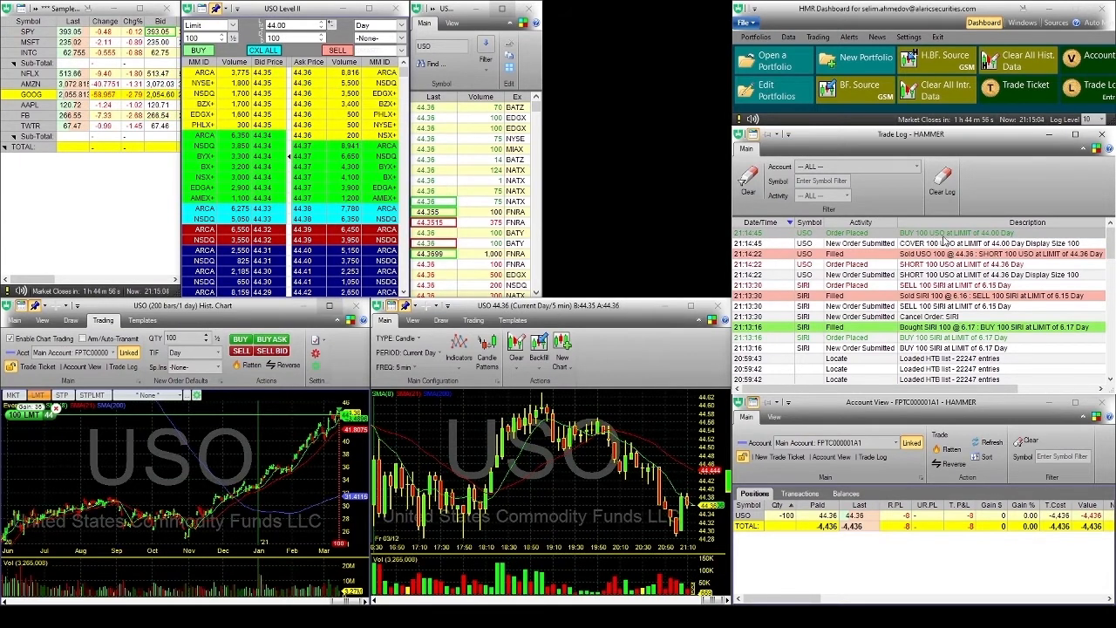
click(291, 10)
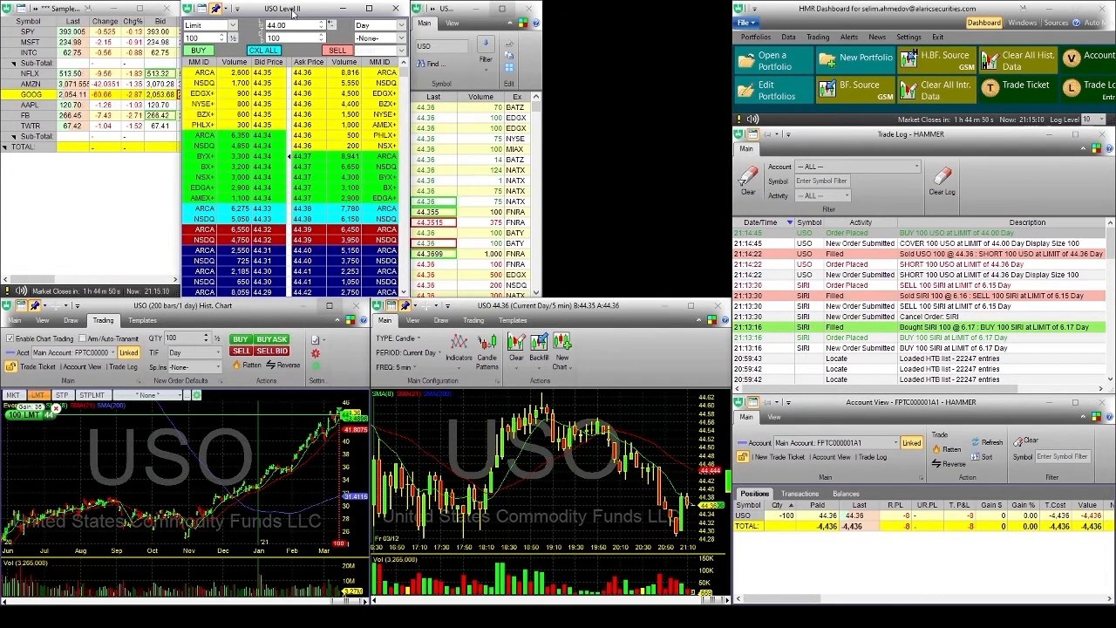
key(shift+b)
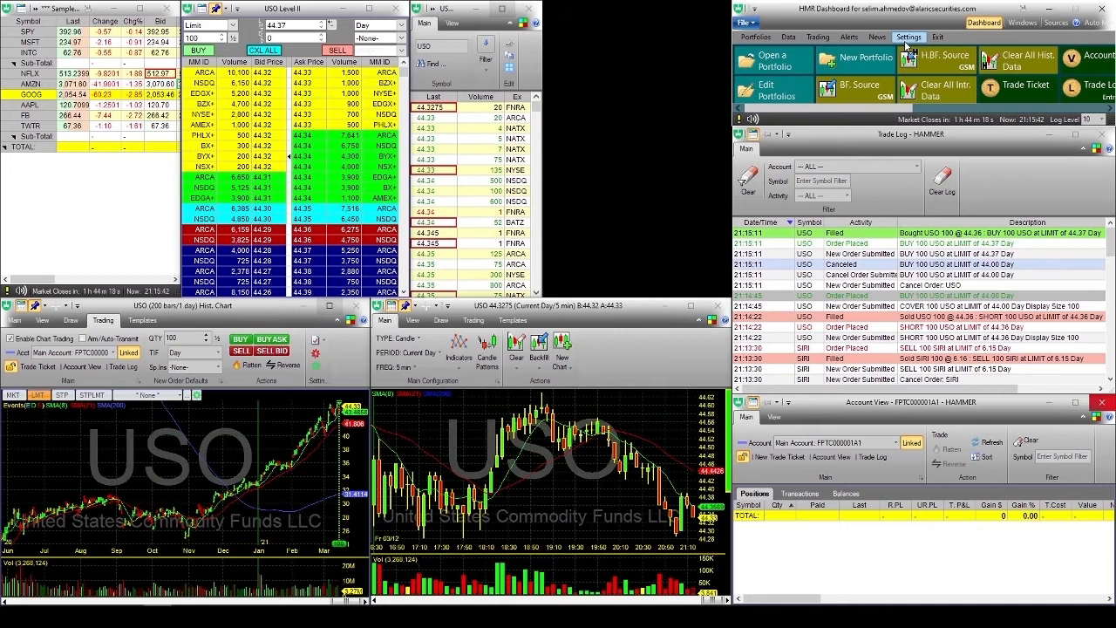
Add a new hotkey to the Hotkeys / Saved Orders settings and name it "Buy ASK".
click(907, 39)
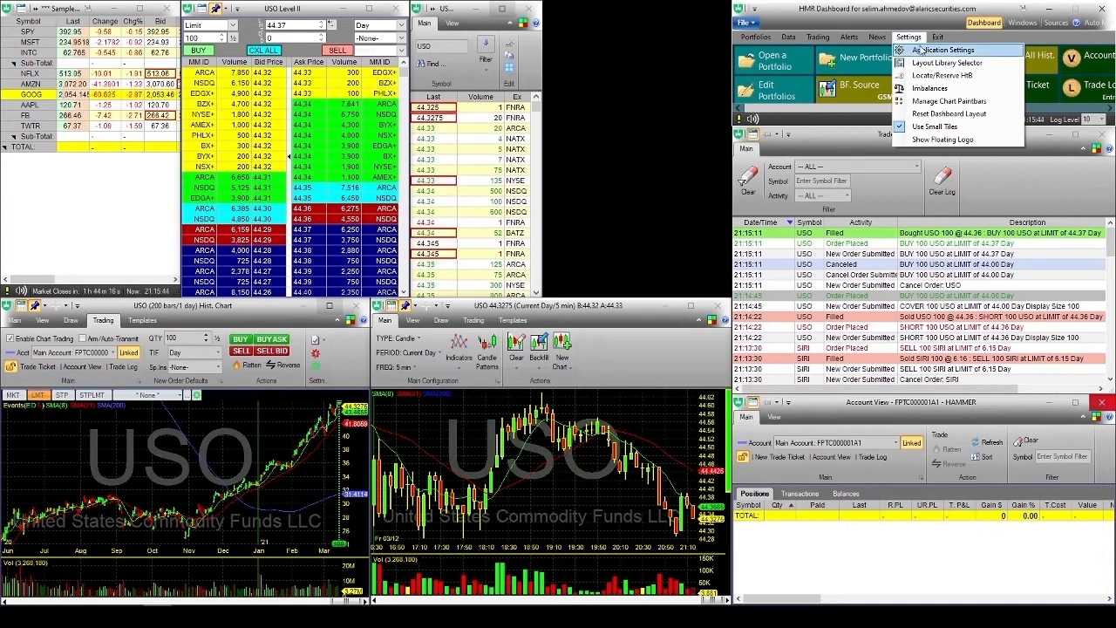
click(919, 50)
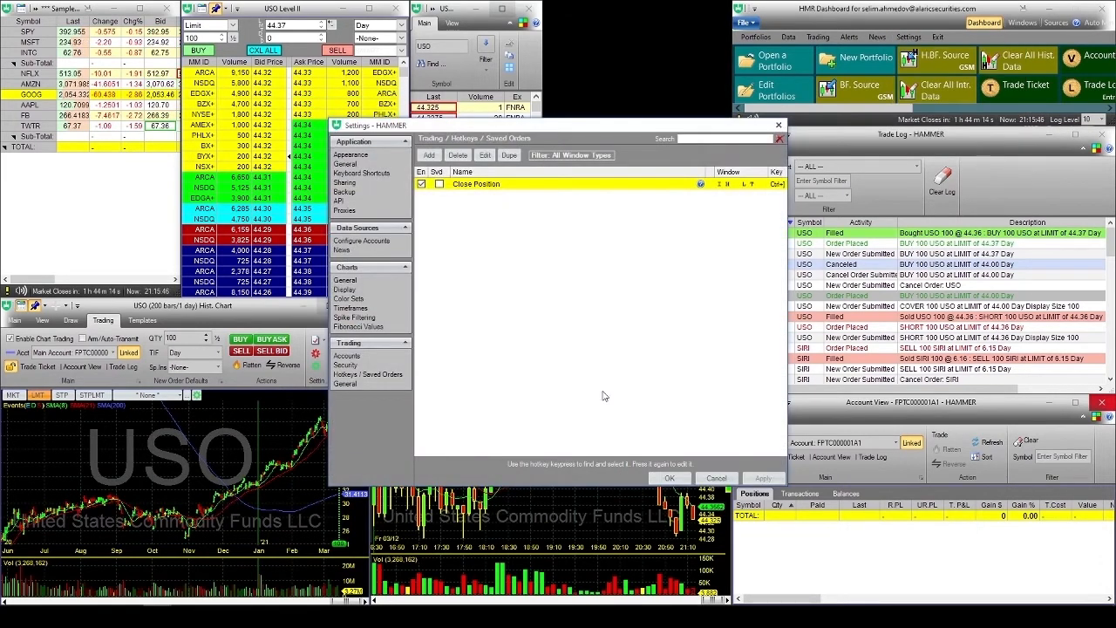
click(429, 154)
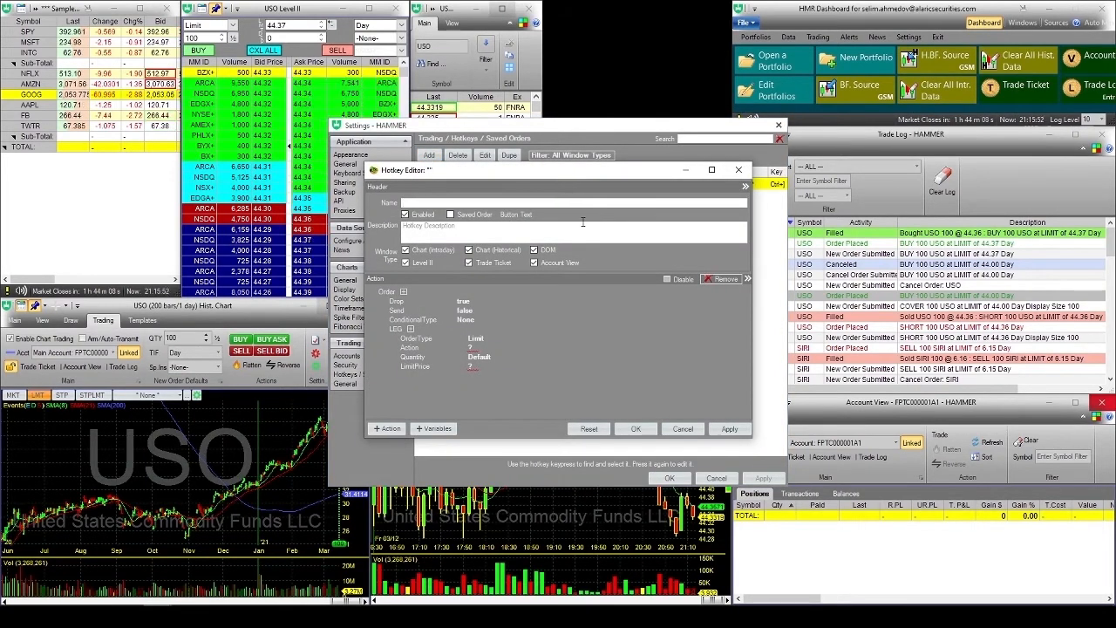
text(b)
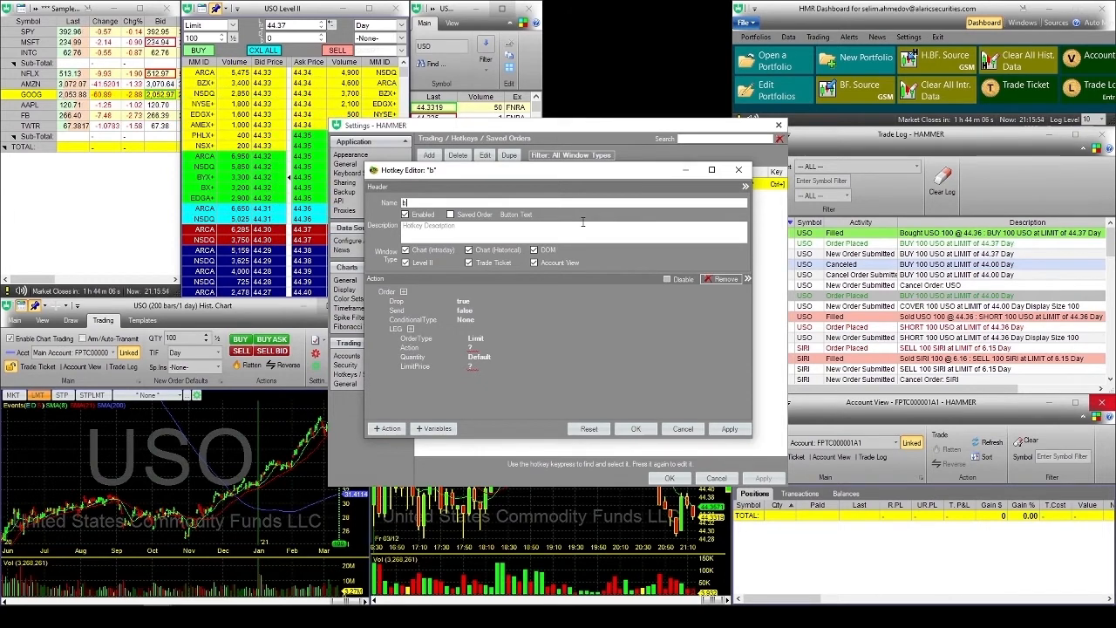
key(Caps_Lock)
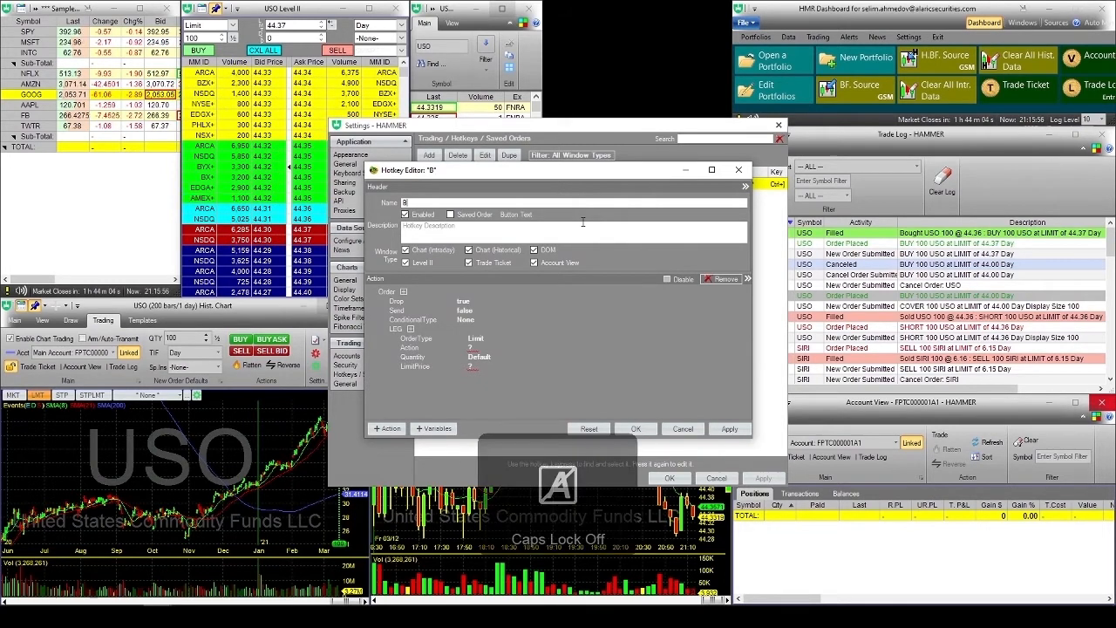
text(uy A)
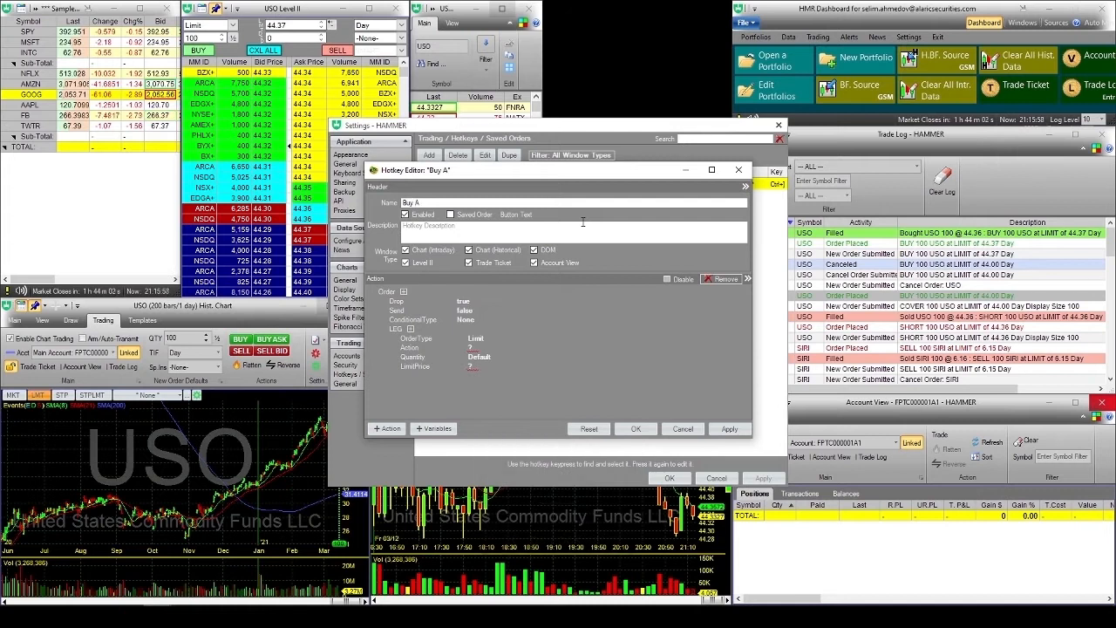
key(Caps_Lock)
text(SK)
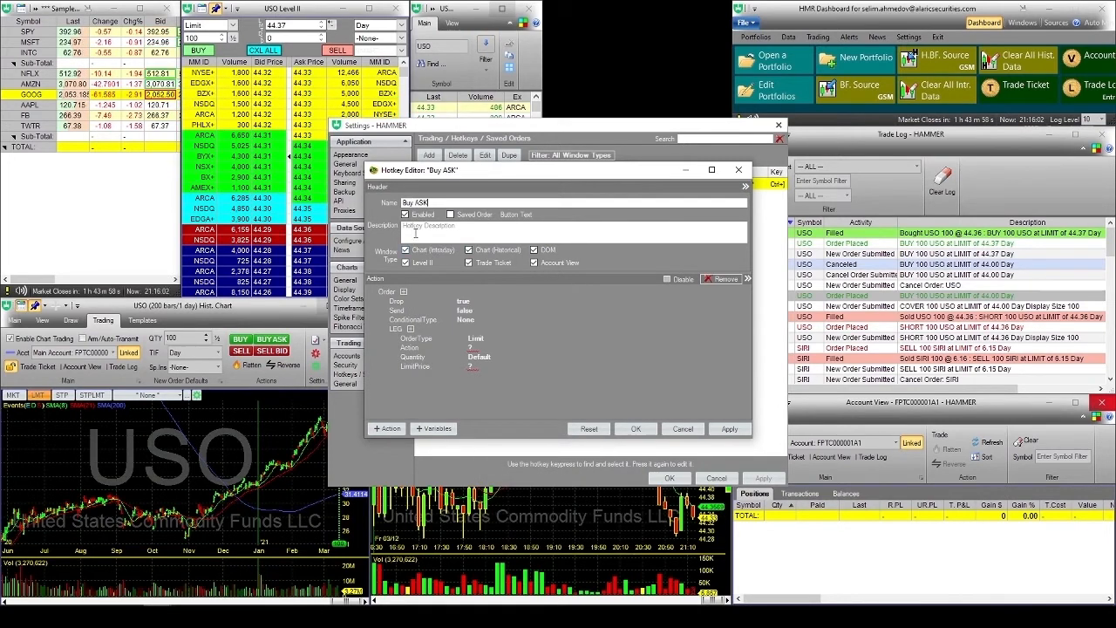
Enter "Buys from the ask price" as the description of the Buy ASK hotkey.
click(417, 232)
text(B)
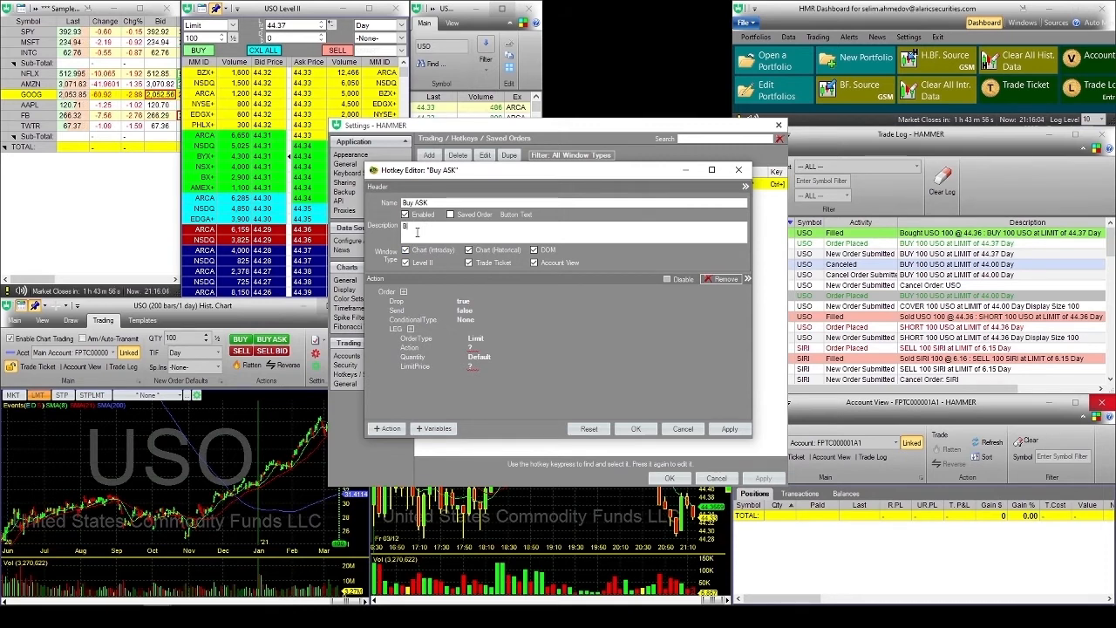
key(Caps_Lock)
text(uys from the ask price)
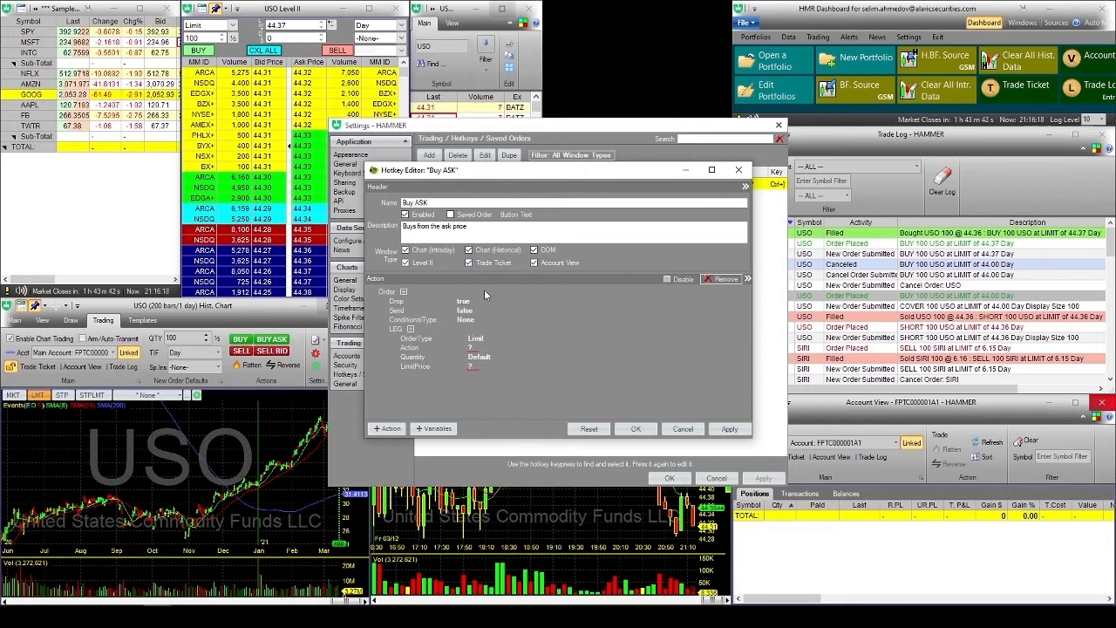
Expand the order parameters of the Buy ASK hotkey, keep Account, Symbol and Drop as they are, and set Send to true.
click(404, 292)
click(419, 278)
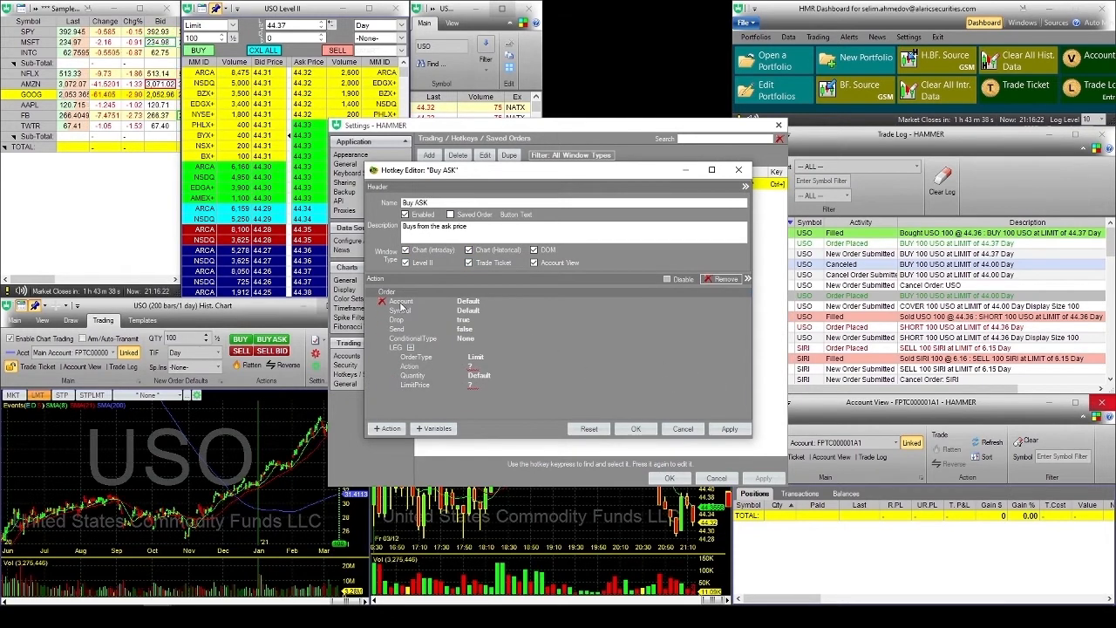
click(401, 302)
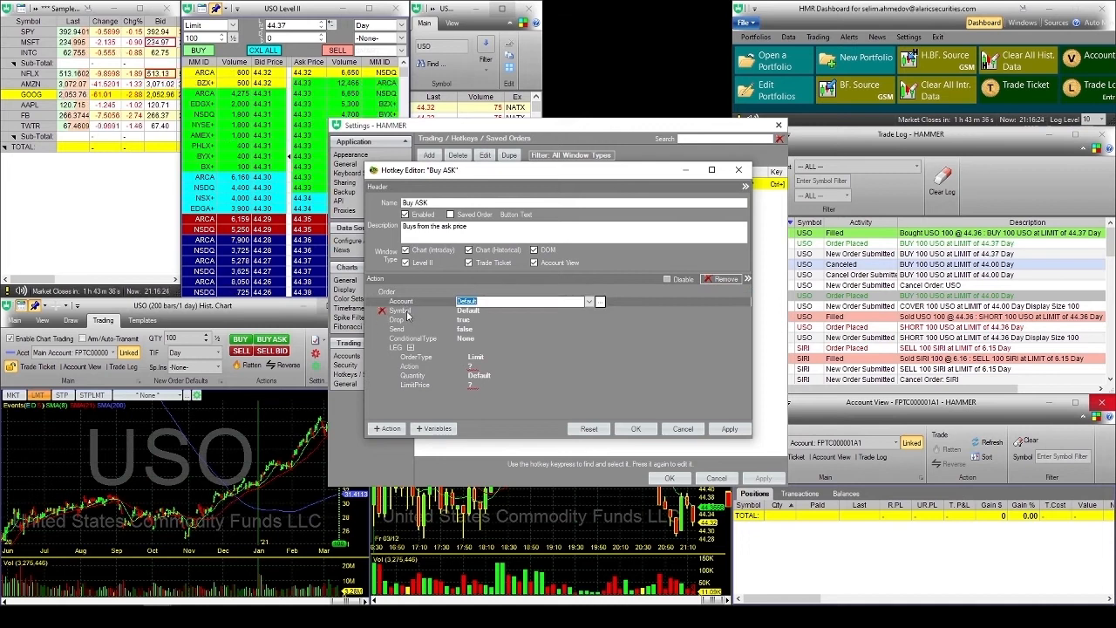
click(405, 311)
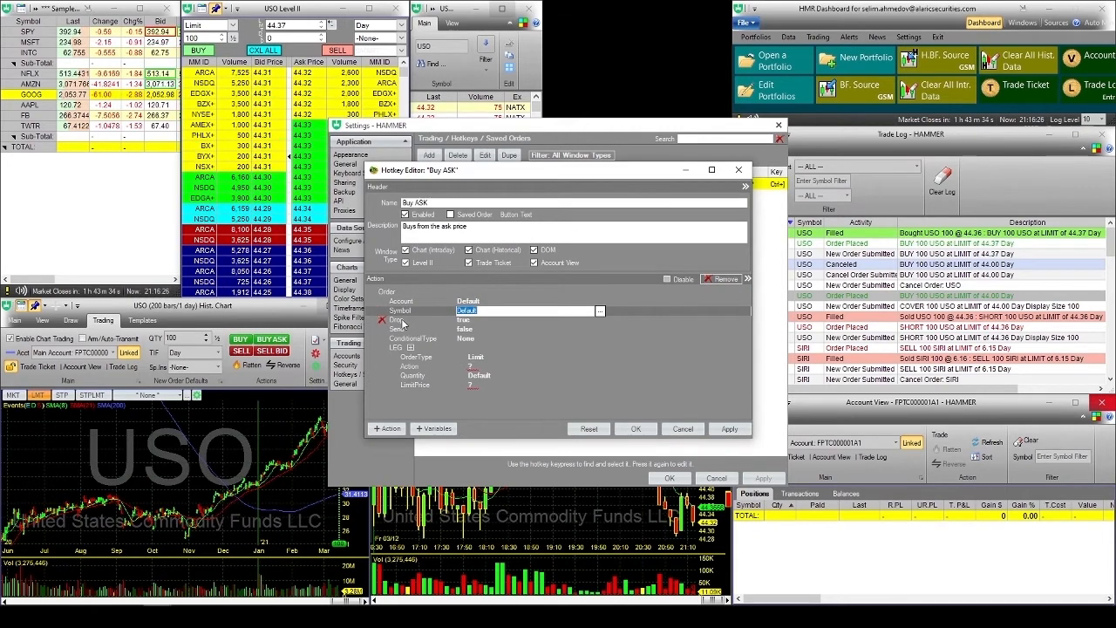
click(402, 322)
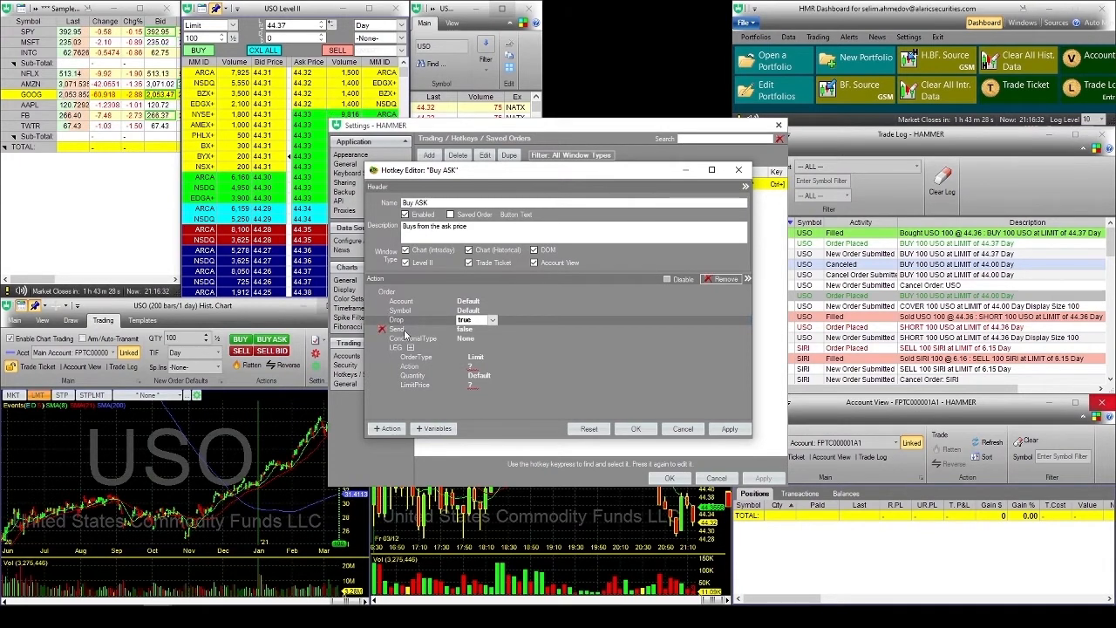
click(404, 332)
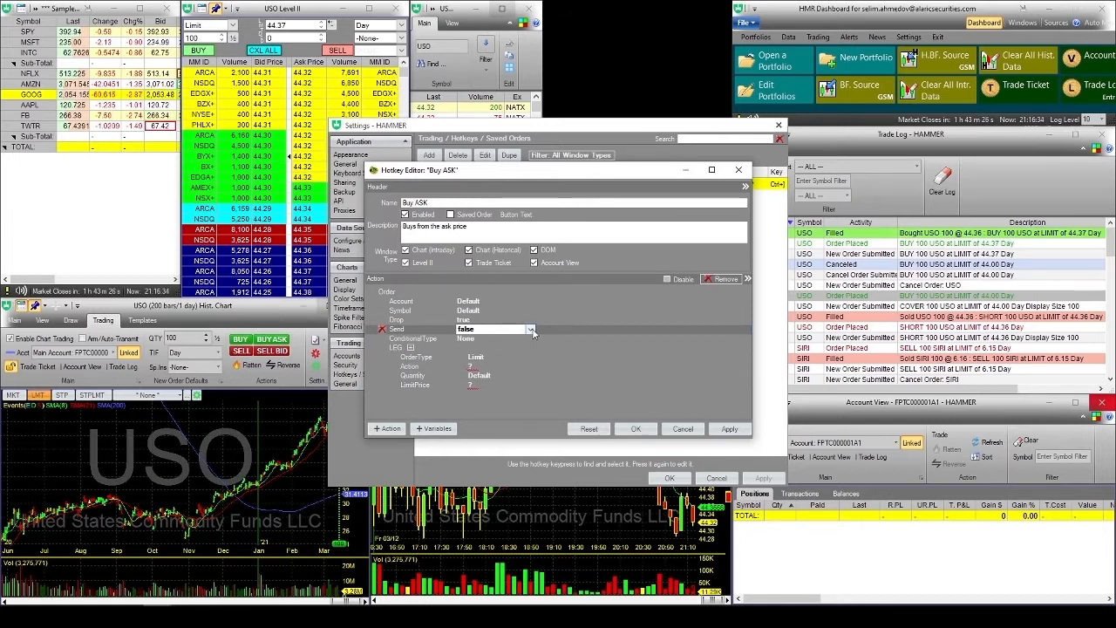
click(529, 330)
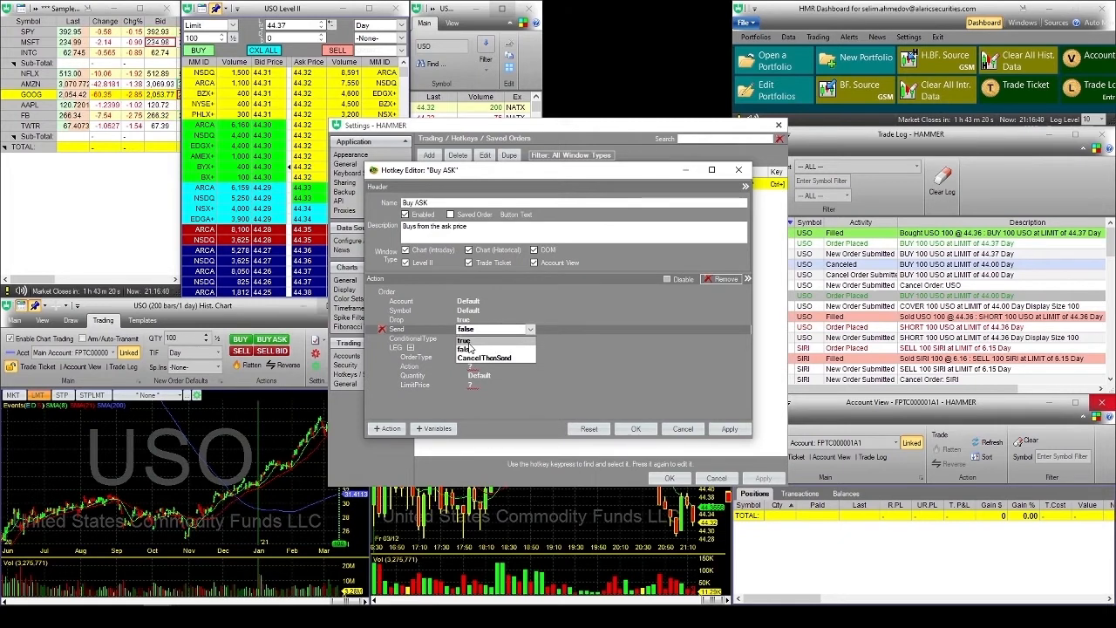
click(466, 340)
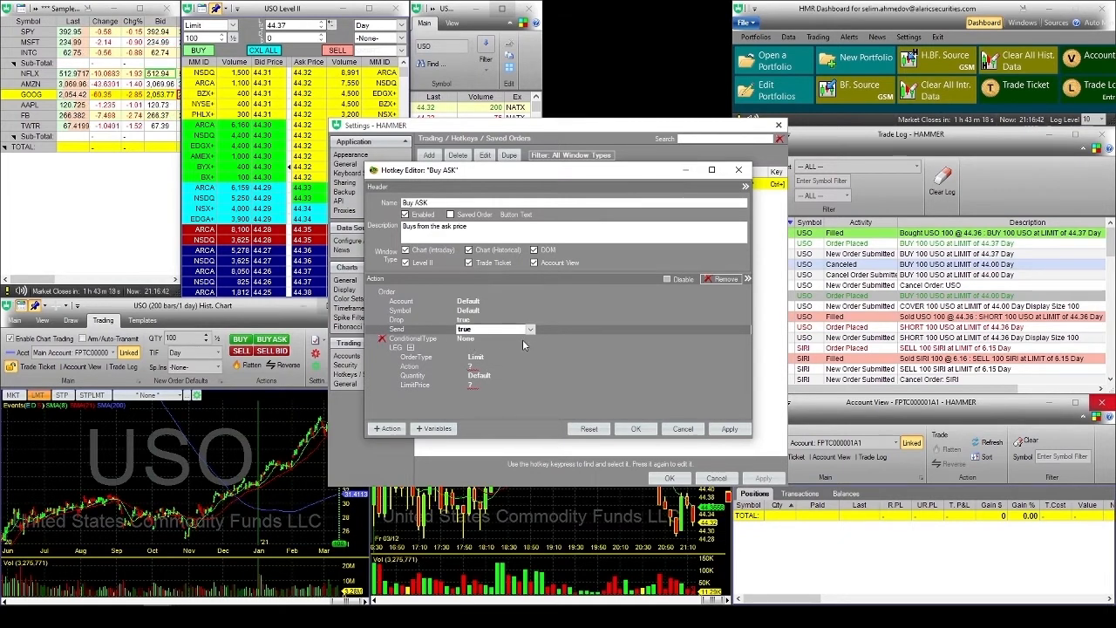
click(529, 331)
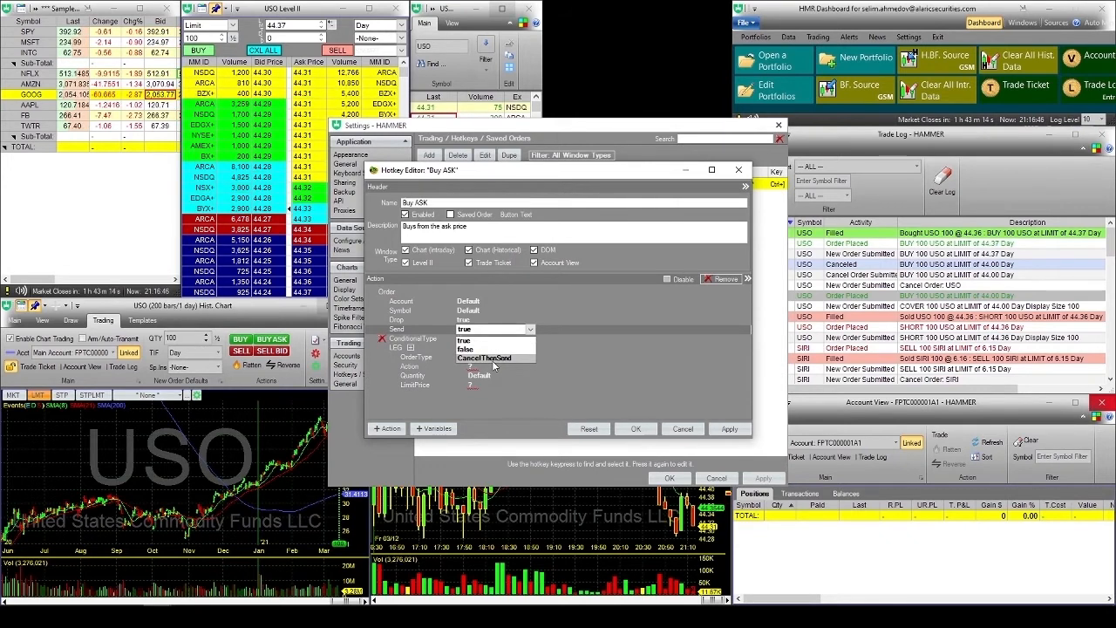
click(600, 371)
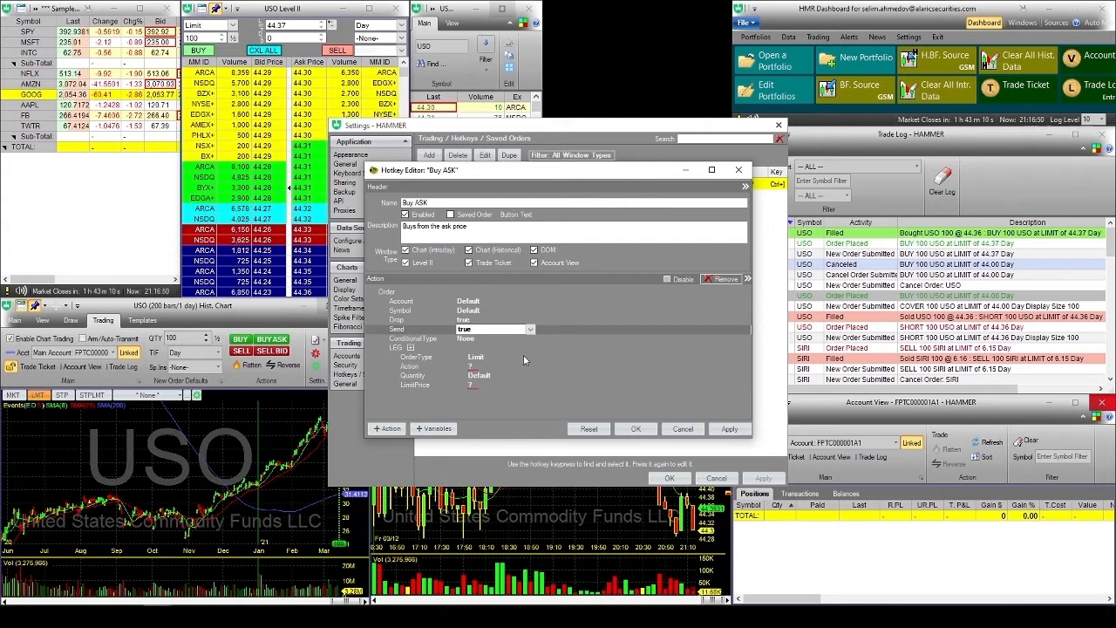
Expand the LEG parameters of the Buy ASK hotkey and set the leg's Action to Buy.
click(411, 348)
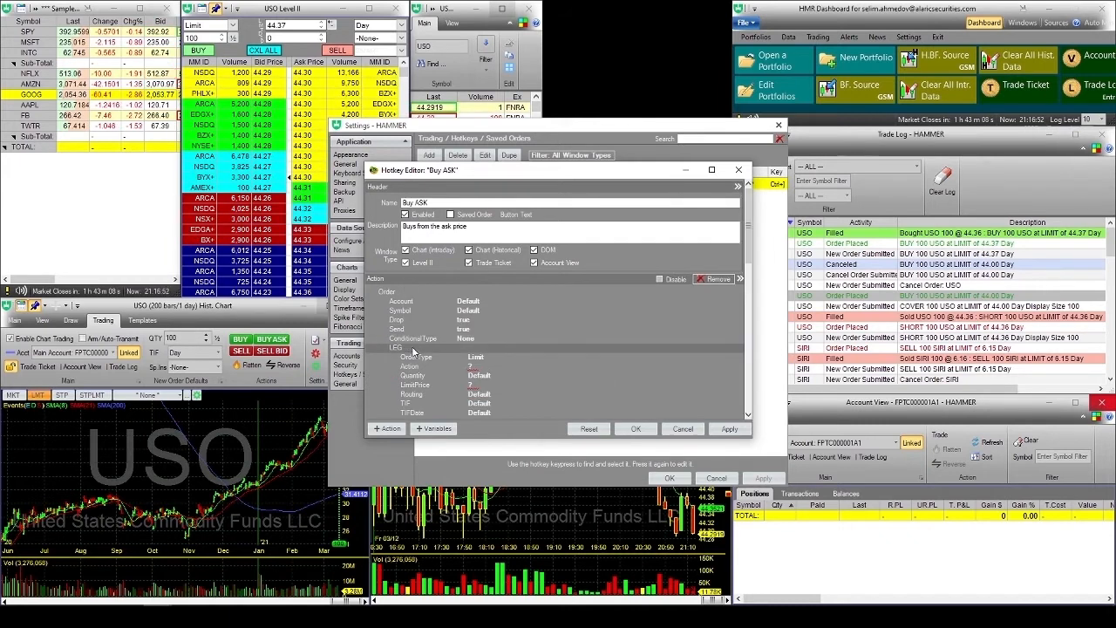
scroll(540, 357, down, 1)
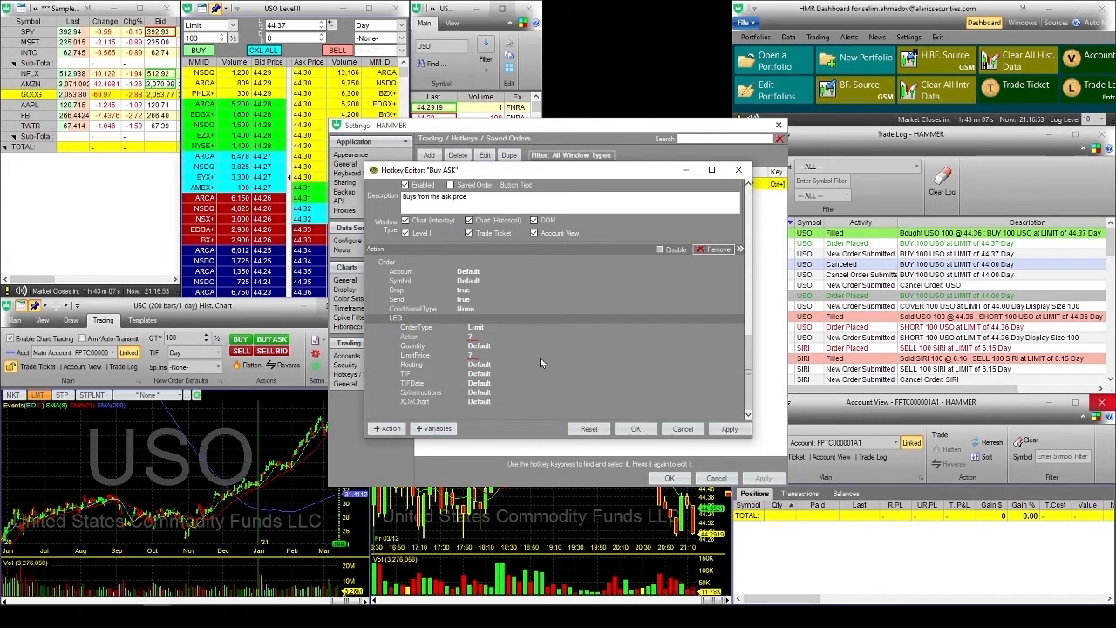
click(417, 339)
click(600, 337)
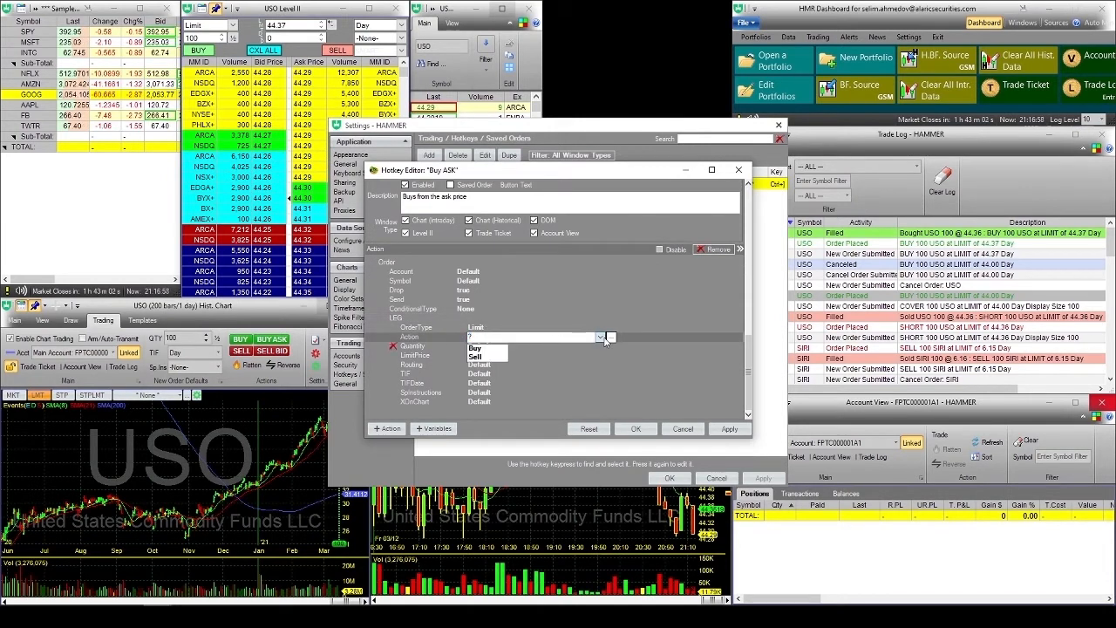
click(475, 348)
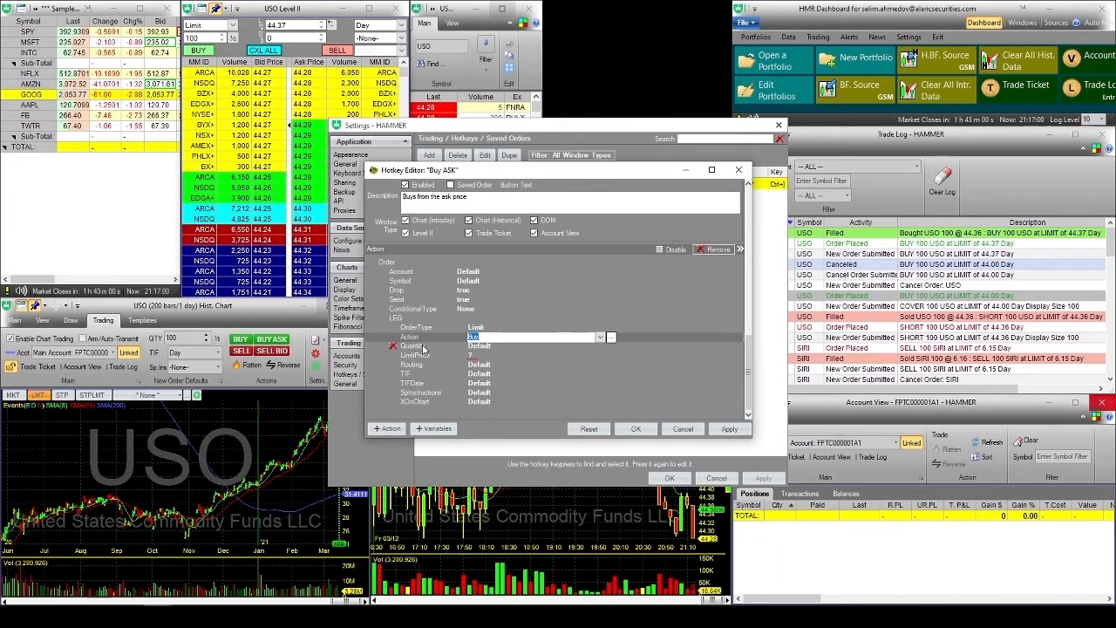
Keep the leg's Quantity at Default and set its LimitPrice to Ask.
click(462, 347)
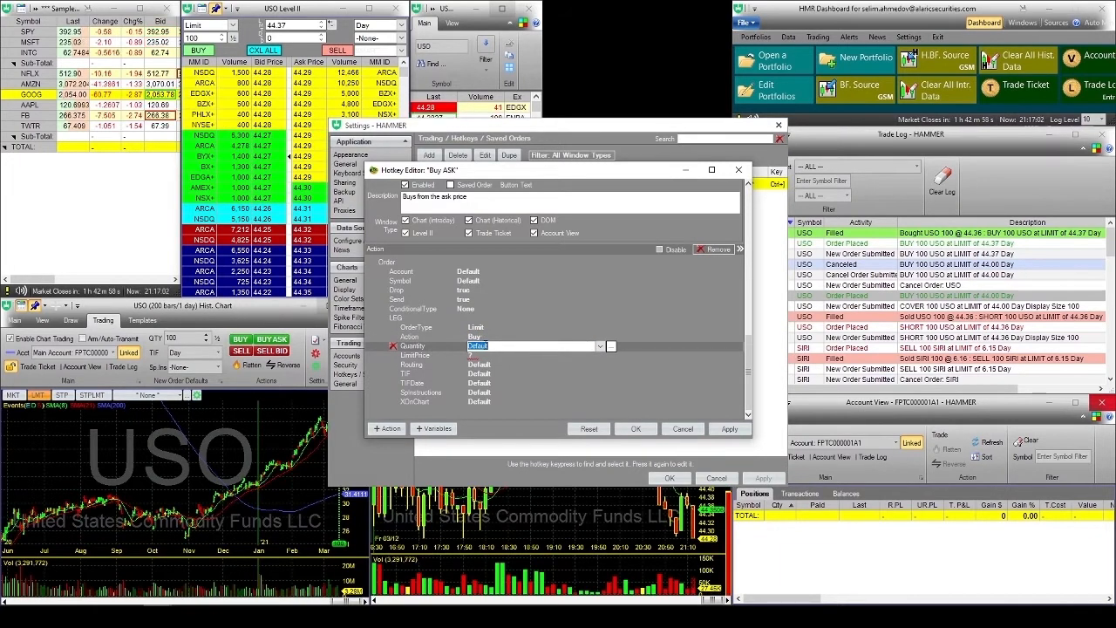
click(413, 356)
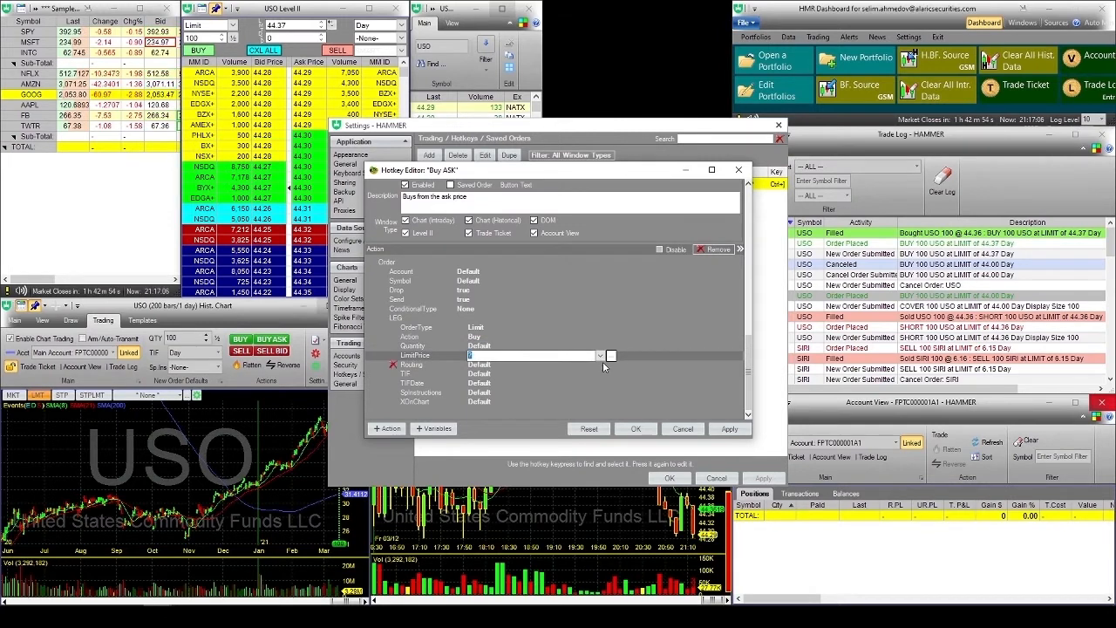
click(600, 356)
click(500, 376)
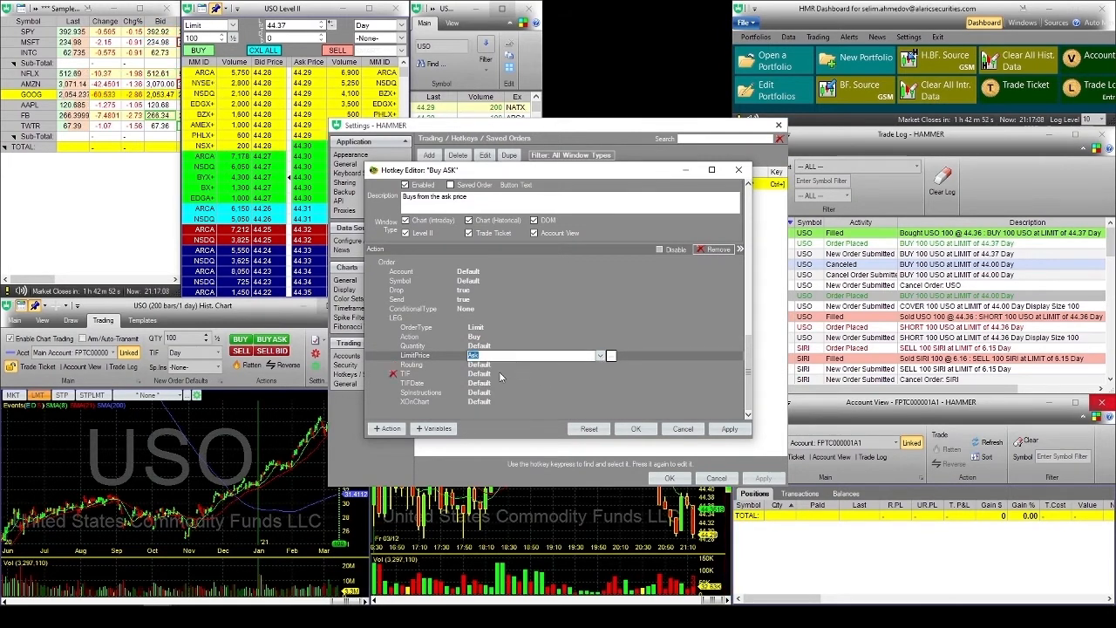
Set the Routing of the Buy ASK leg to SMART and save the hotkey.
click(406, 365)
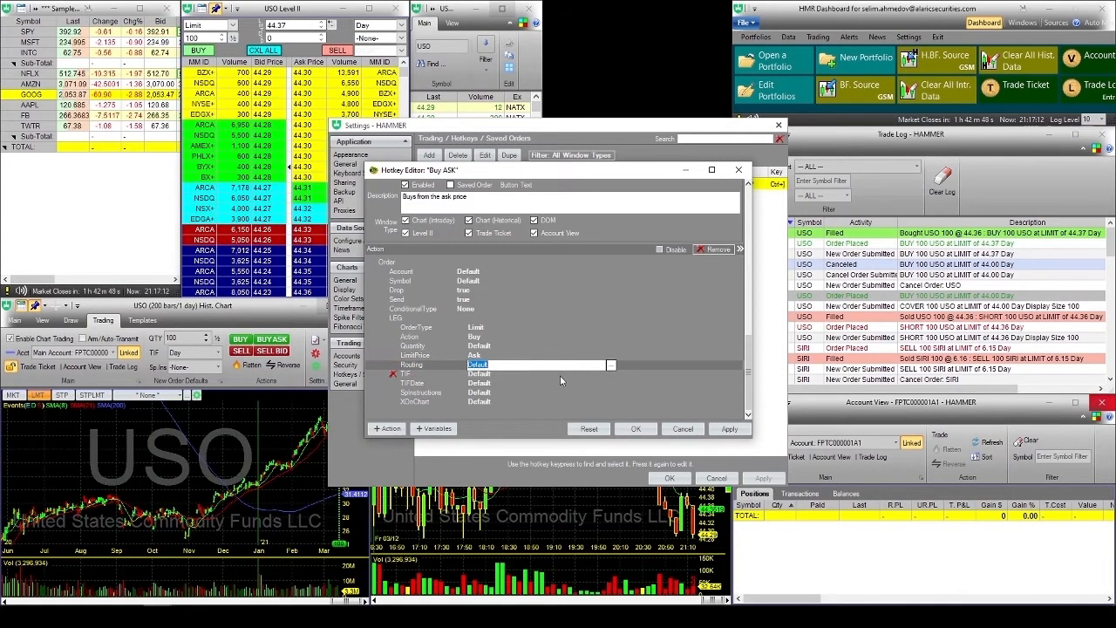
click(610, 364)
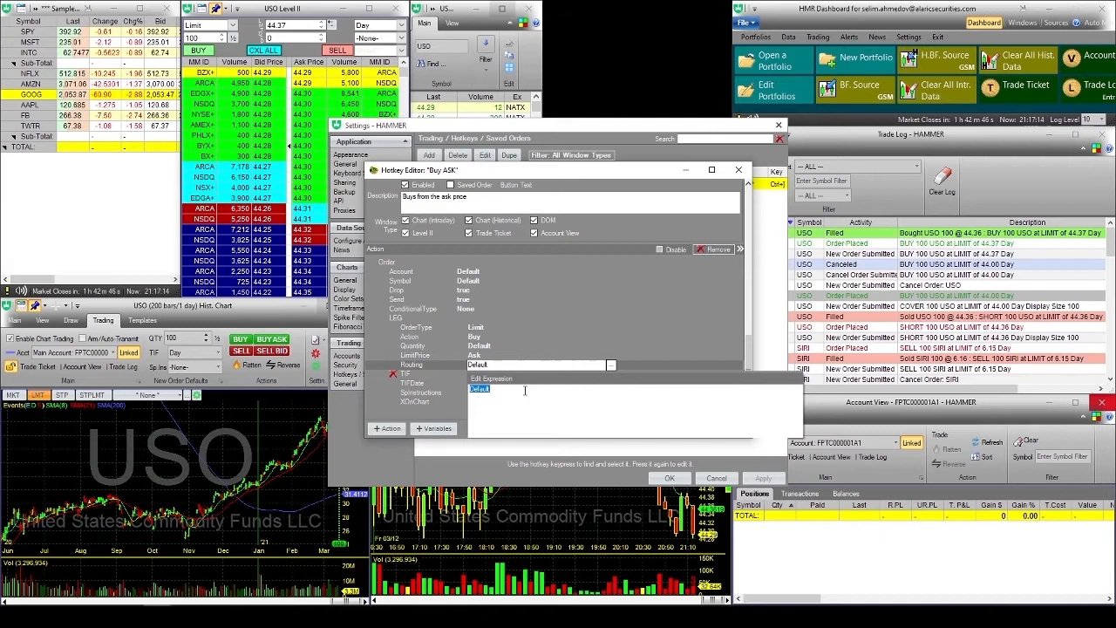
key(Caps_Lock)
text(SMART)
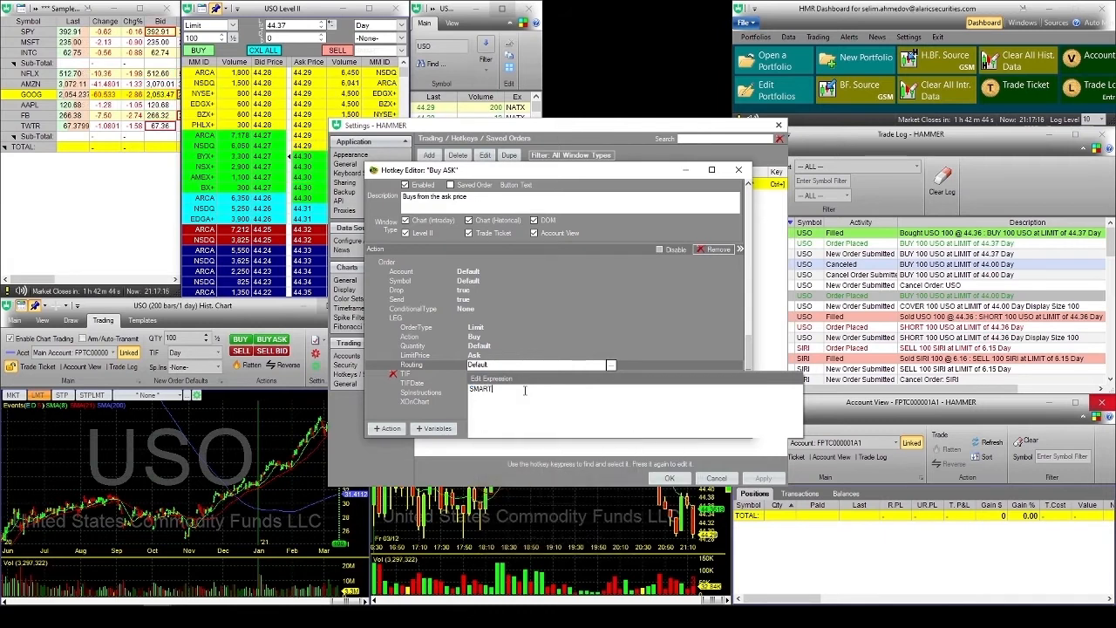
key(Return)
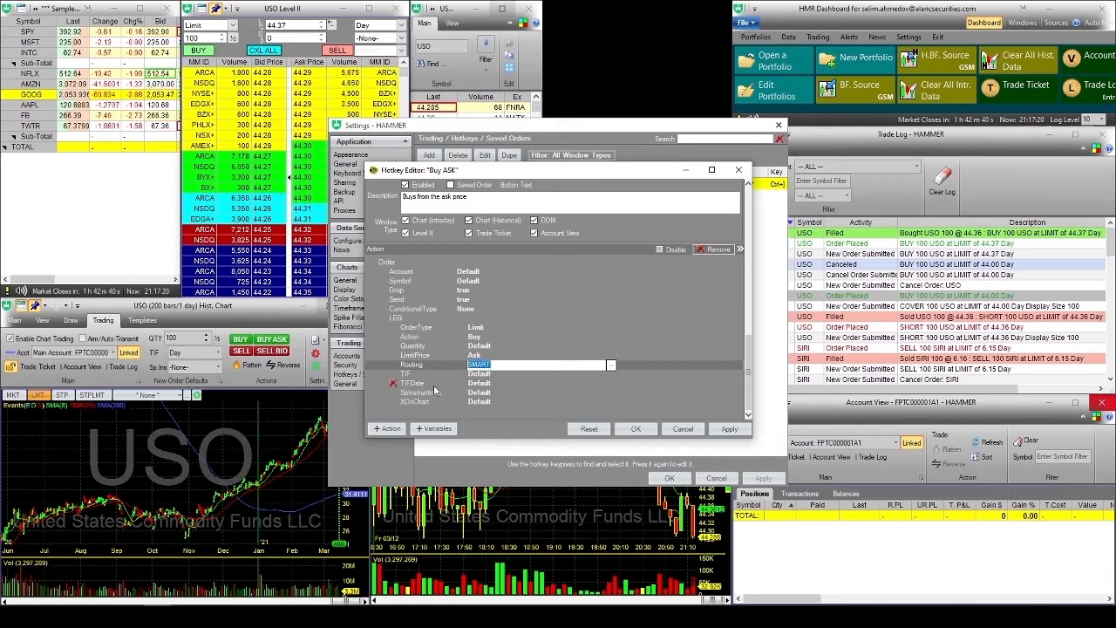
click(734, 430)
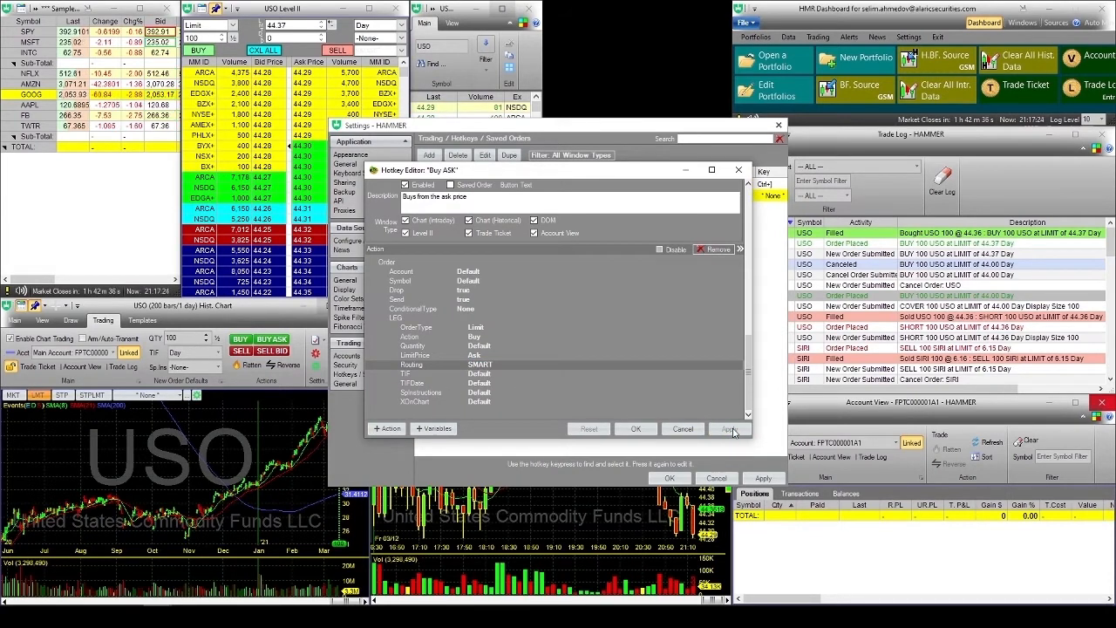
click(635, 430)
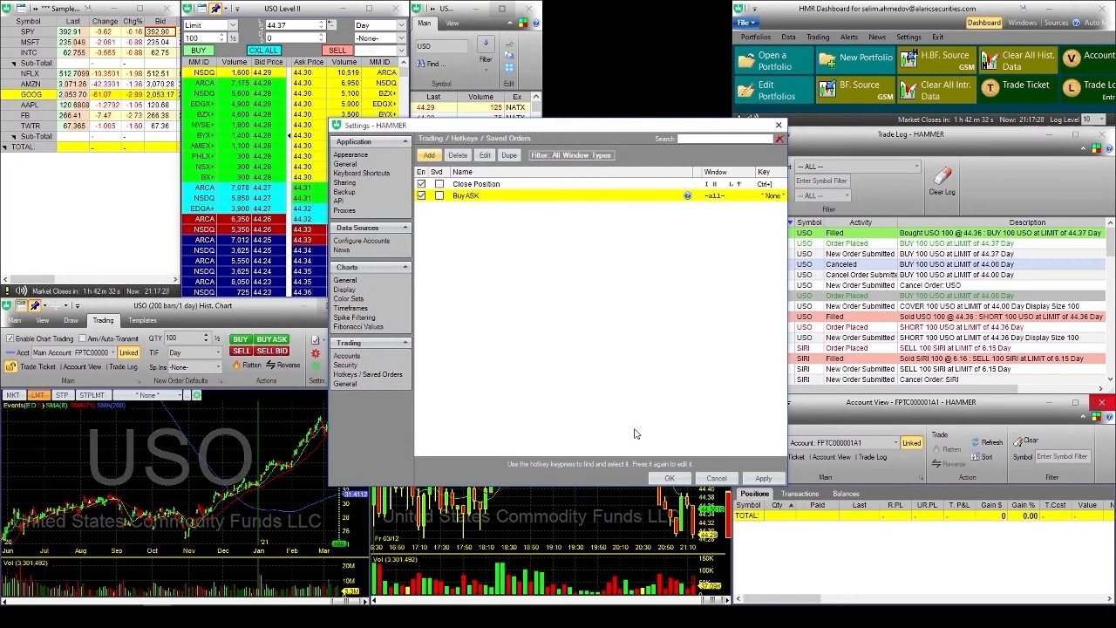
Assign the key combination Ctrl+; to the Buy ASK hotkey and apply the settings.
double_click(770, 197)
click(683, 429)
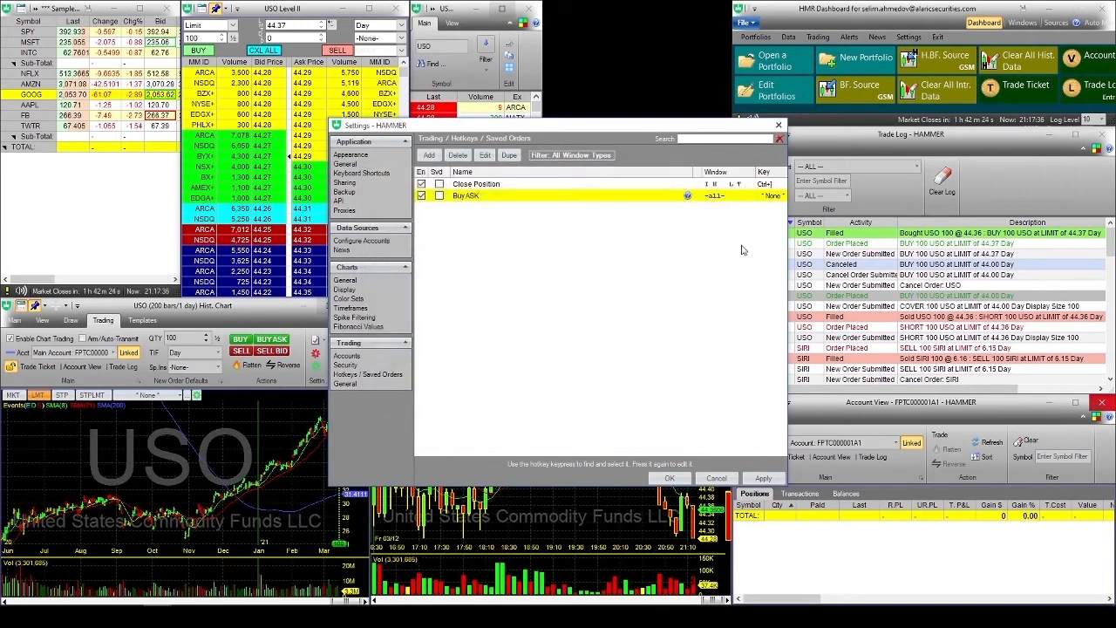
double_click(767, 196)
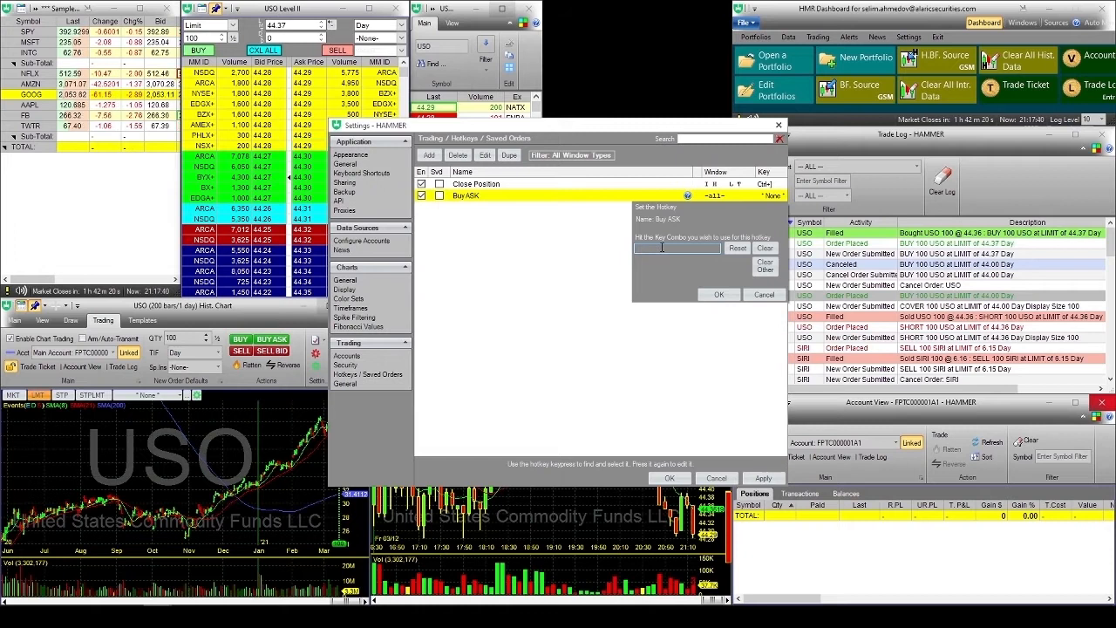
key(ctrl)
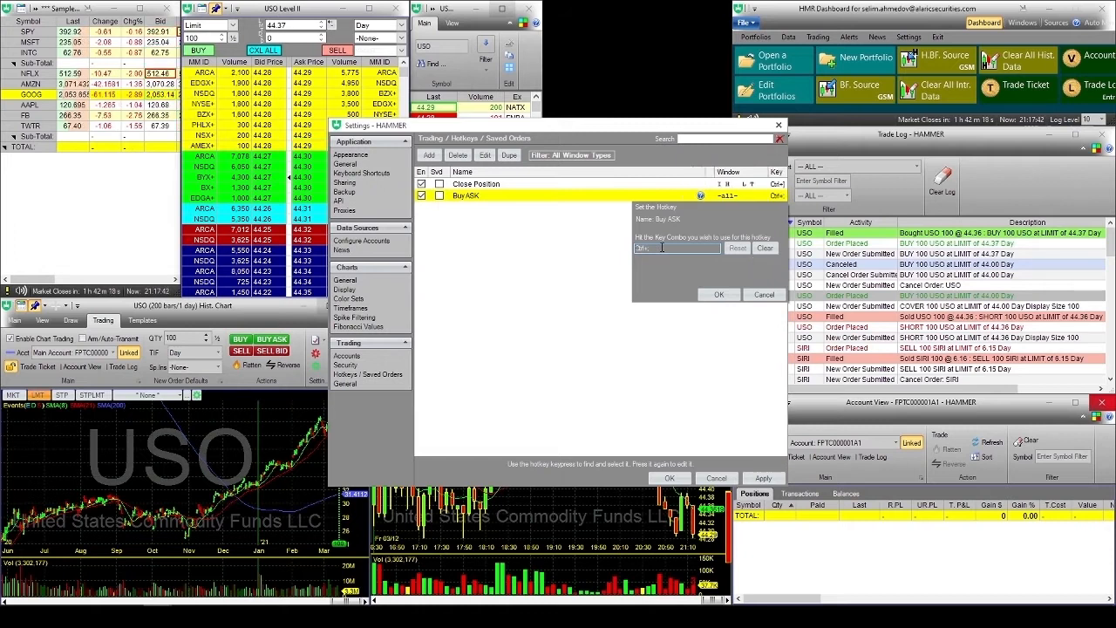
click(727, 296)
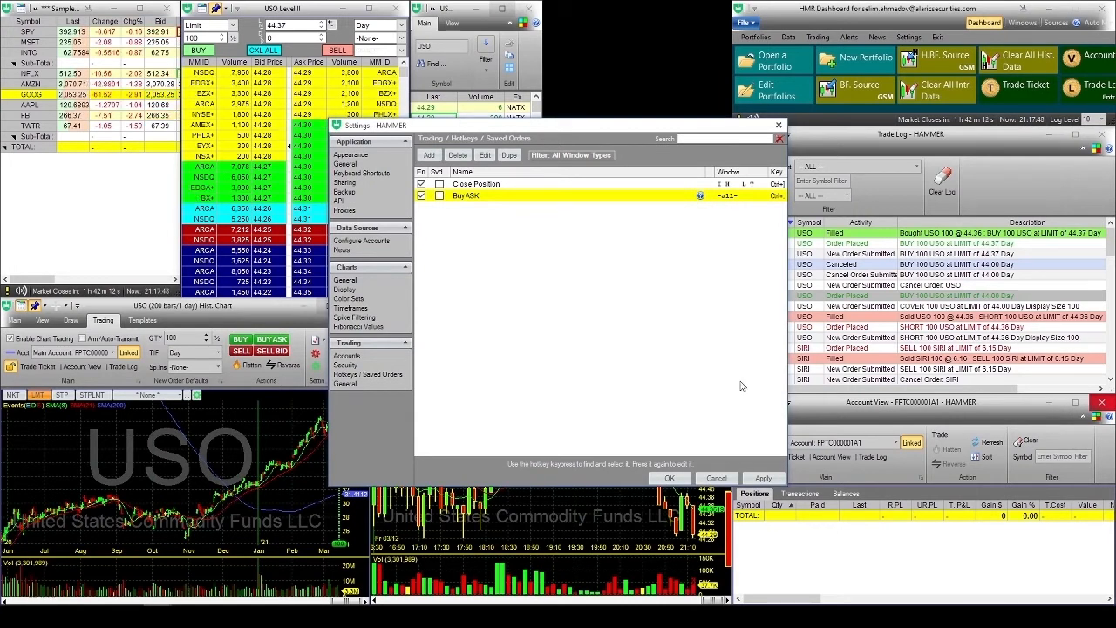
click(768, 480)
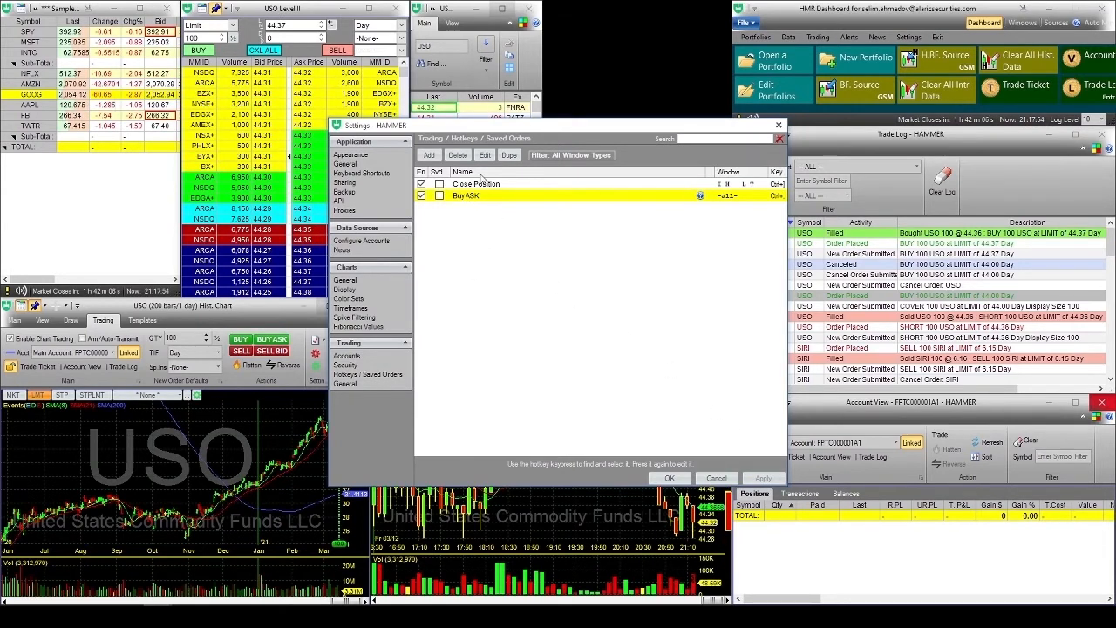
Add a new hotkey named "Sell BID".
click(429, 155)
text(S)
key(Caps_Lock)
text(ell)
key(Caps_Lock)
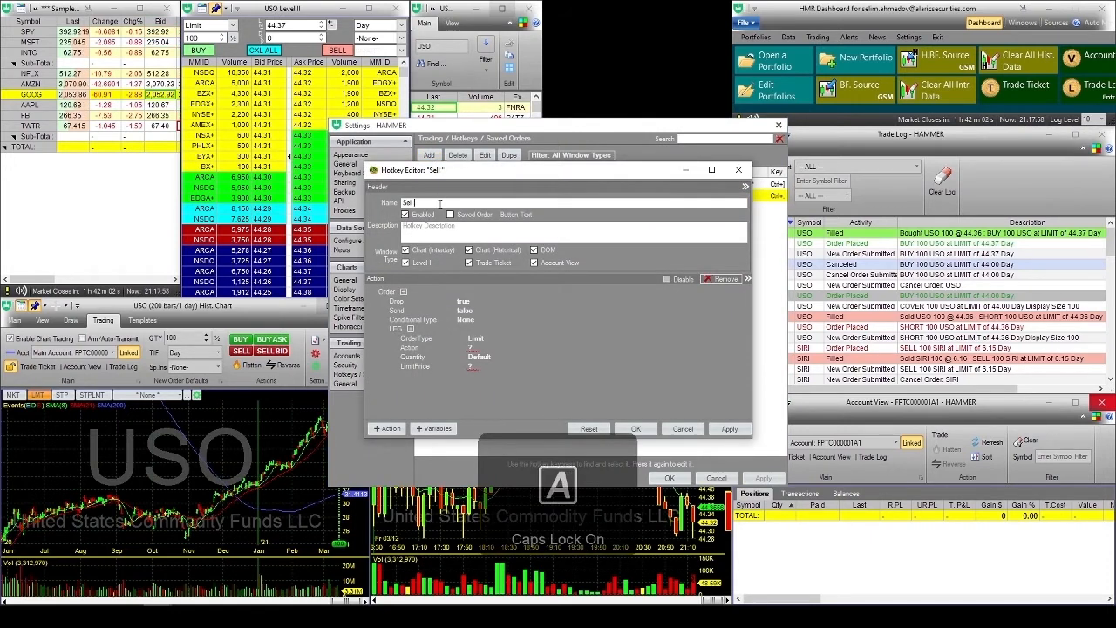
text(BID)
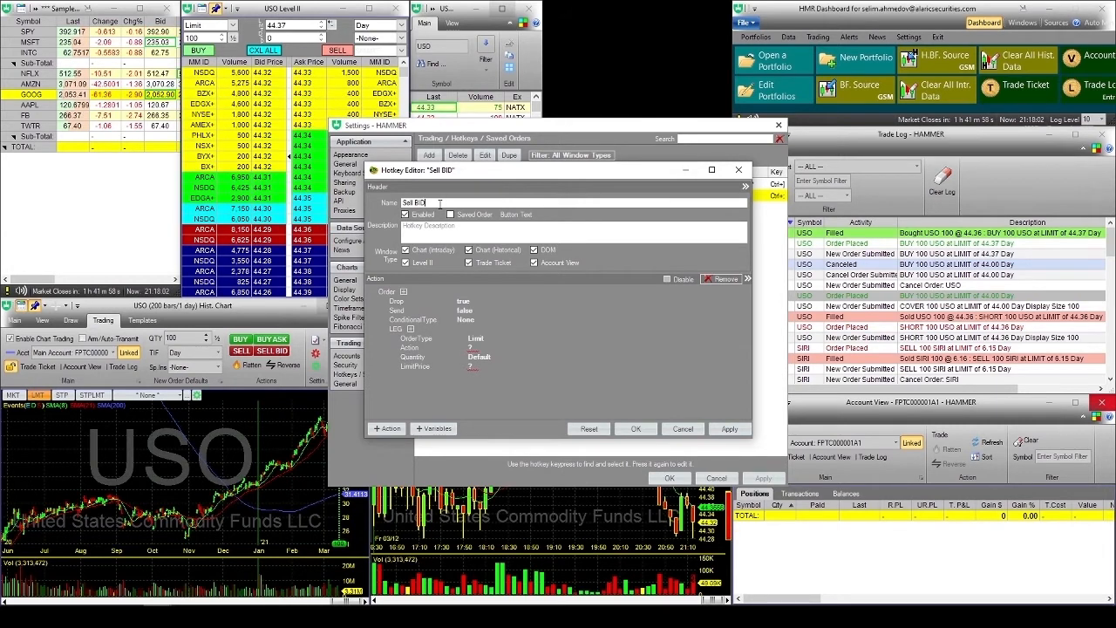
Enter "Sells current quantity and symbol at the BID price." as the description of the Sell BID hotkey.
mouse_move(459, 173)
mouse_down()
mouse_move(463, 219)
mouse_move(449, 187)
mouse_up()
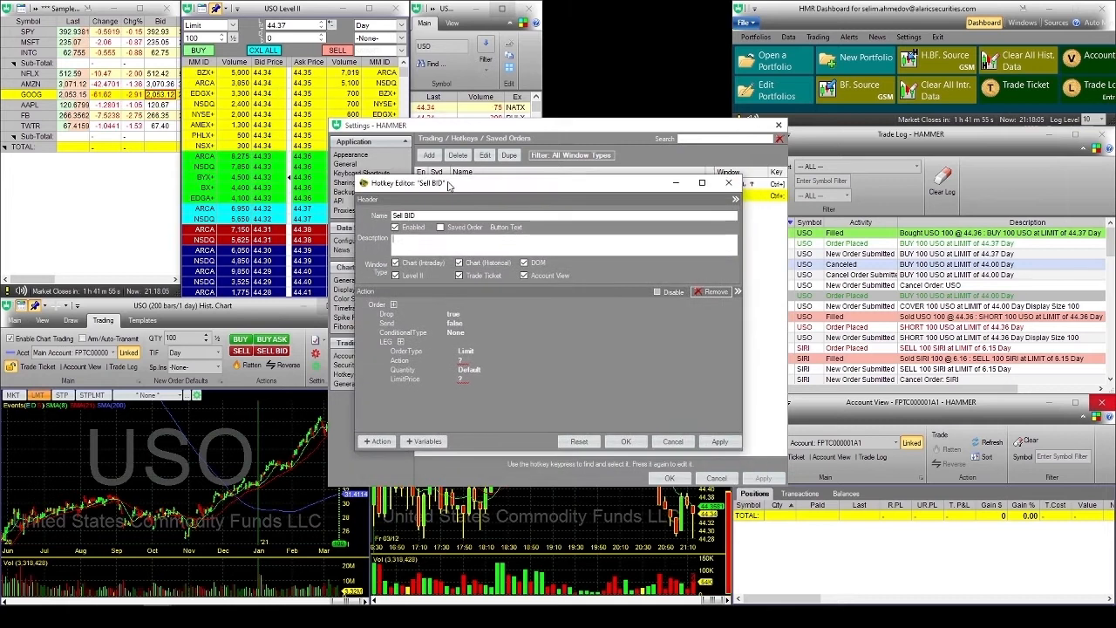
click(420, 251)
key(Caps_Lock)
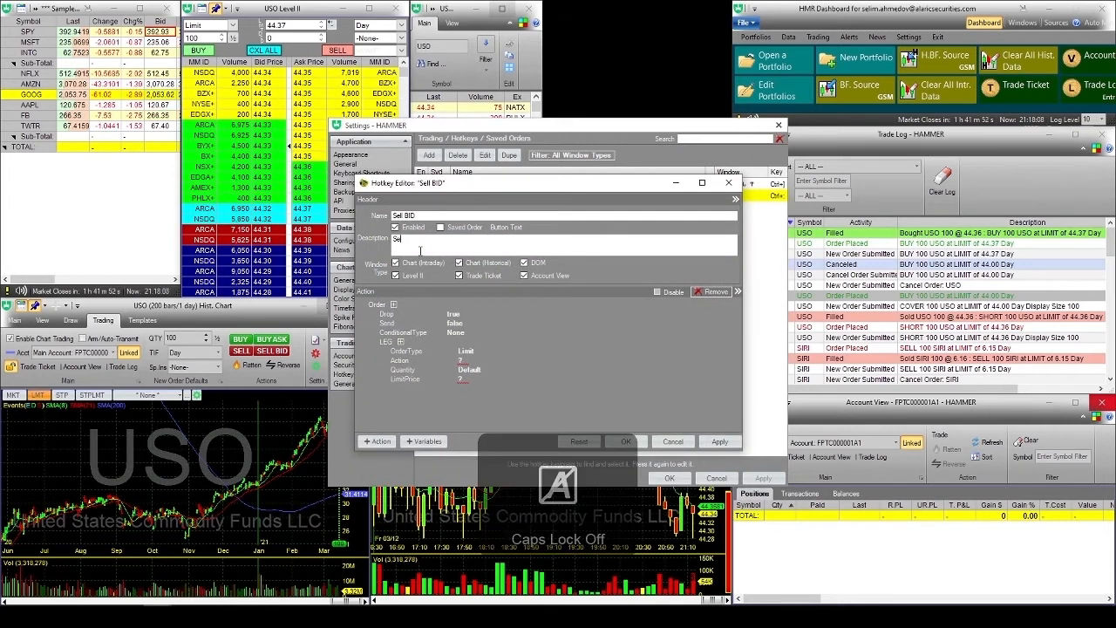
text(Sells current quant)
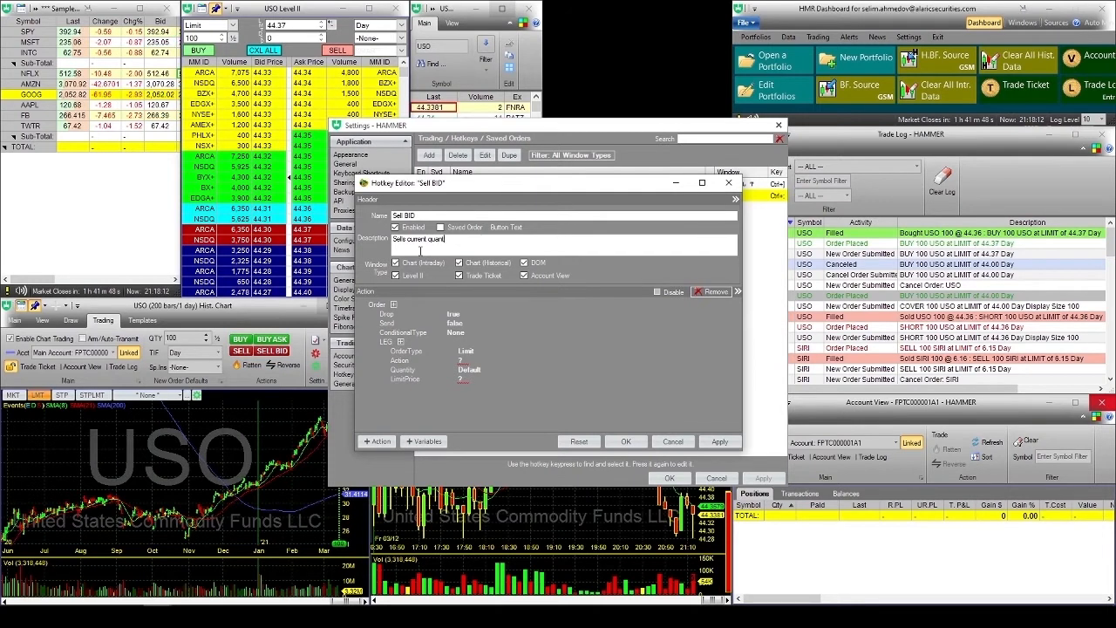
text(ity and sy)
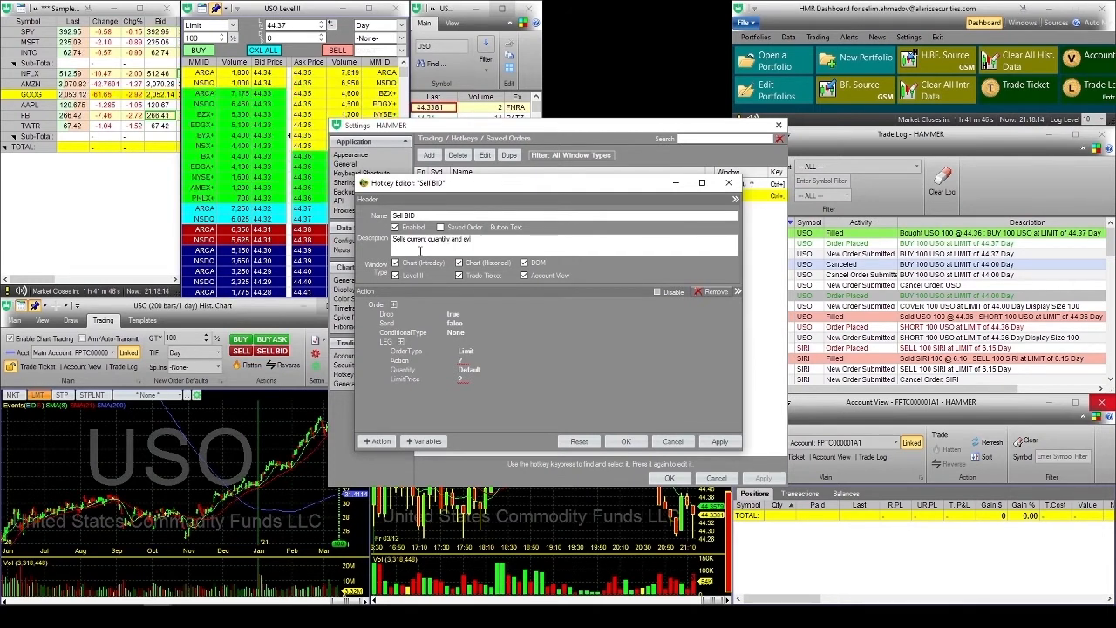
text(mbol at the)
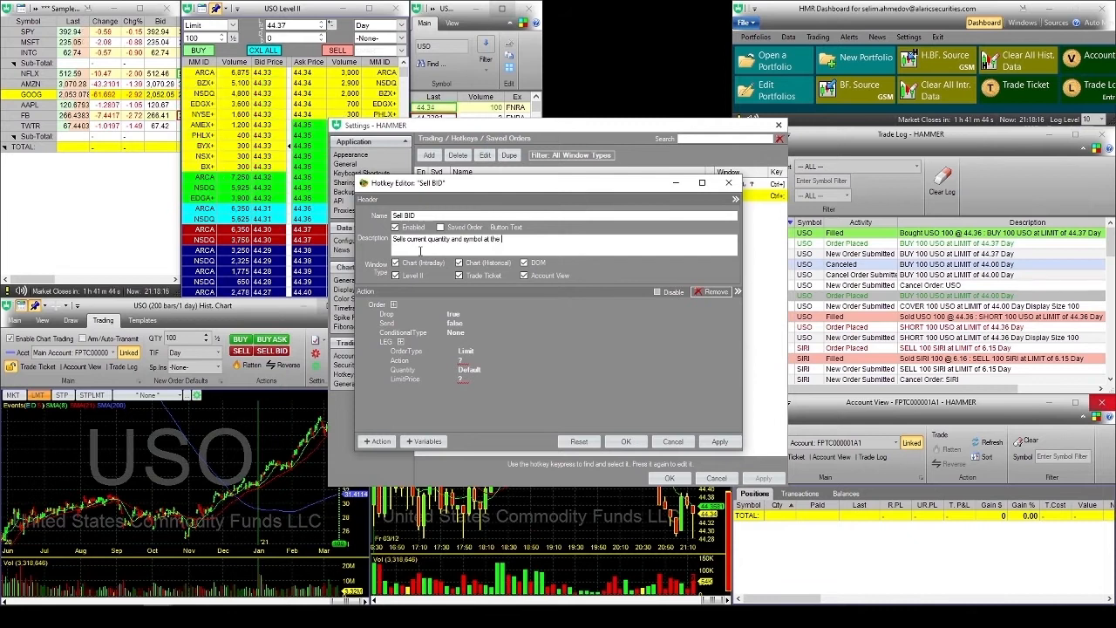
key(Caps_Lock)
text(BID)
key(Caps_Lock)
text(price.)
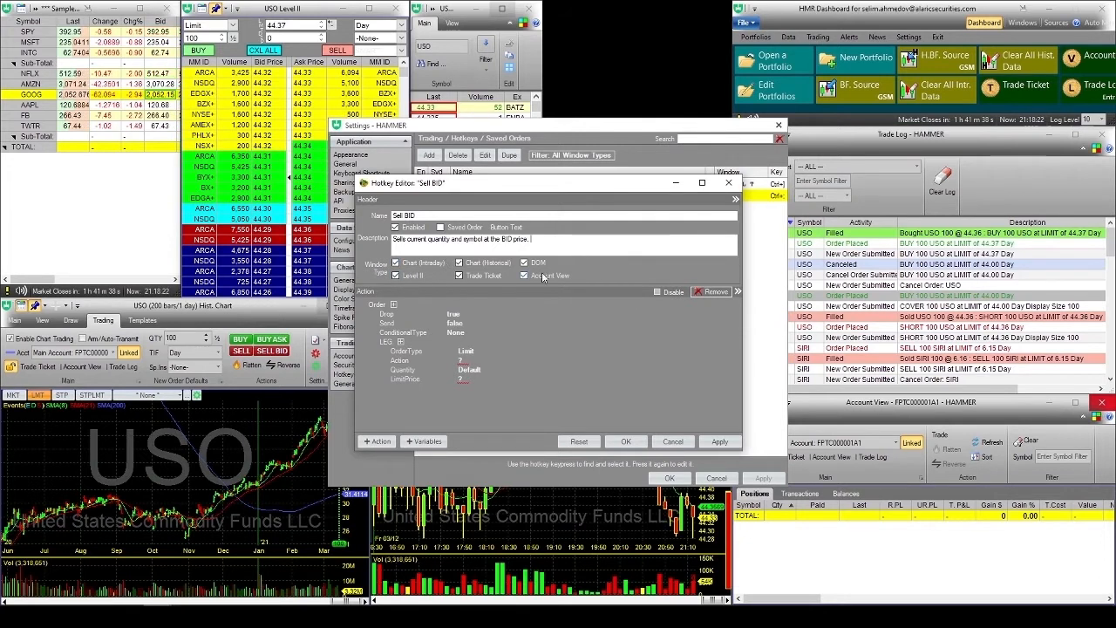
Expand the order parameters of the Sell BID hotkey, keep Symbol and Drop as they are, and set Send to true.
click(394, 302)
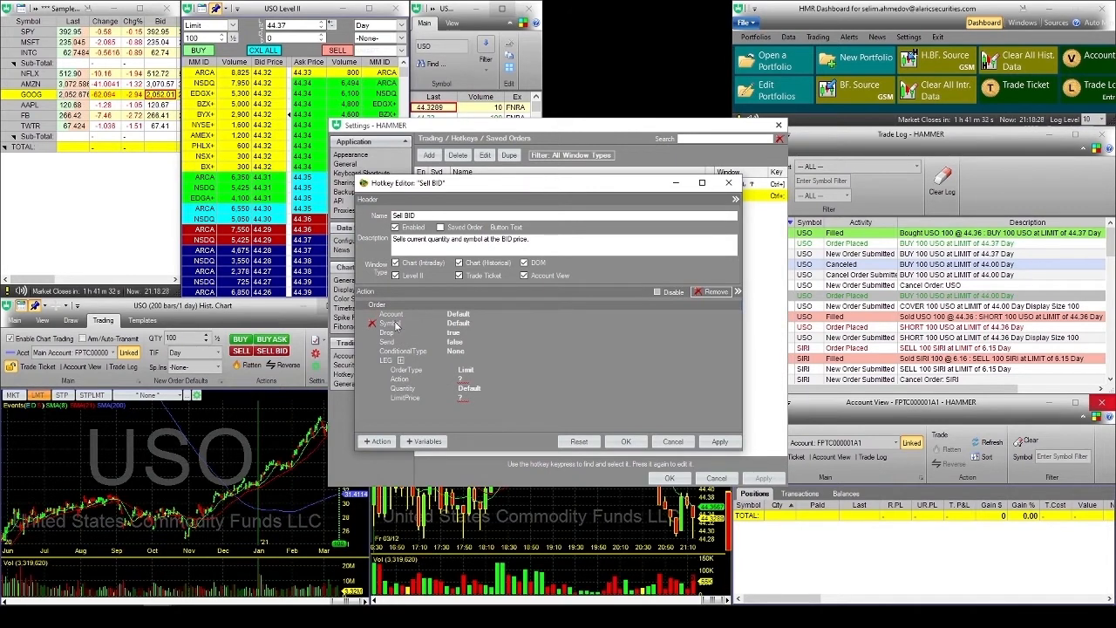
click(401, 324)
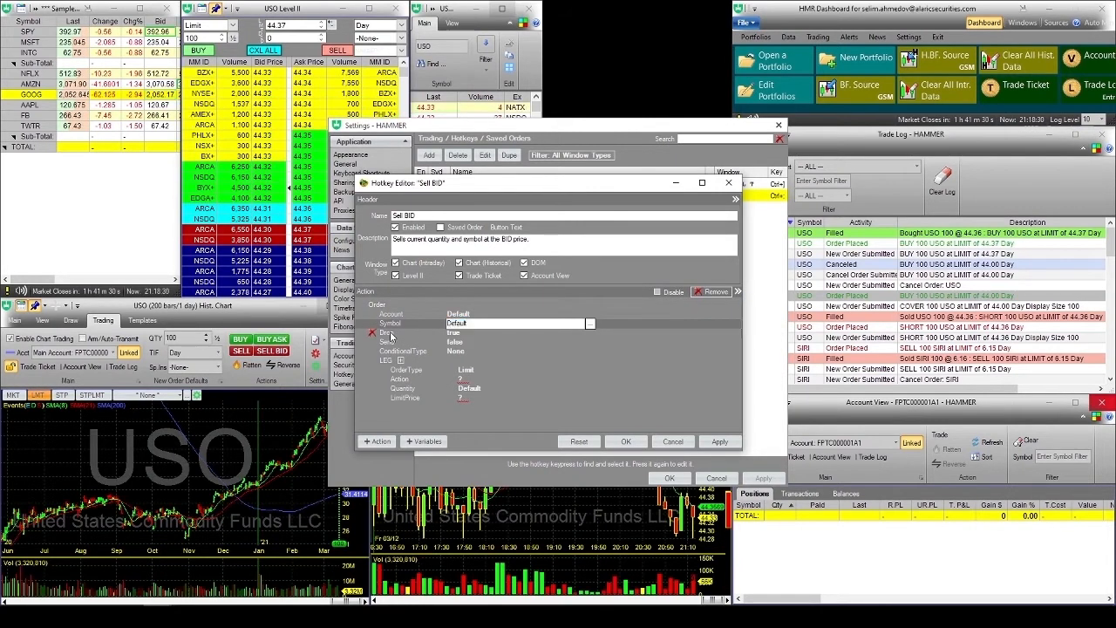
click(392, 333)
click(391, 343)
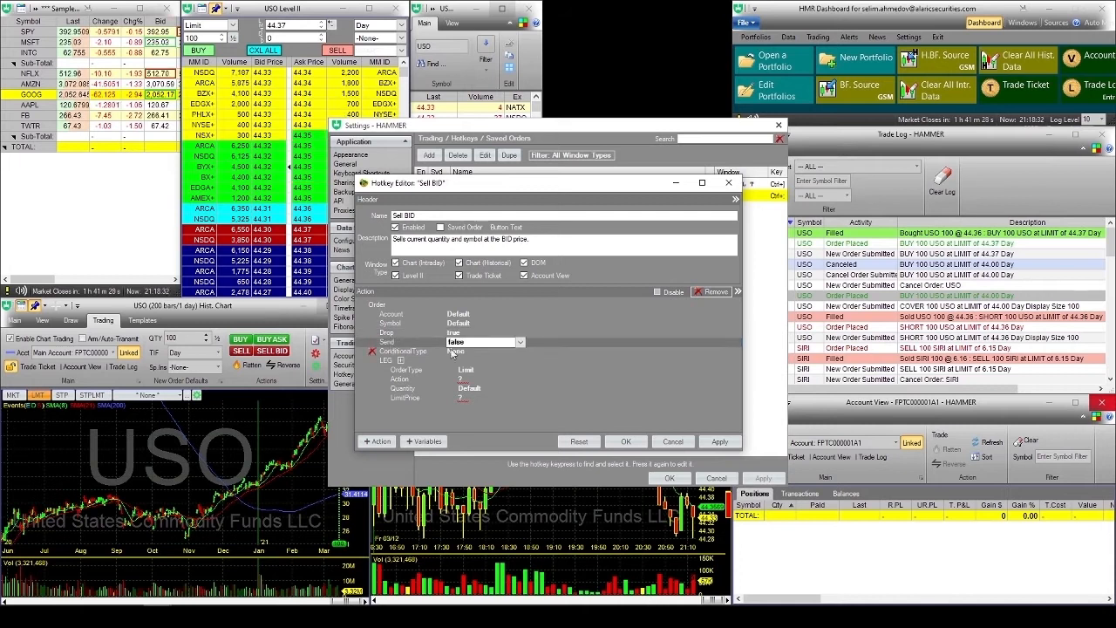
click(519, 341)
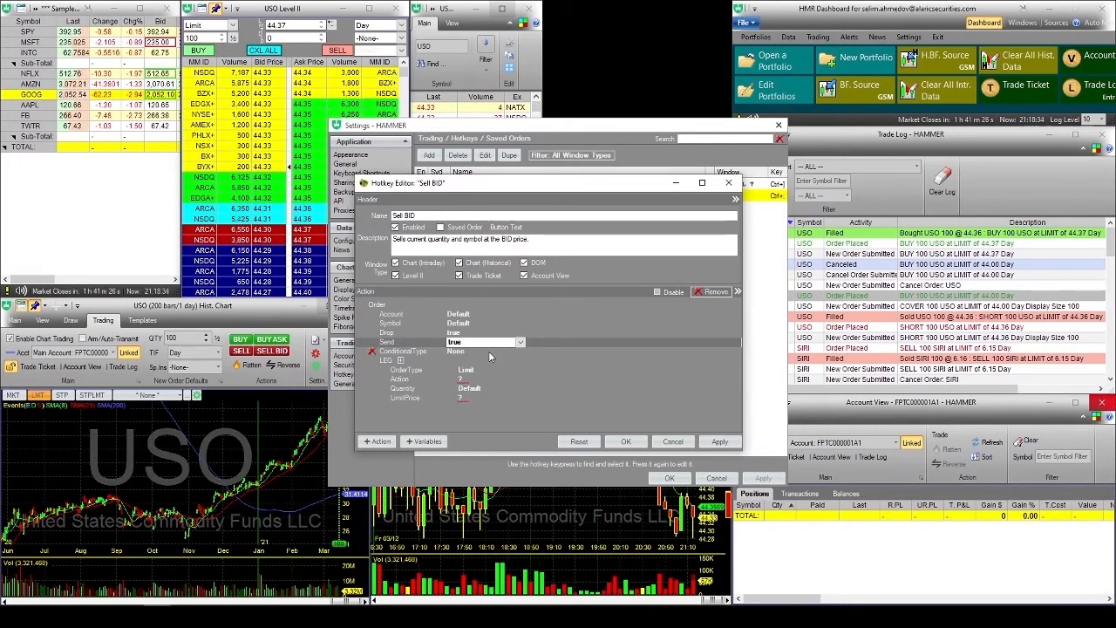
click(485, 352)
Expand the LEG parameters of the Sell BID hotkey and set the leg's Action to Sell and its LimitPrice to Bid.
click(433, 362)
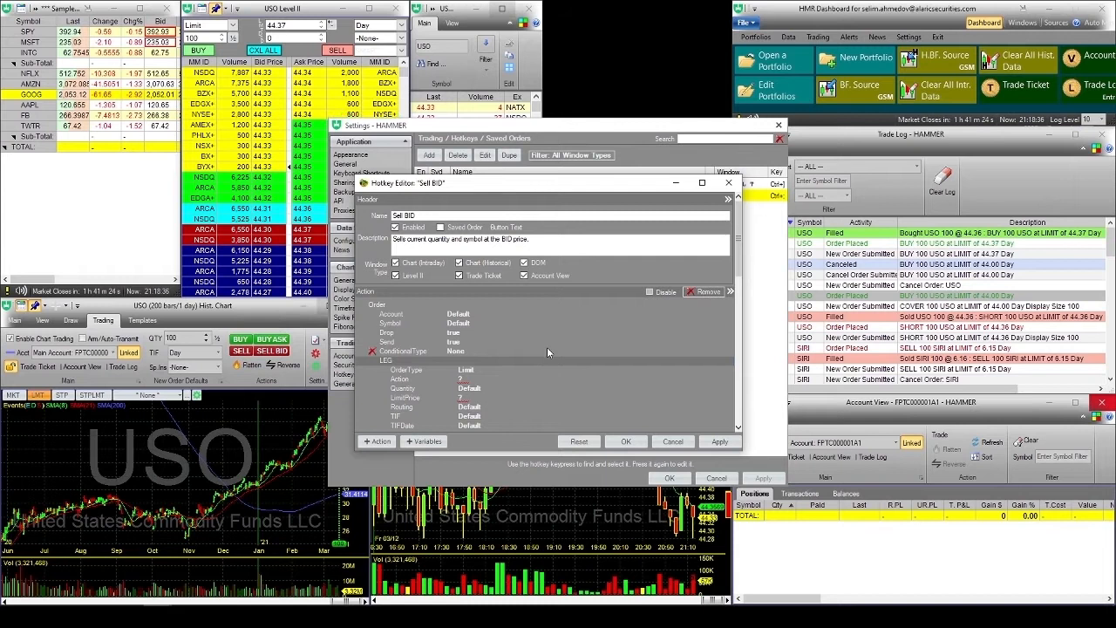
scroll(432, 364, down, 1)
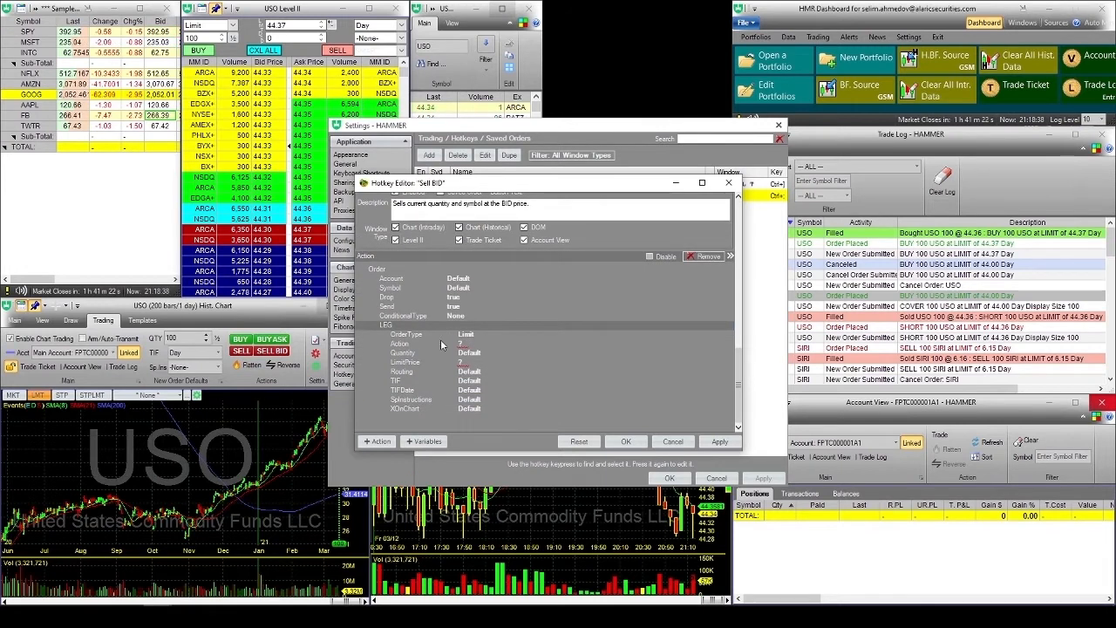
click(406, 346)
click(590, 343)
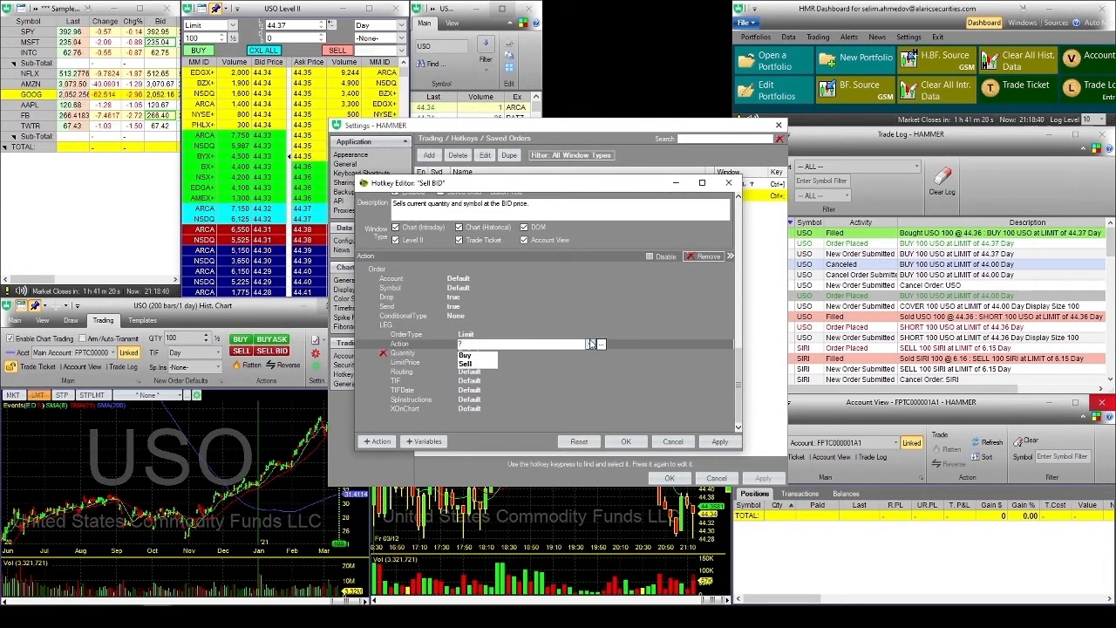
click(491, 362)
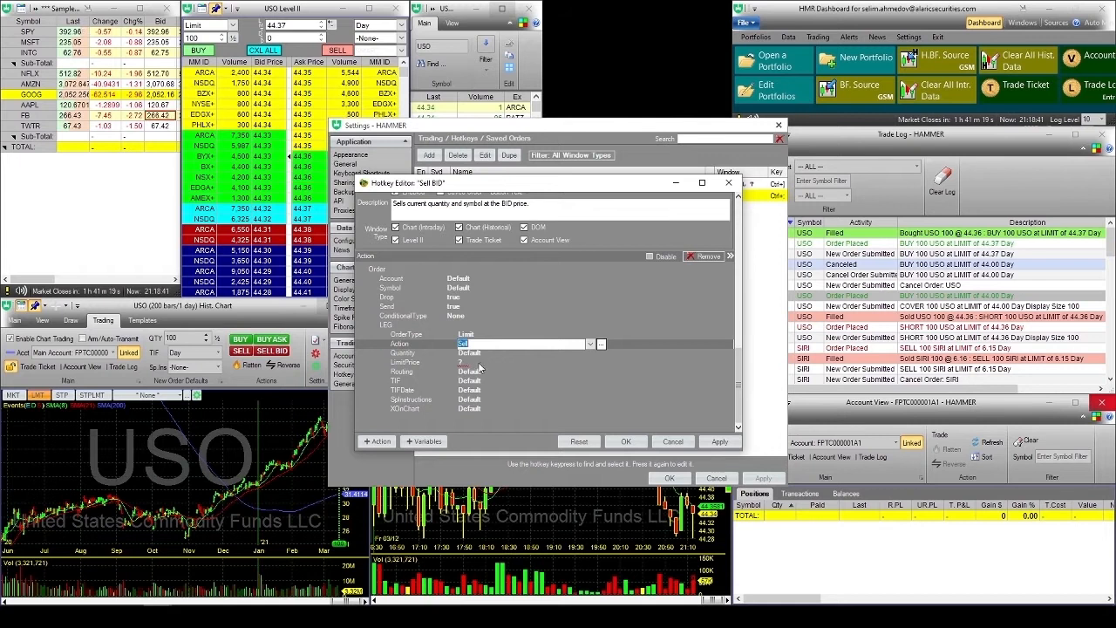
click(411, 365)
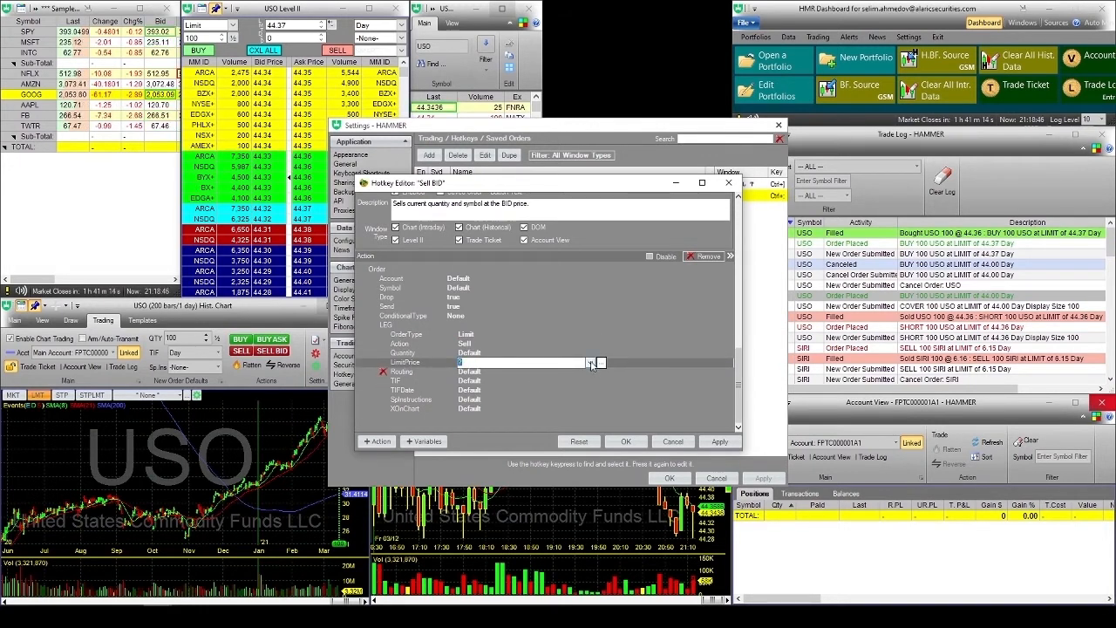
click(590, 363)
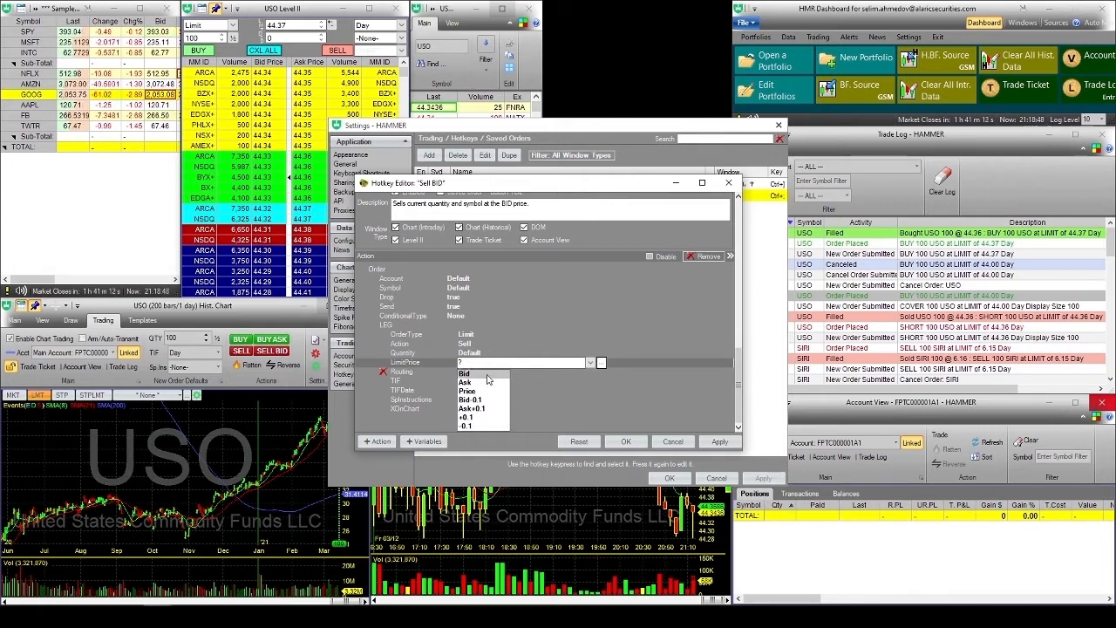
click(486, 375)
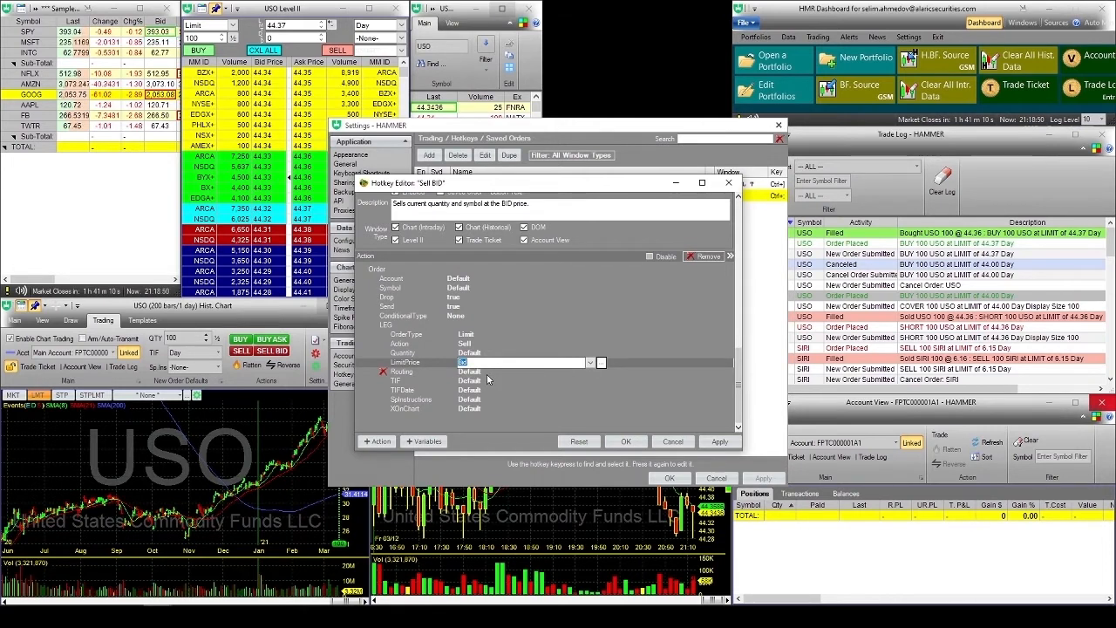
Set the Routing of the Sell BID leg to SMART and save the hotkey.
click(416, 372)
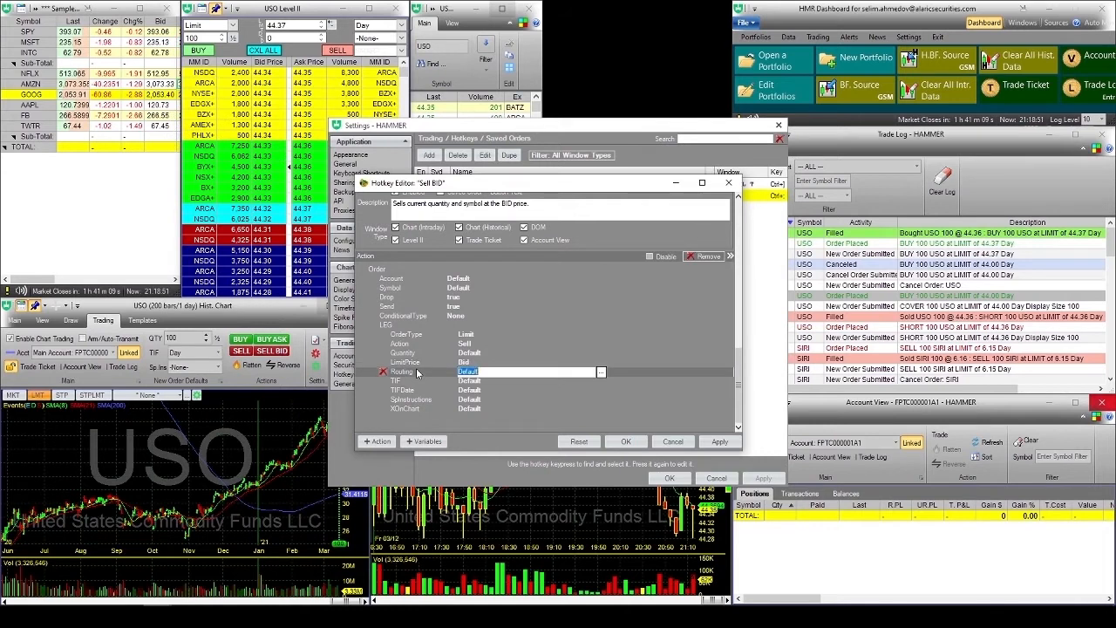
click(600, 373)
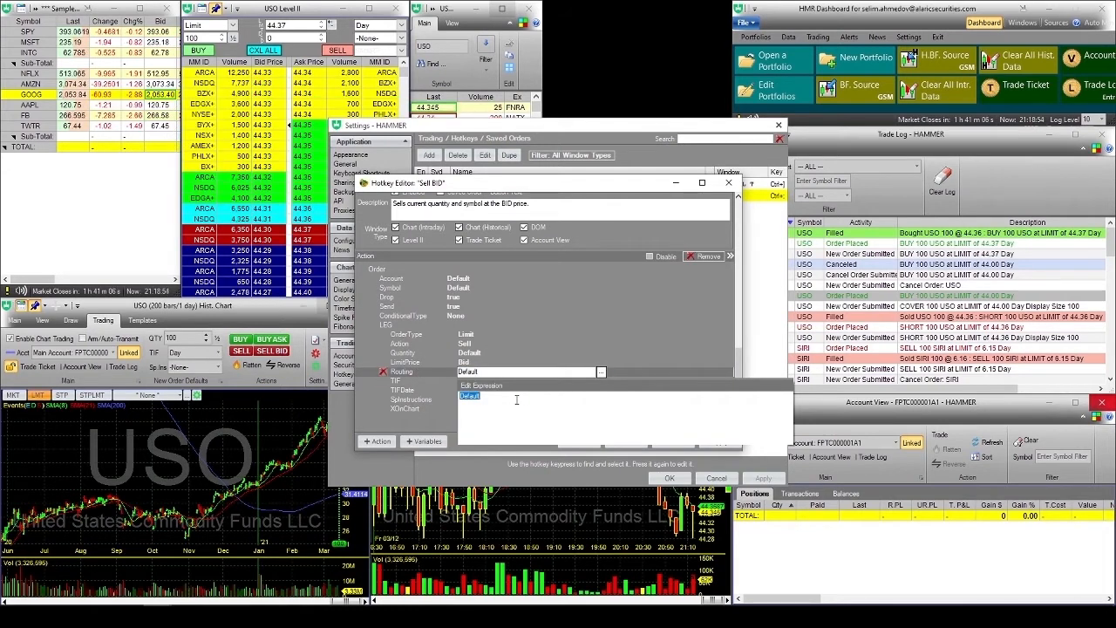
key(Caps_Lock)
text(SMART)
key(Return)
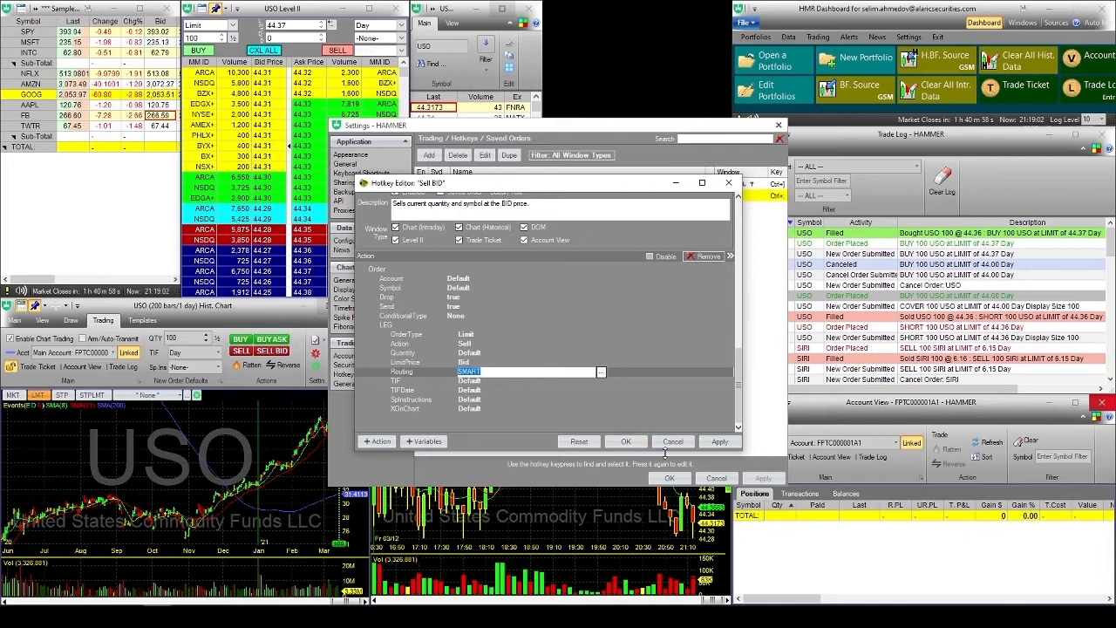
click(720, 442)
click(624, 442)
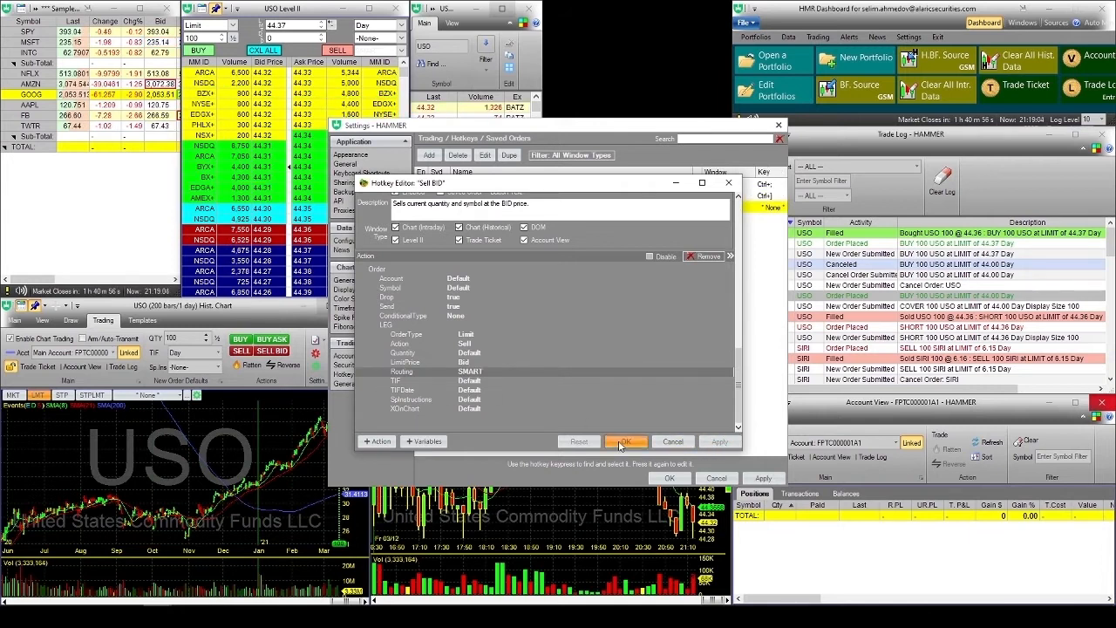
Try Ctrl+Period and Delete as the Sell BID key combination, clear it, and assign Ctrl+[ to the hotkey instead.
click(771, 210)
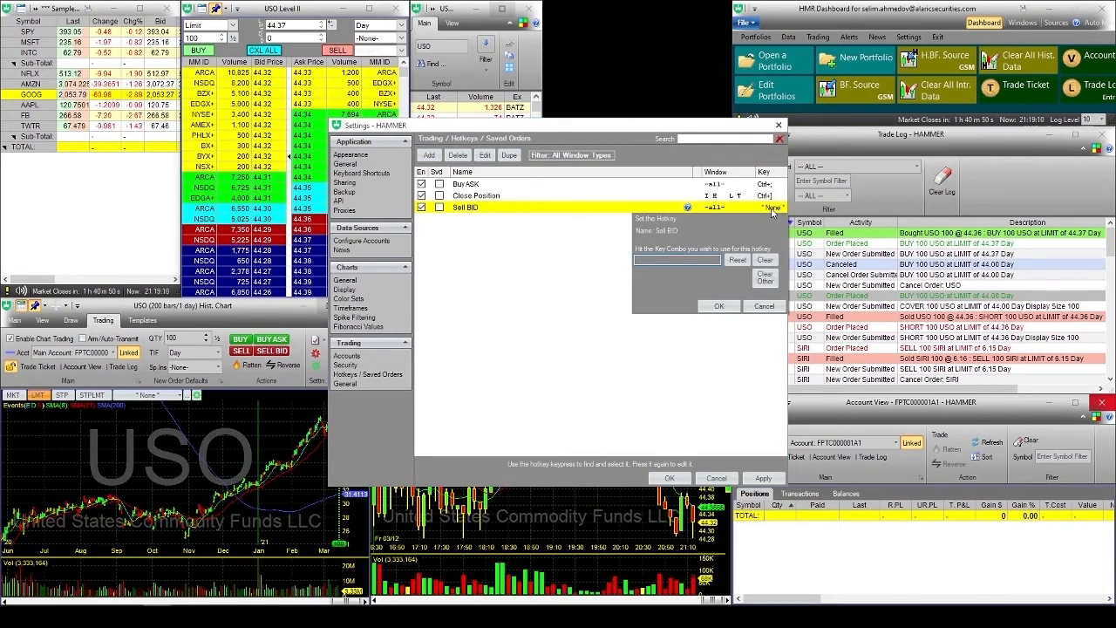
key(ctrl+period)
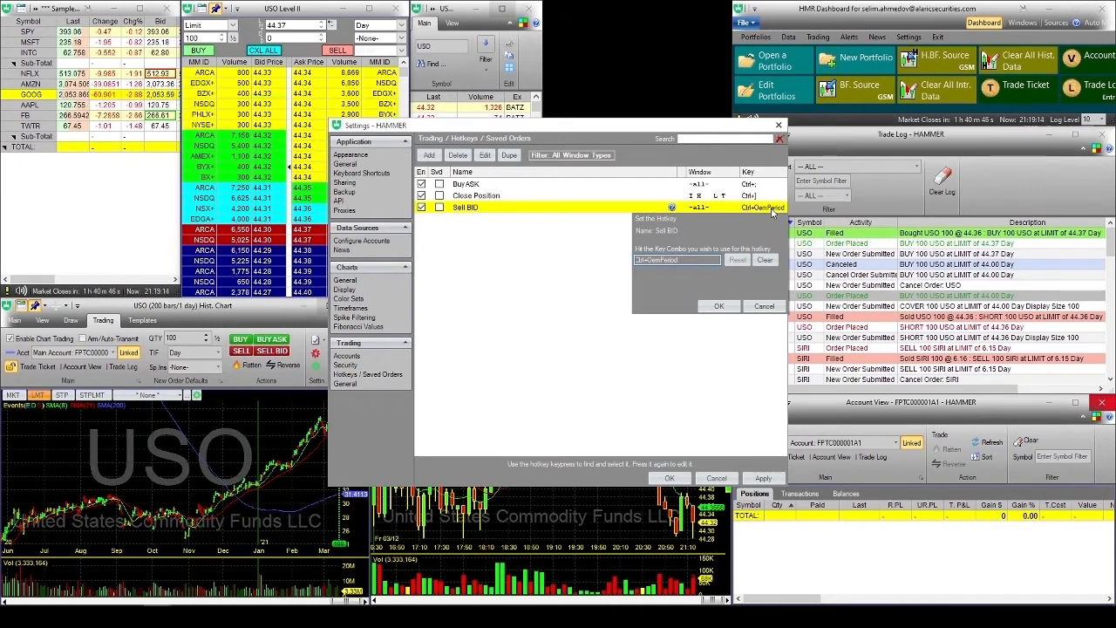
key(Delete)
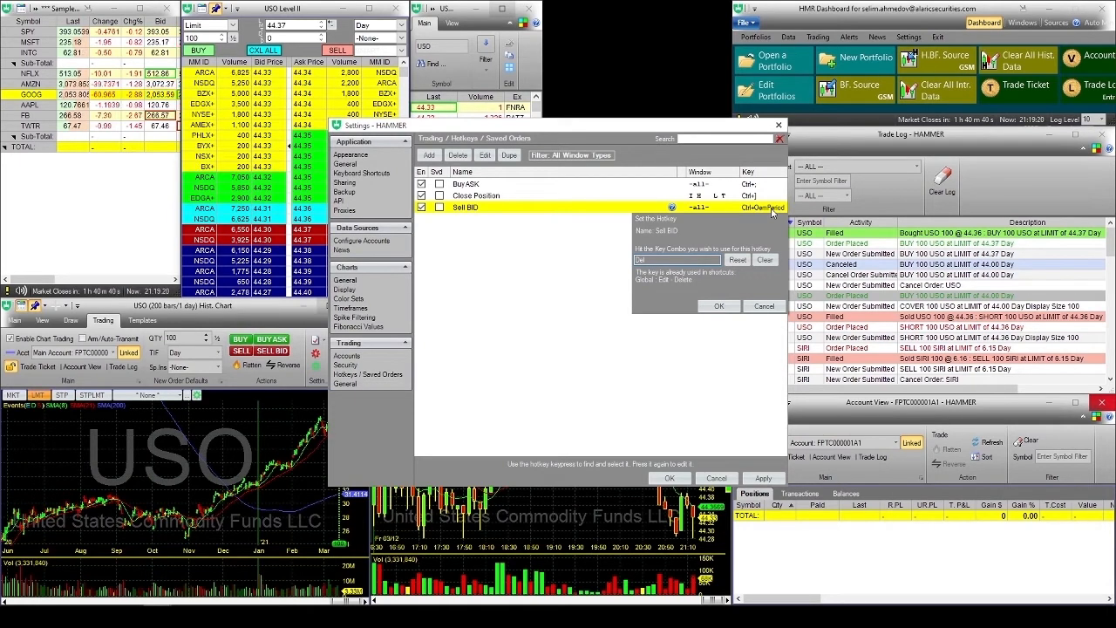
click(764, 259)
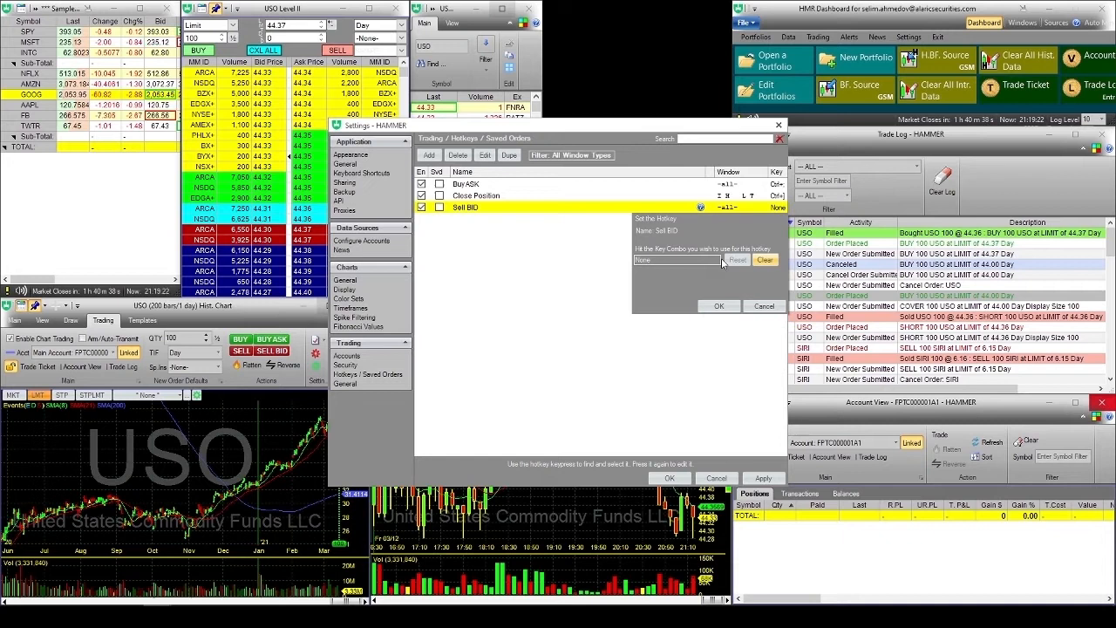
key(ctrl+bracketleft)
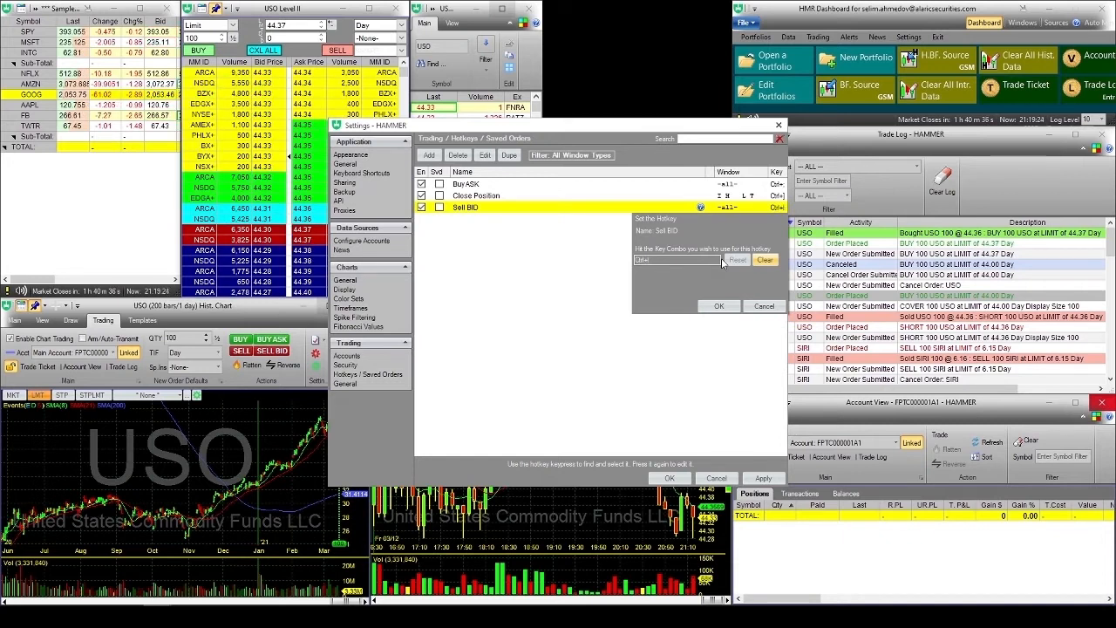
click(728, 308)
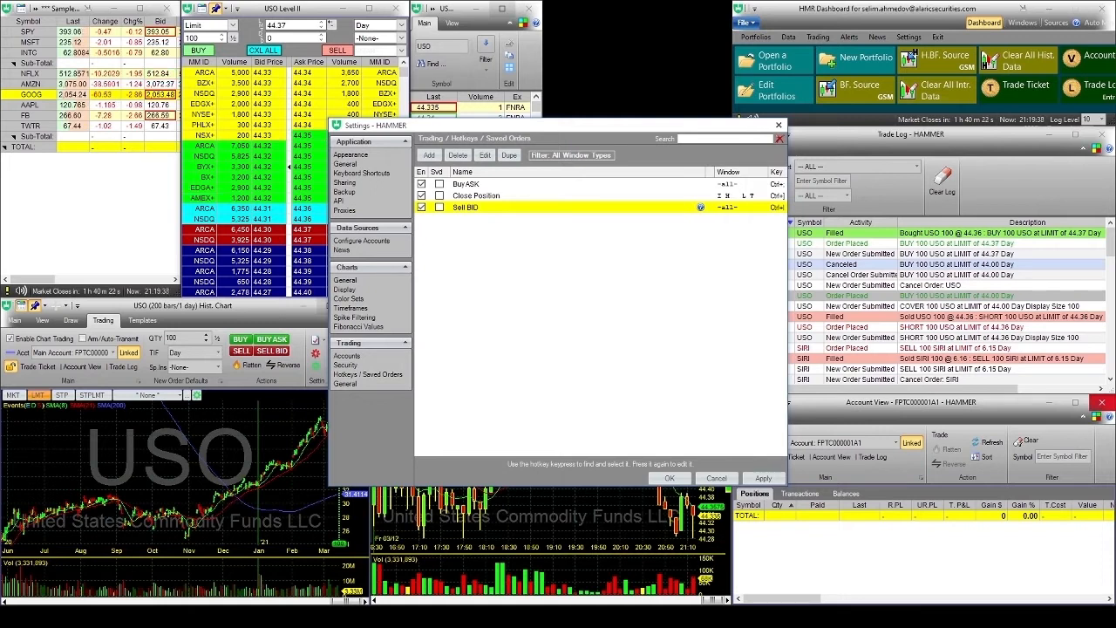
Keep the unsaved hotkey changes instead of discarding them, apply them and close the settings.
key(Caps_Lock)
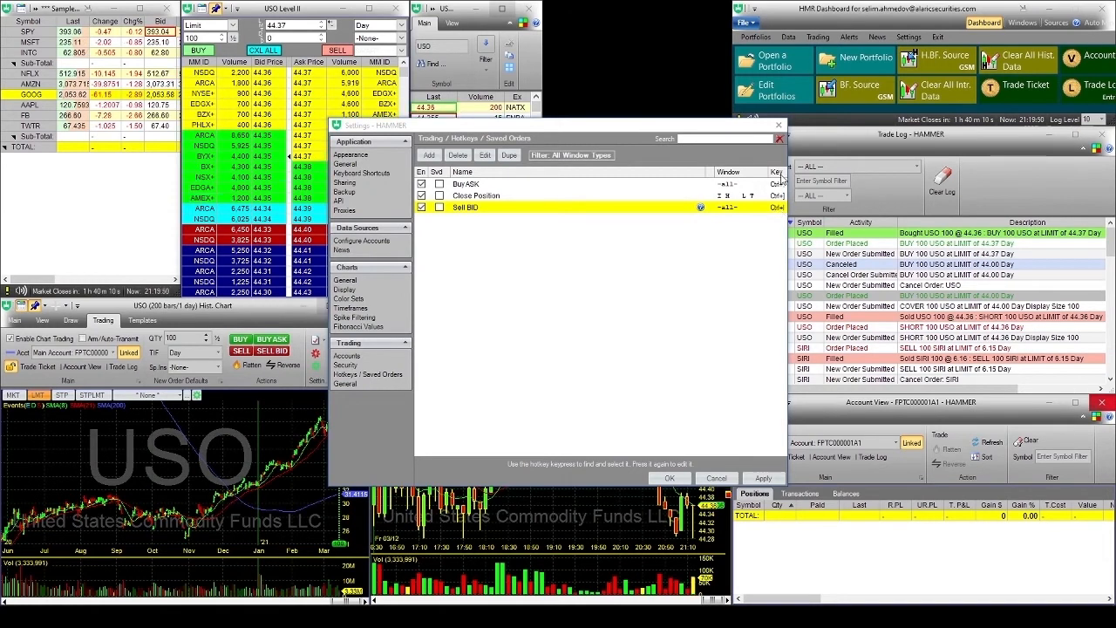
click(780, 125)
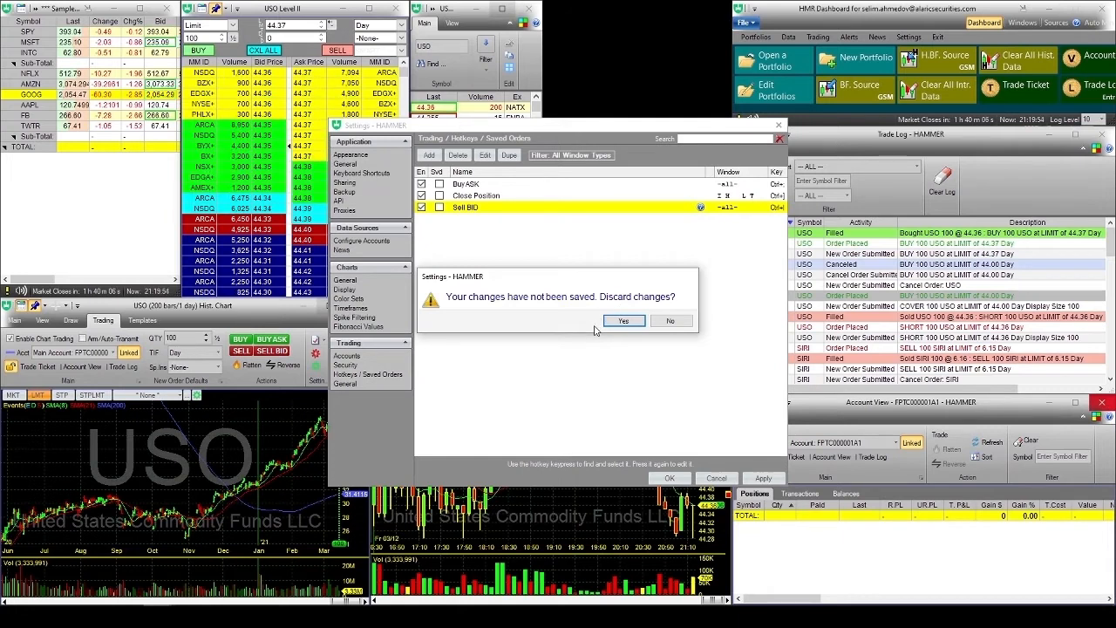
click(671, 320)
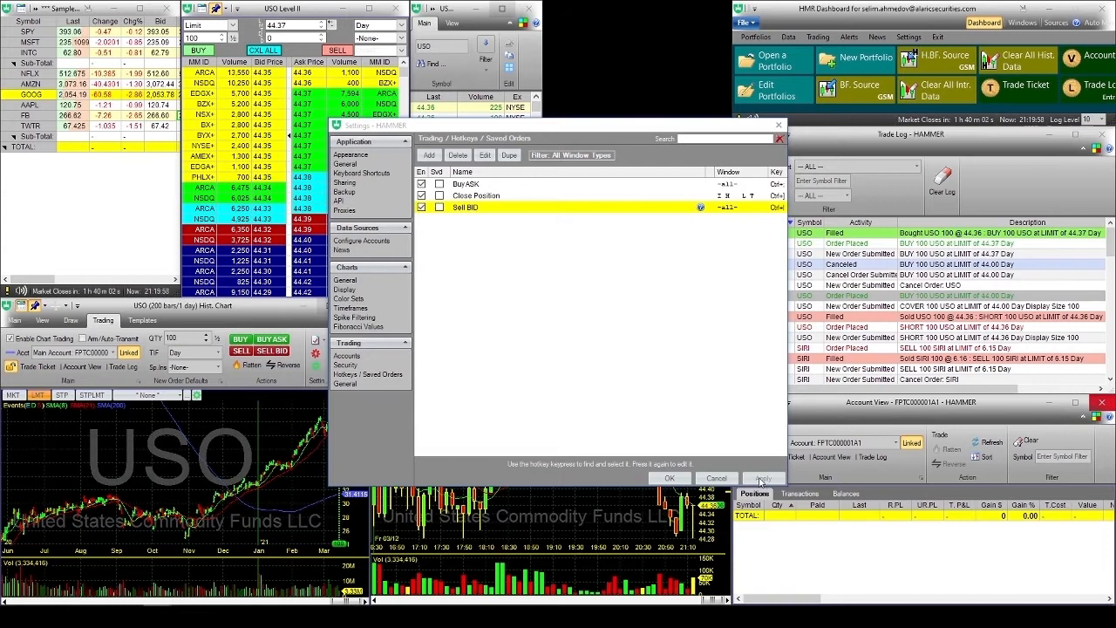
click(671, 479)
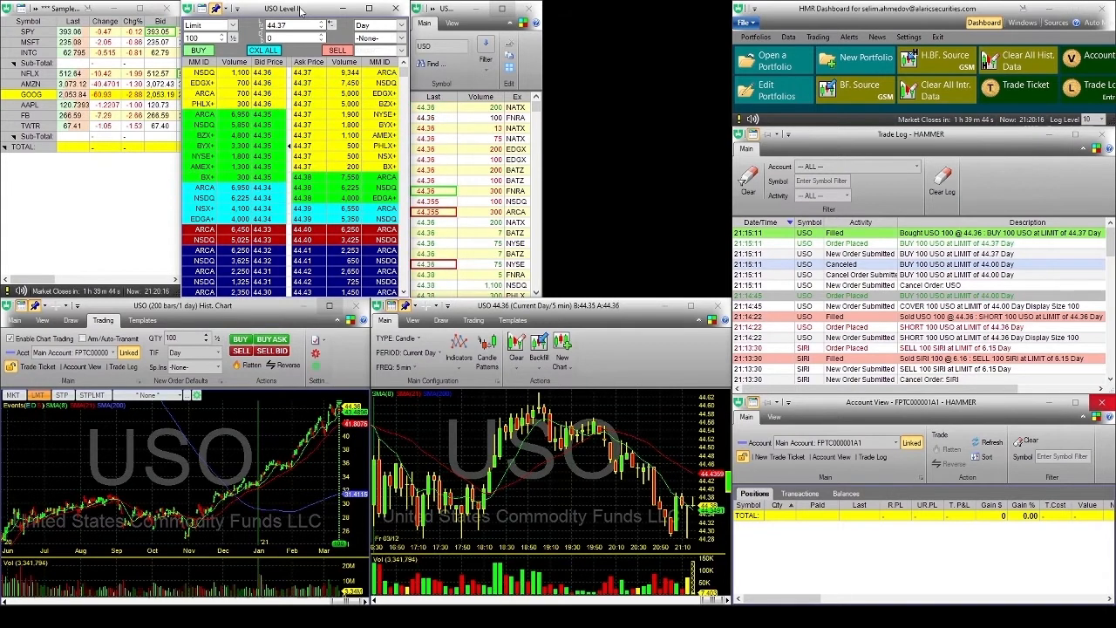
Test both hotkeys in the USO Level II window by buying 100 shares at the ask and selling them at the bid.
key(F1)
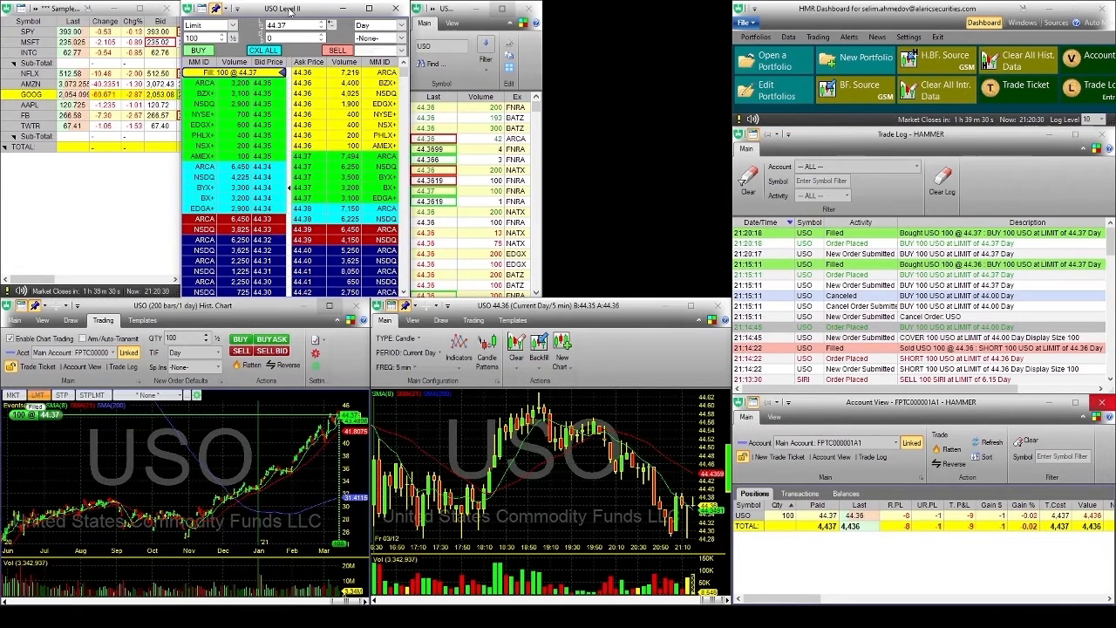
key(ctrl+s)
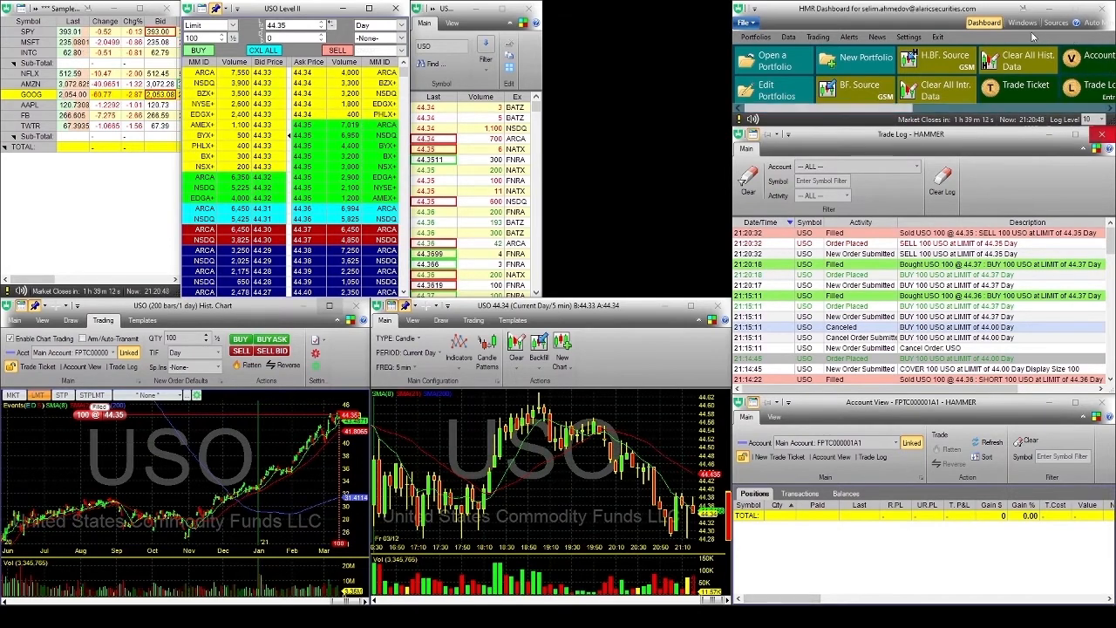
Reopen the settings at the list of saved order hotkeys.
click(909, 37)
click(906, 49)
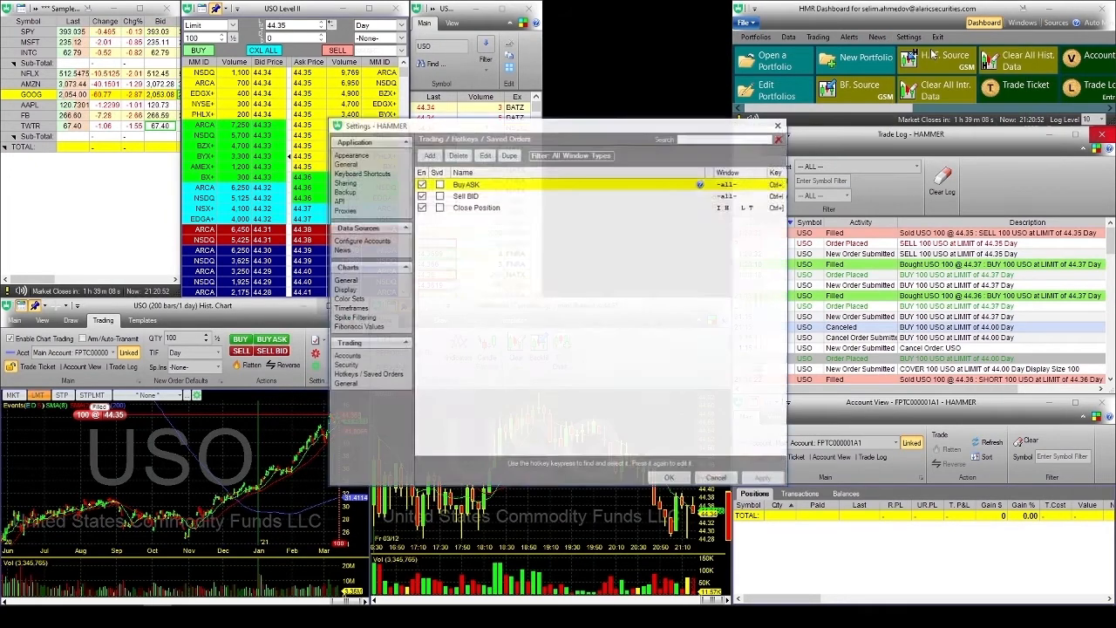